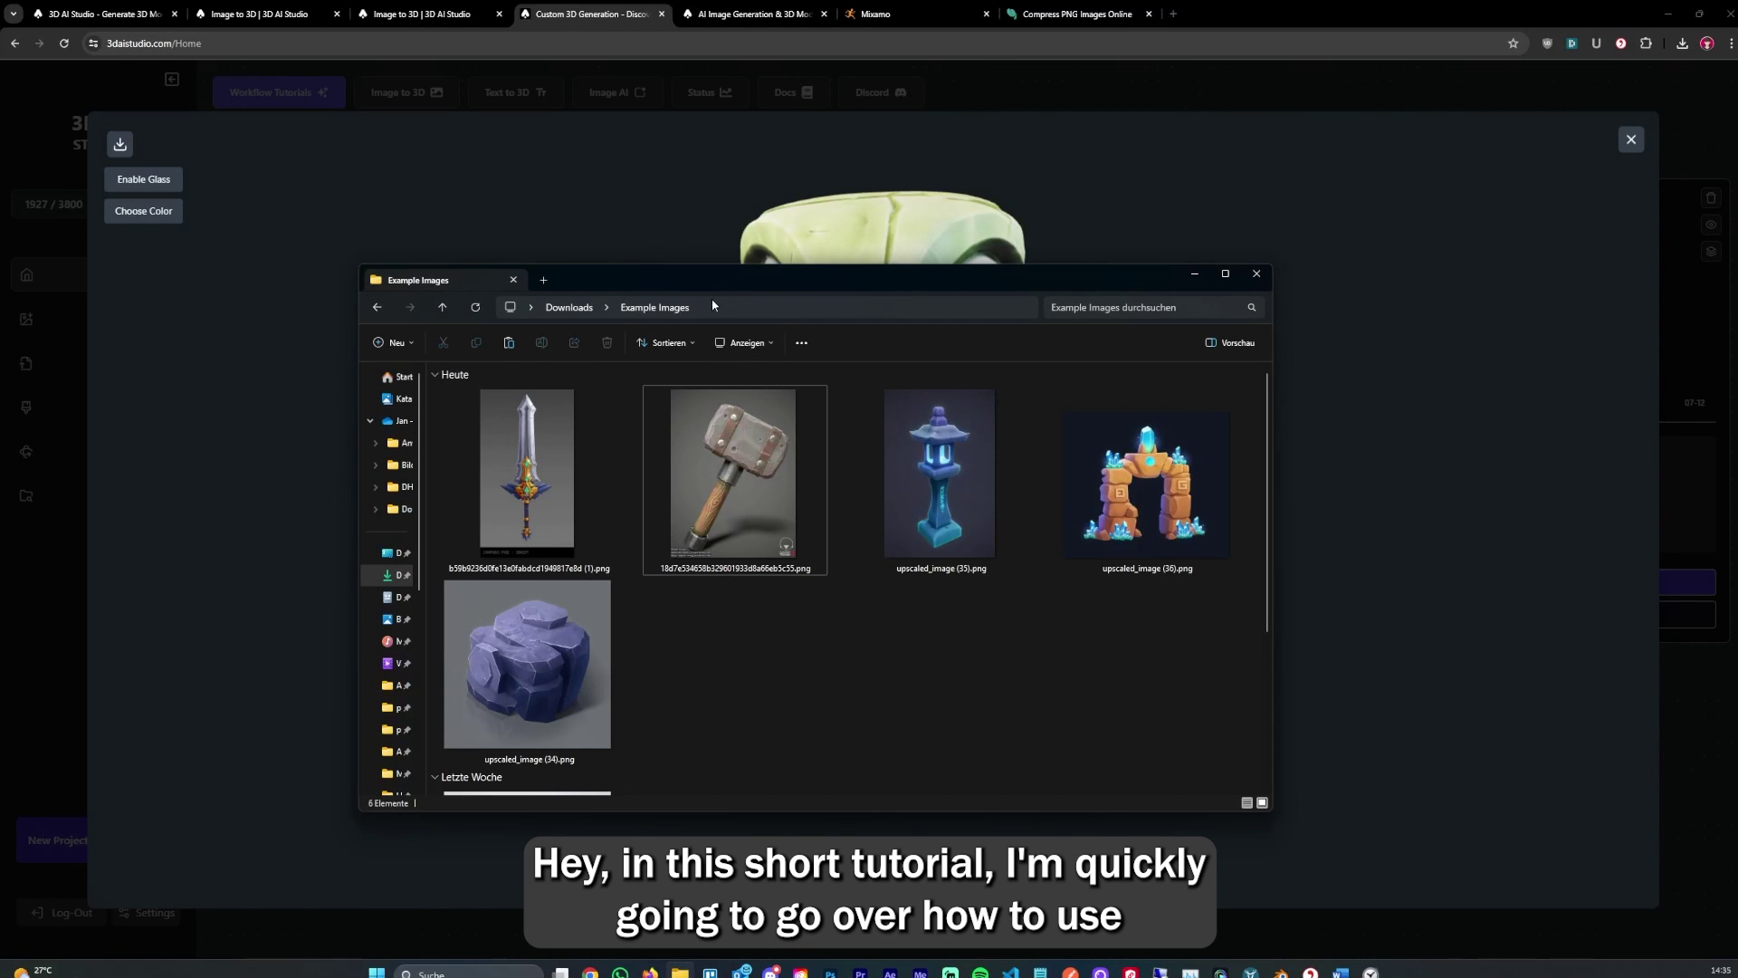
pyautogui.moveTo(721, 286); pyautogui.dragTo(670, 258)
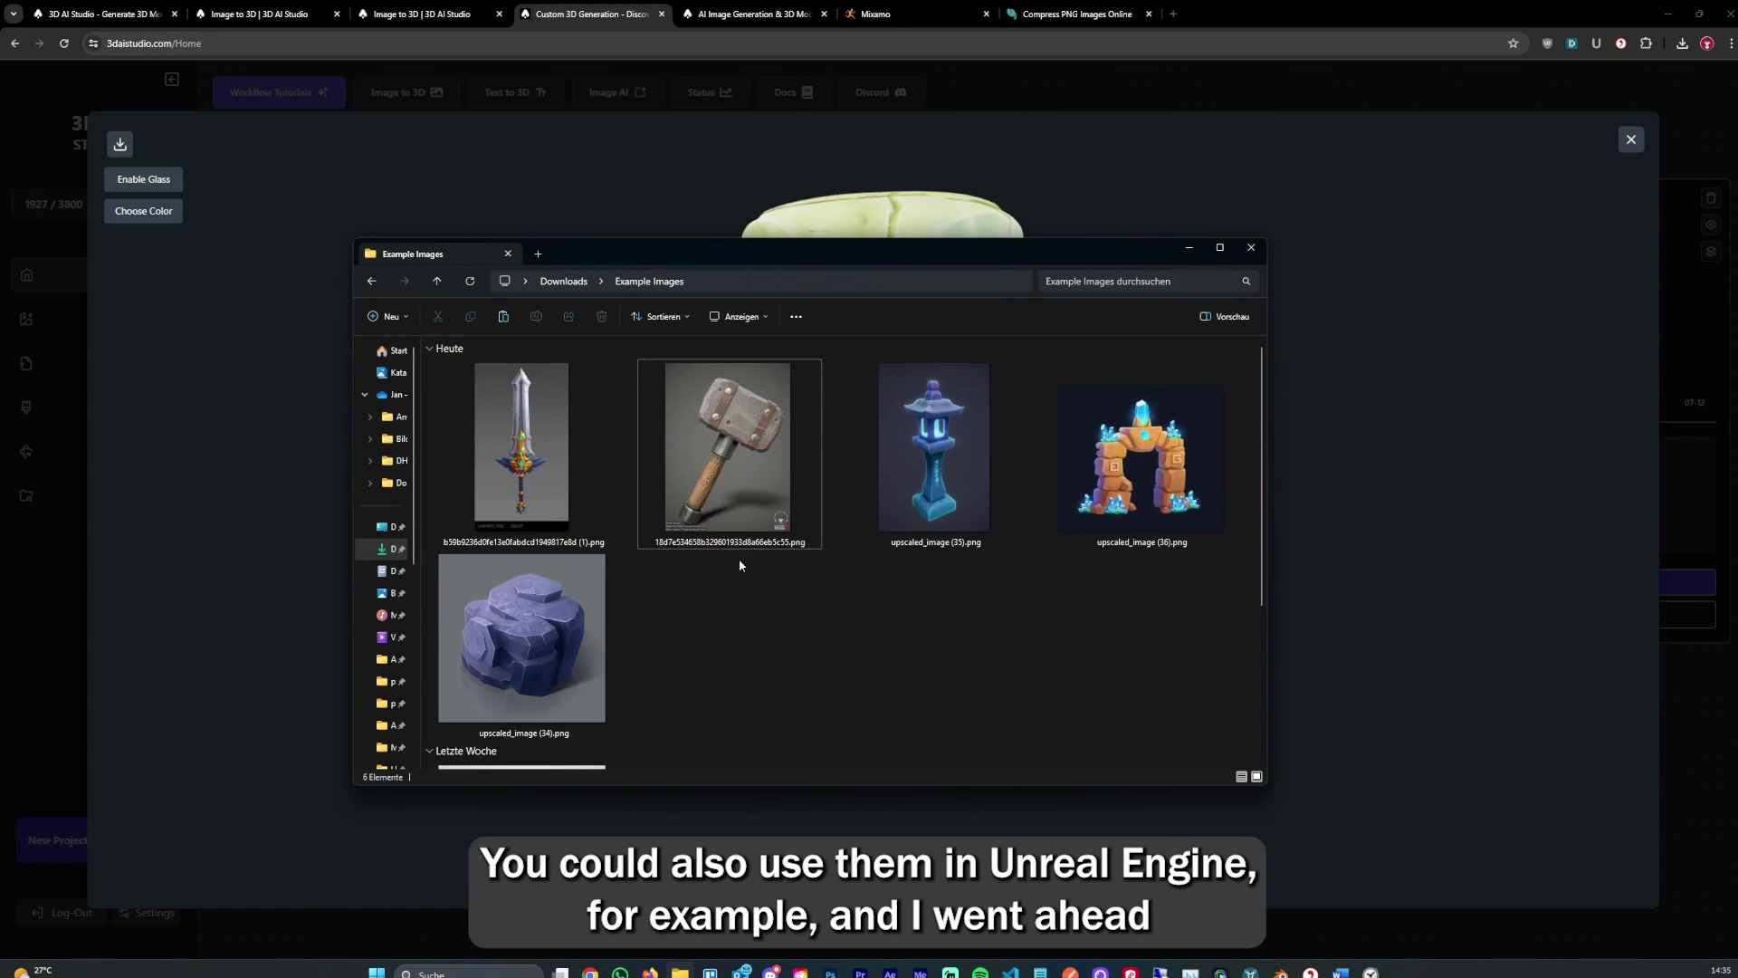
pyautogui.moveTo(689, 272); pyautogui.dragTo(715, 273)
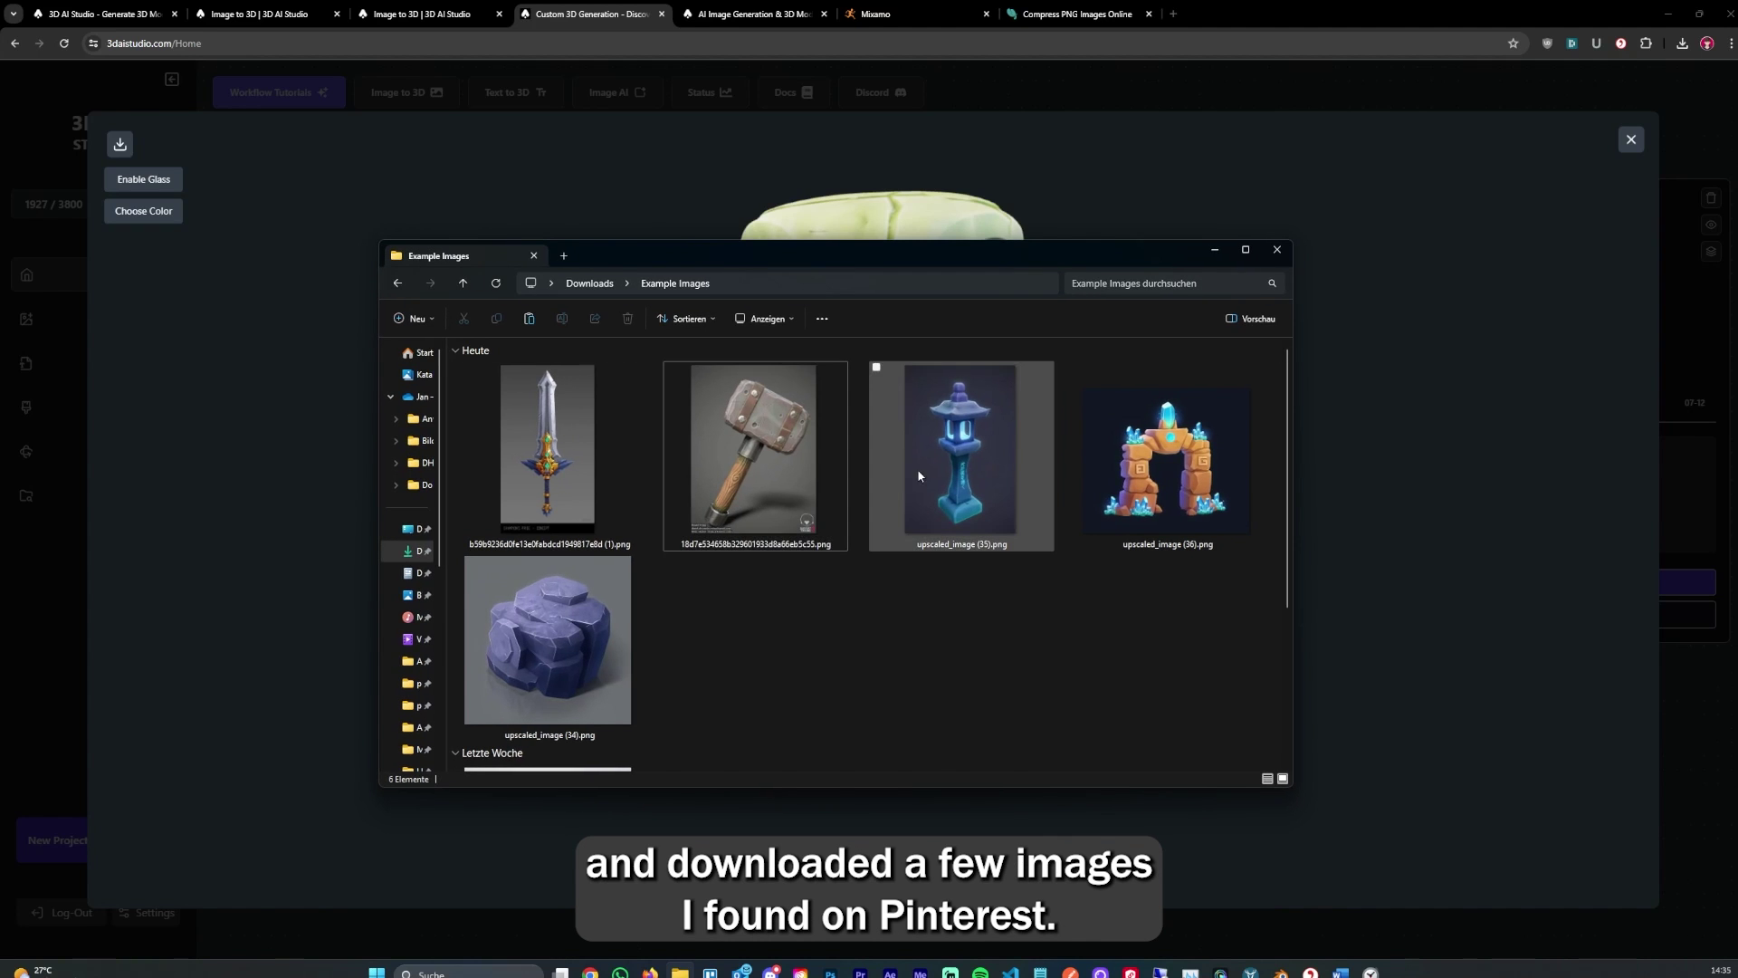
pyautogui.click(589, 465)
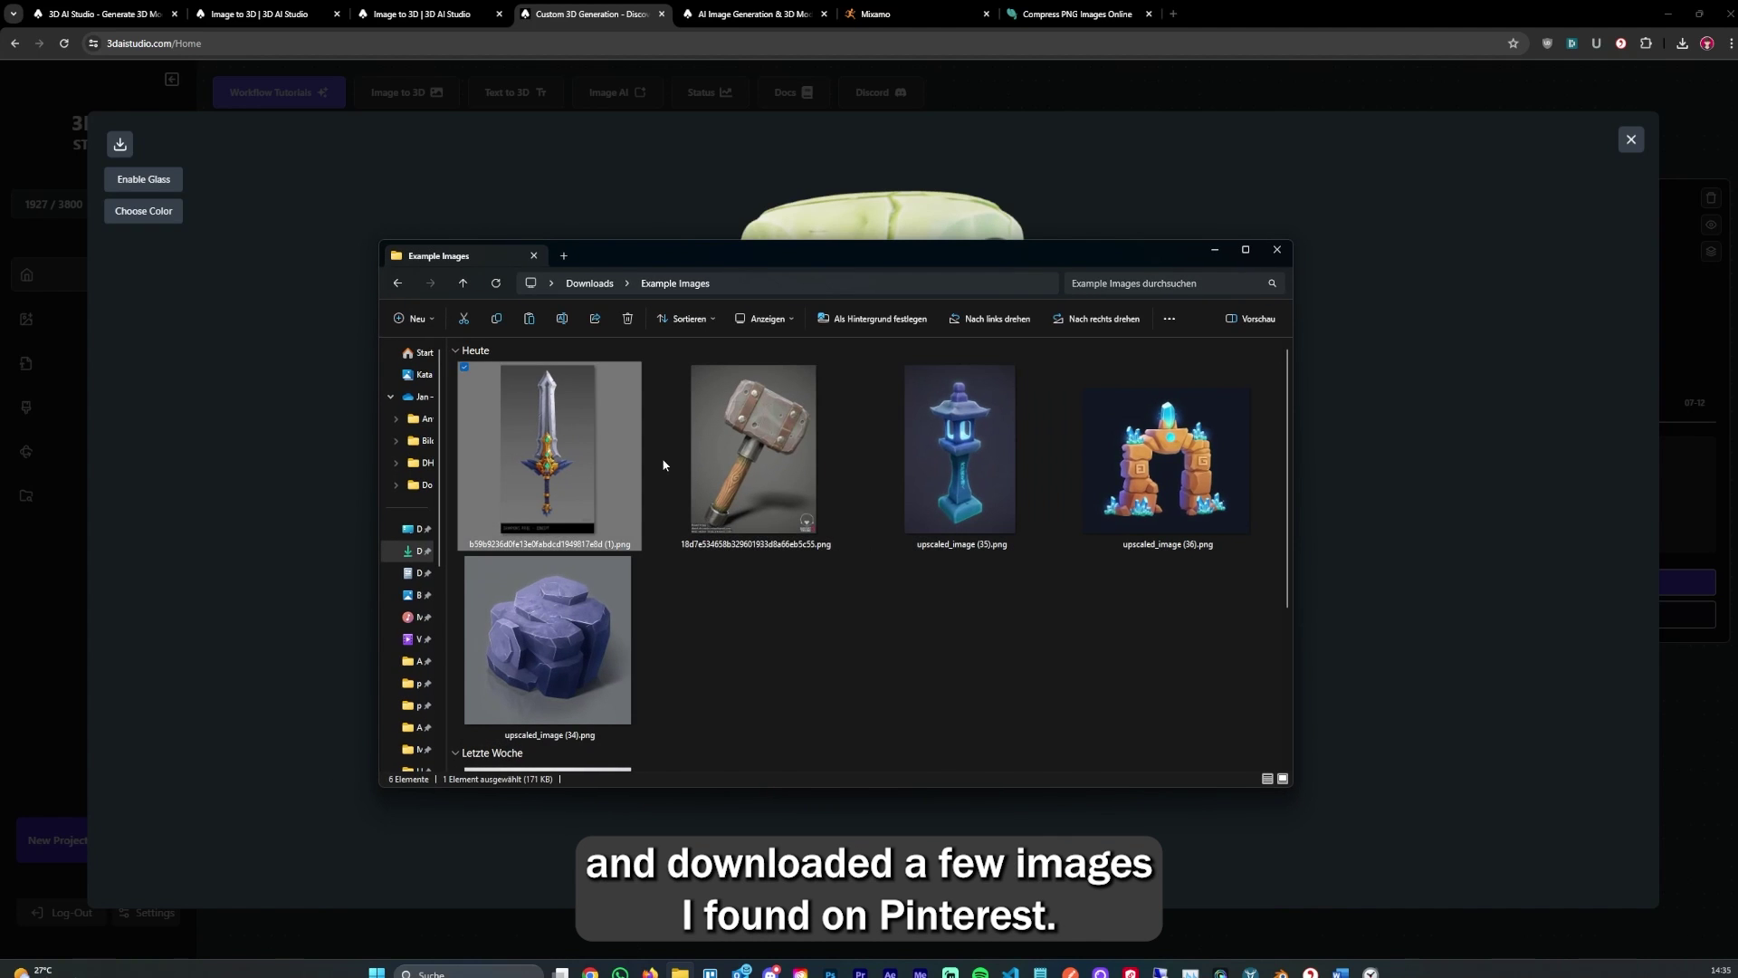
pyautogui.click(710, 475)
pyautogui.click(786, 617)
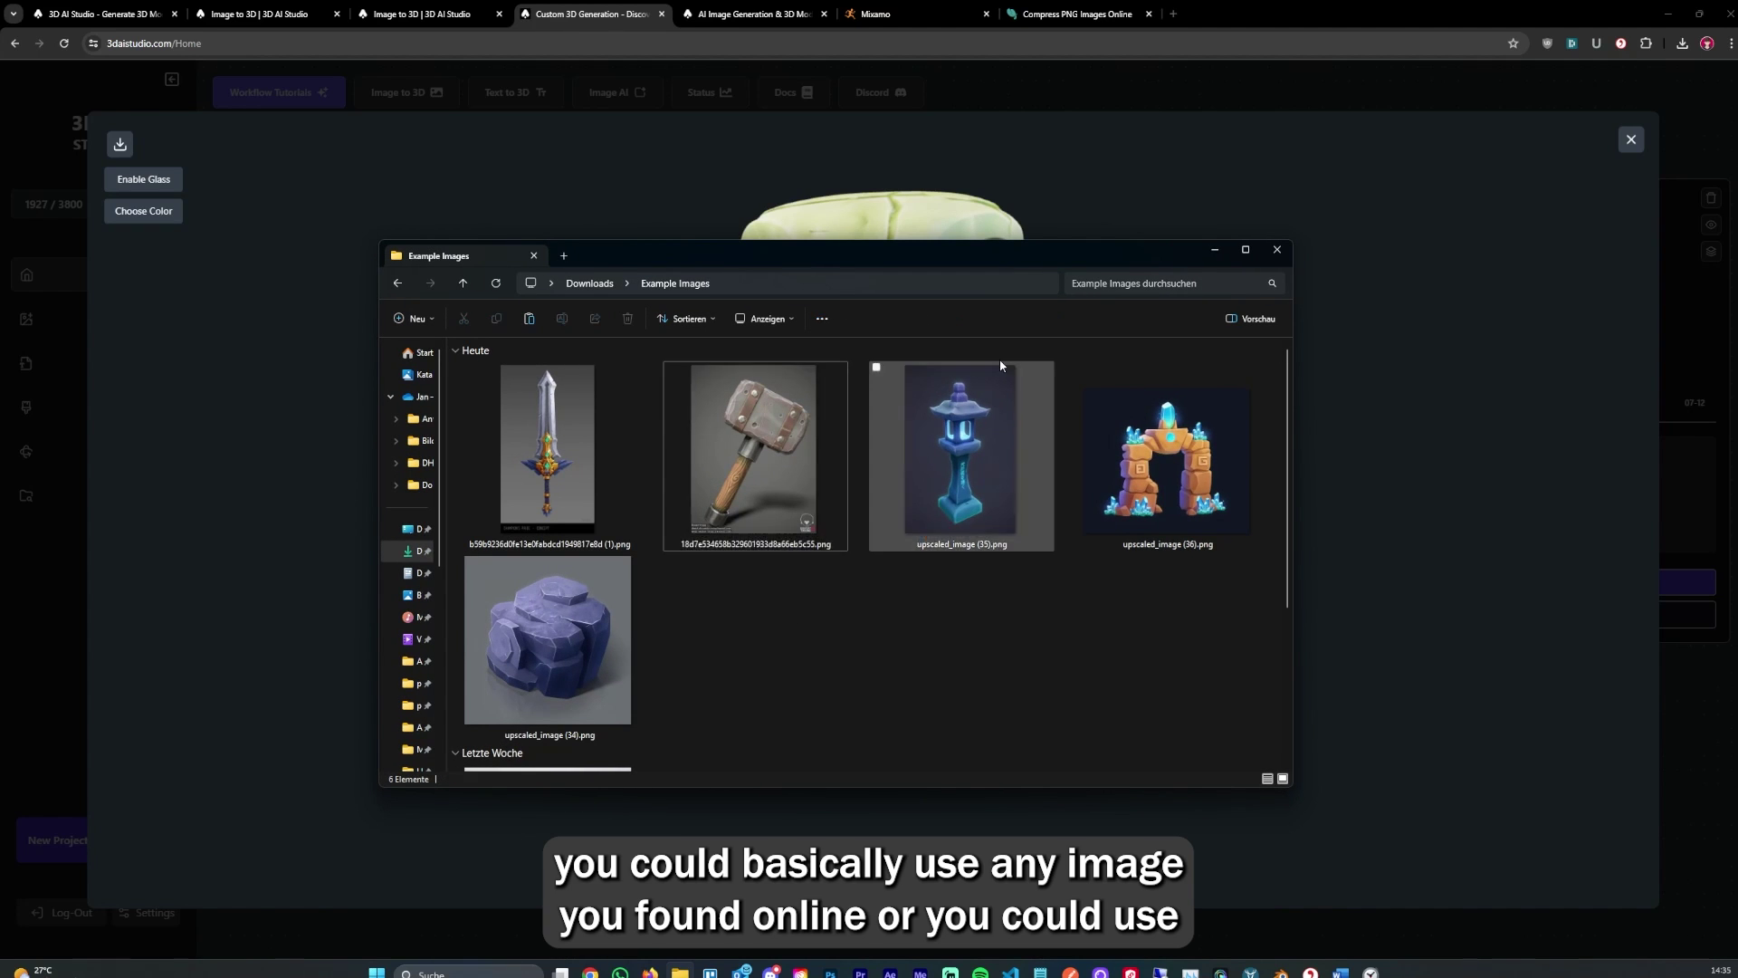
# - Close the 3D model preview and look over the Image AI generation page and the hammer image in the Example Images folder
pyautogui.click(1626, 142)
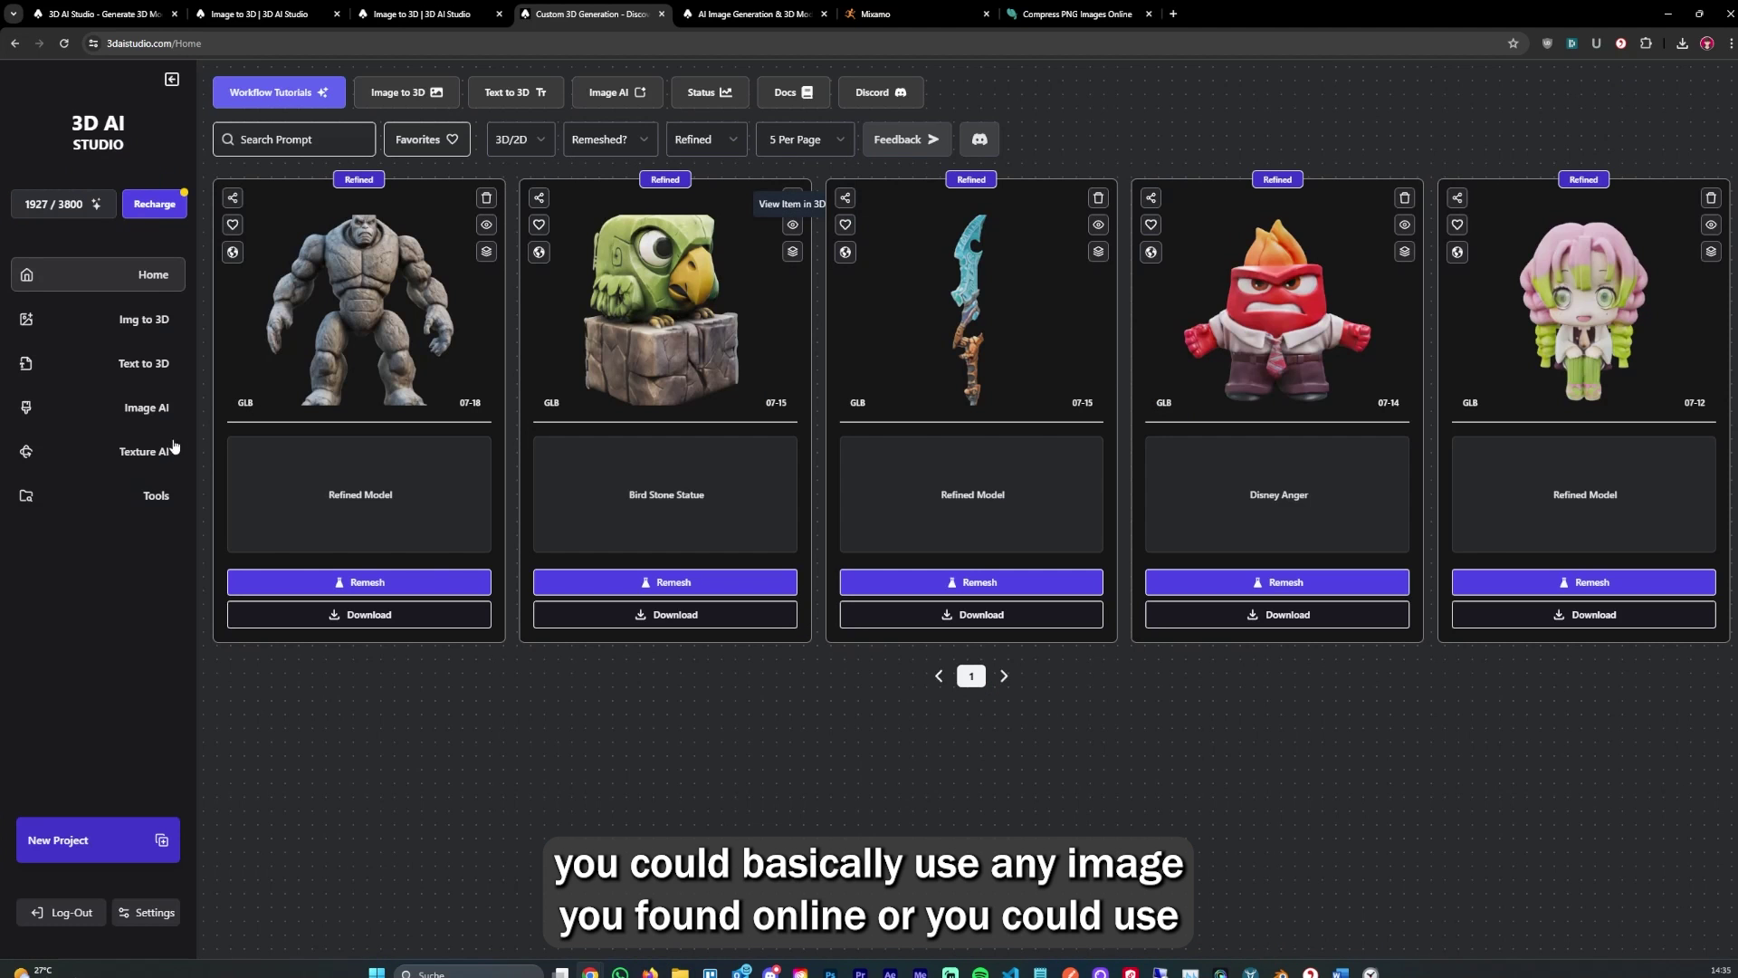
pyautogui.click(148, 409)
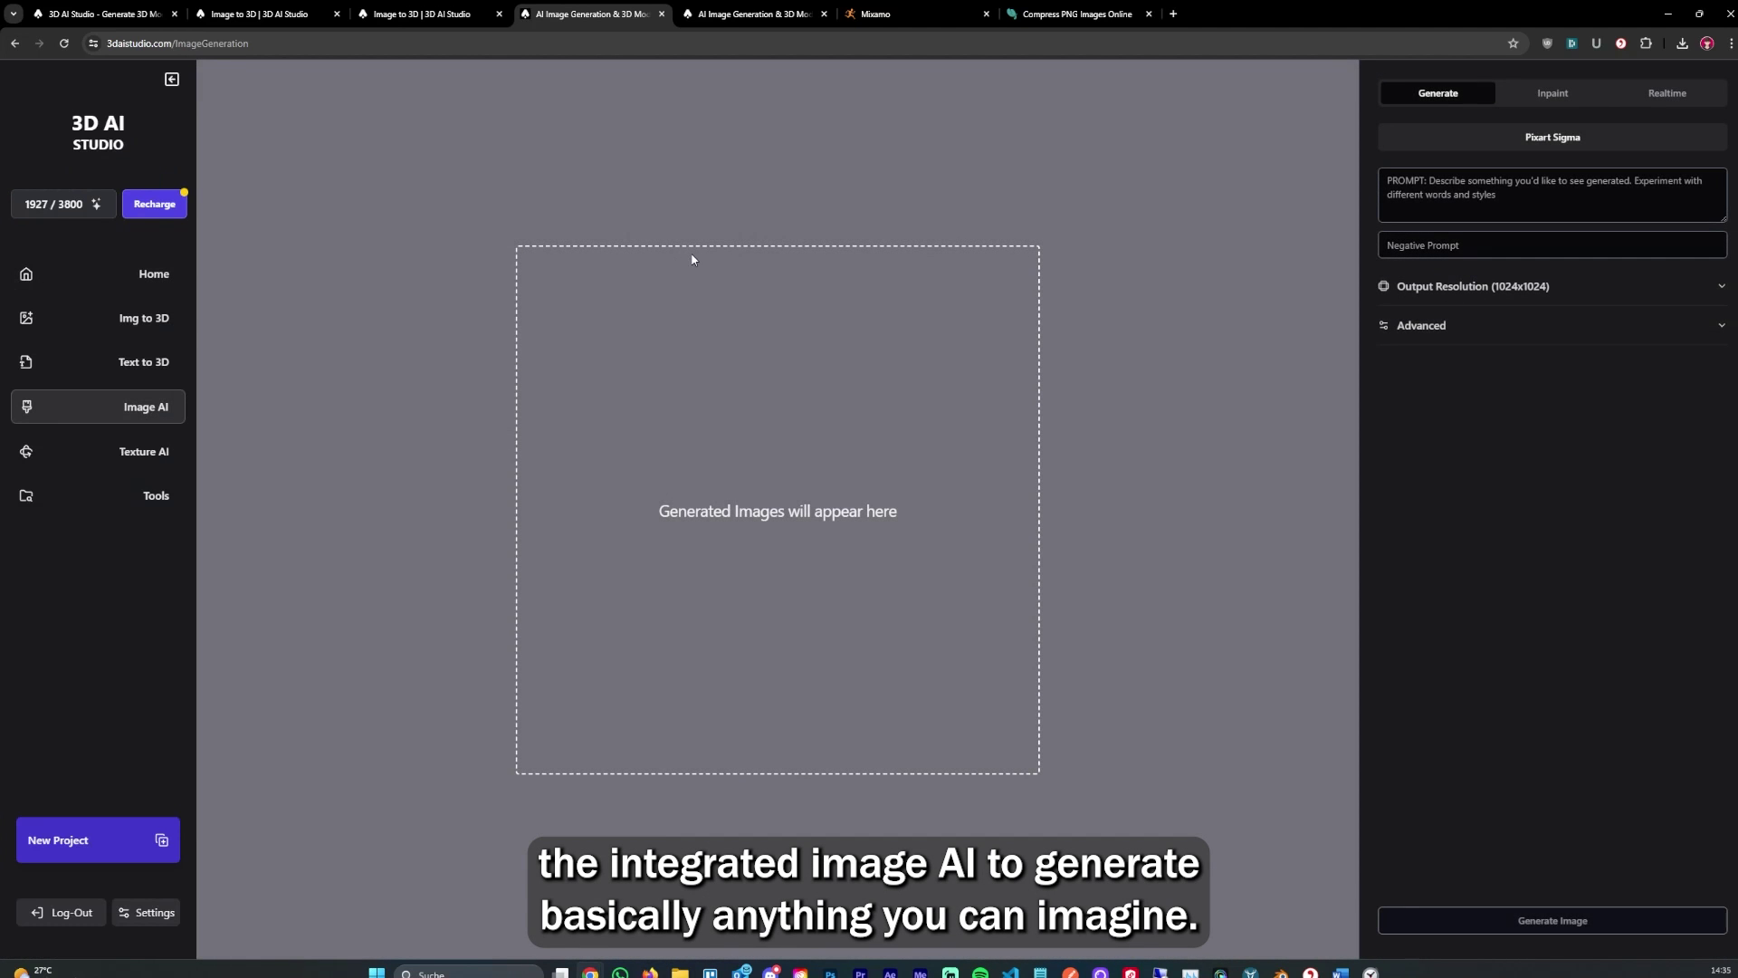
pyautogui.click(680, 973)
pyautogui.click(753, 486)
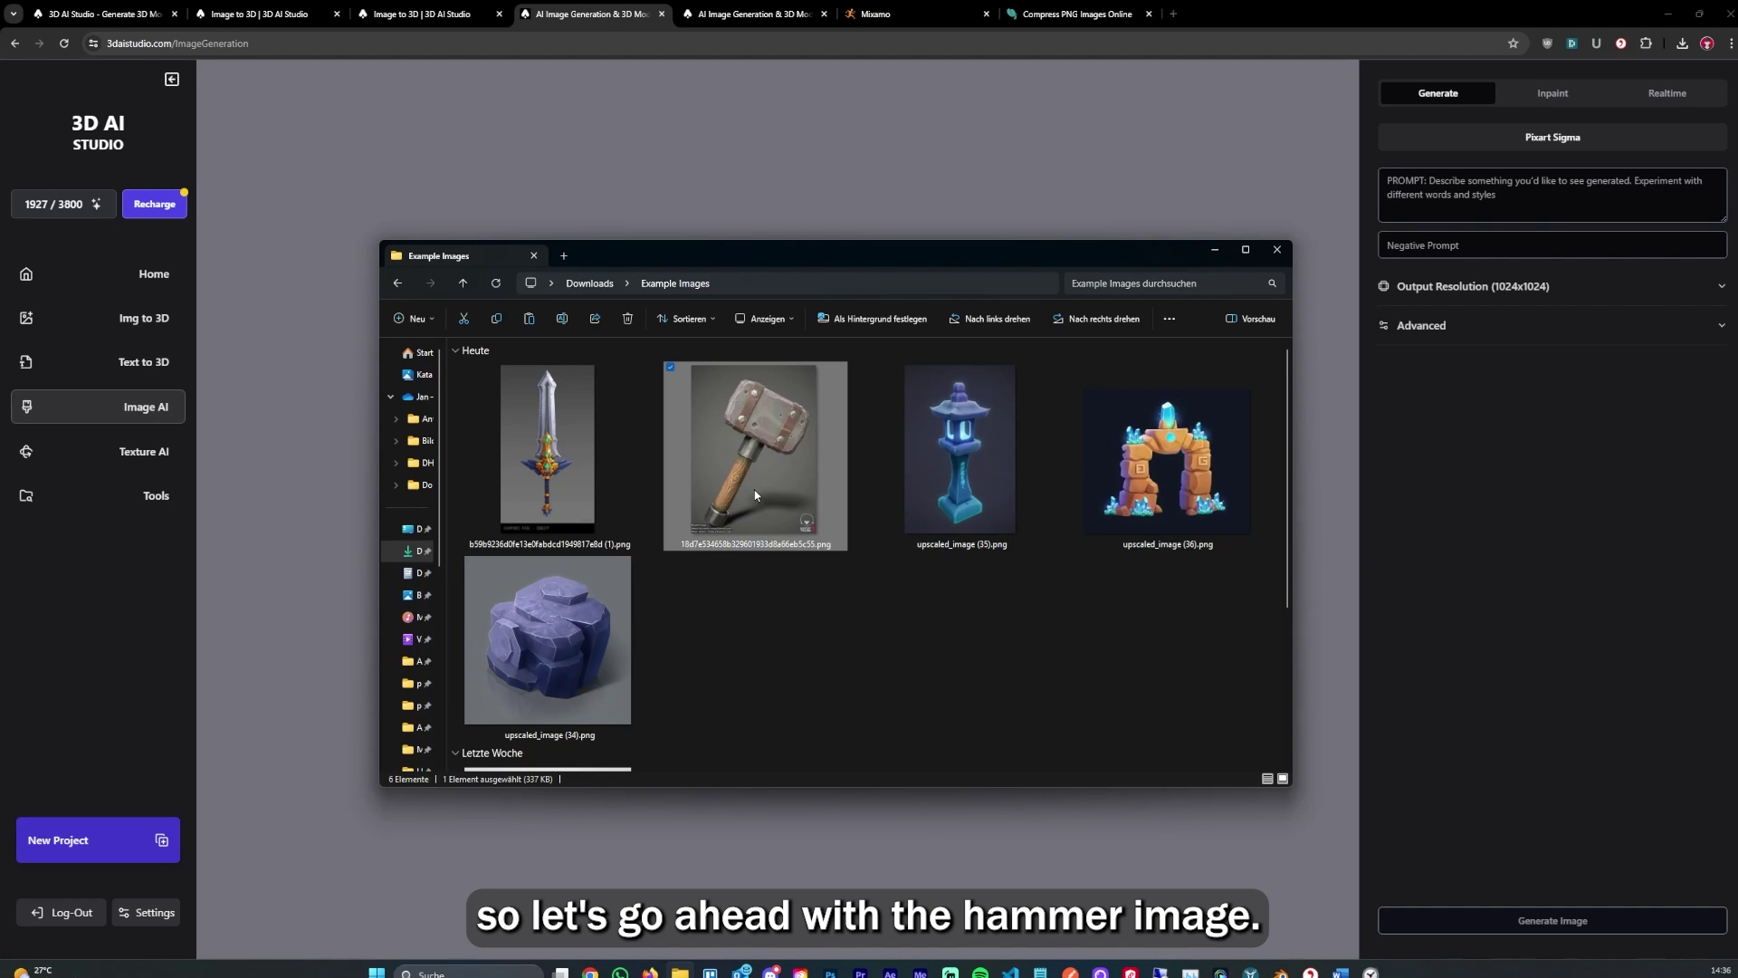
# - Open the Image Upscaler tool and load the stone hammer image from the Example Images folder
pyautogui.click(151, 497)
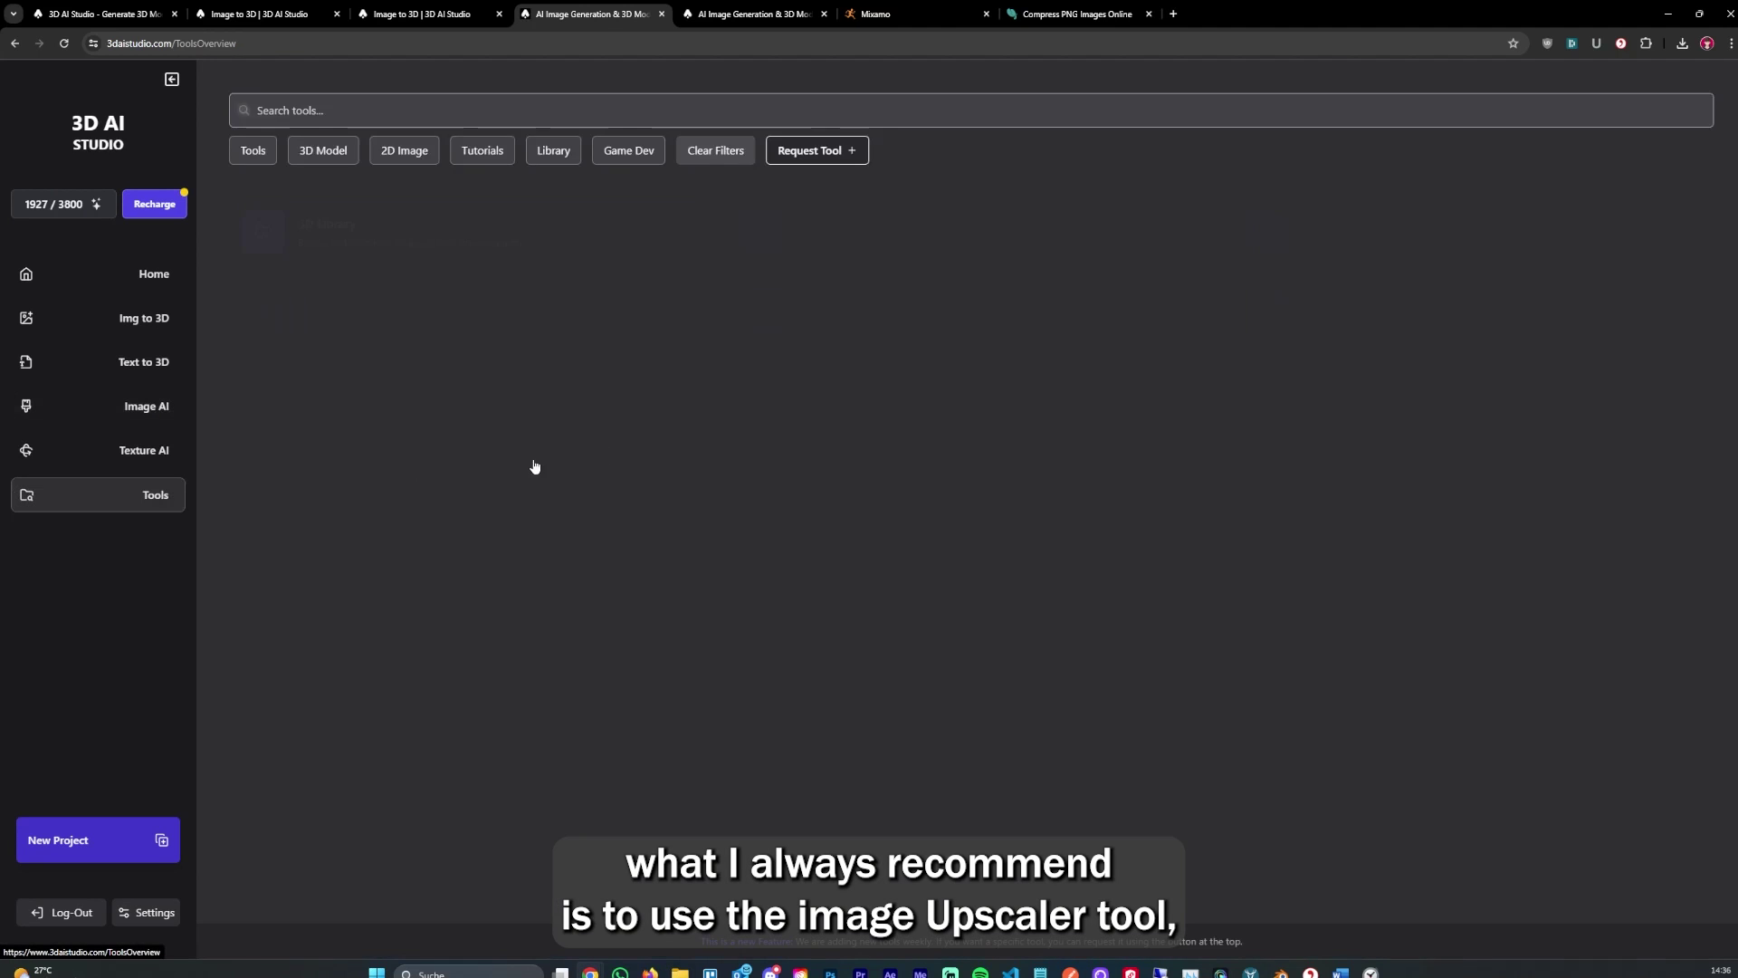
pyautogui.click(1448, 231)
pyautogui.click(682, 433)
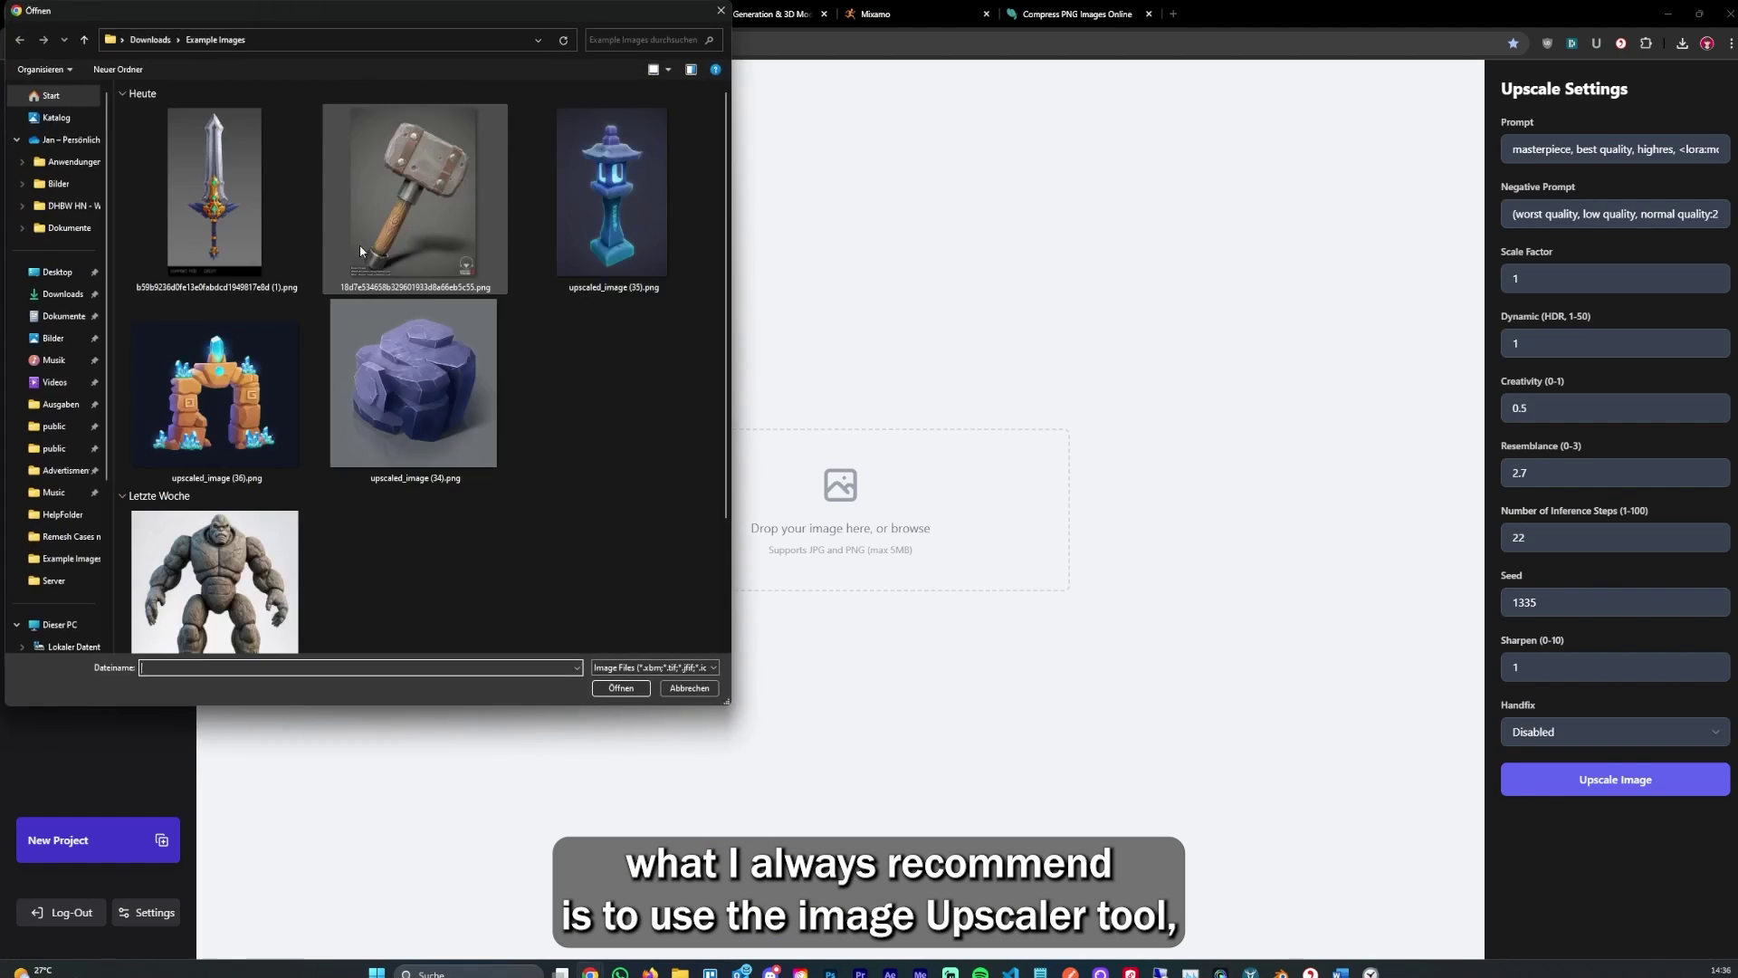
pyautogui.doubleClick(425, 204)
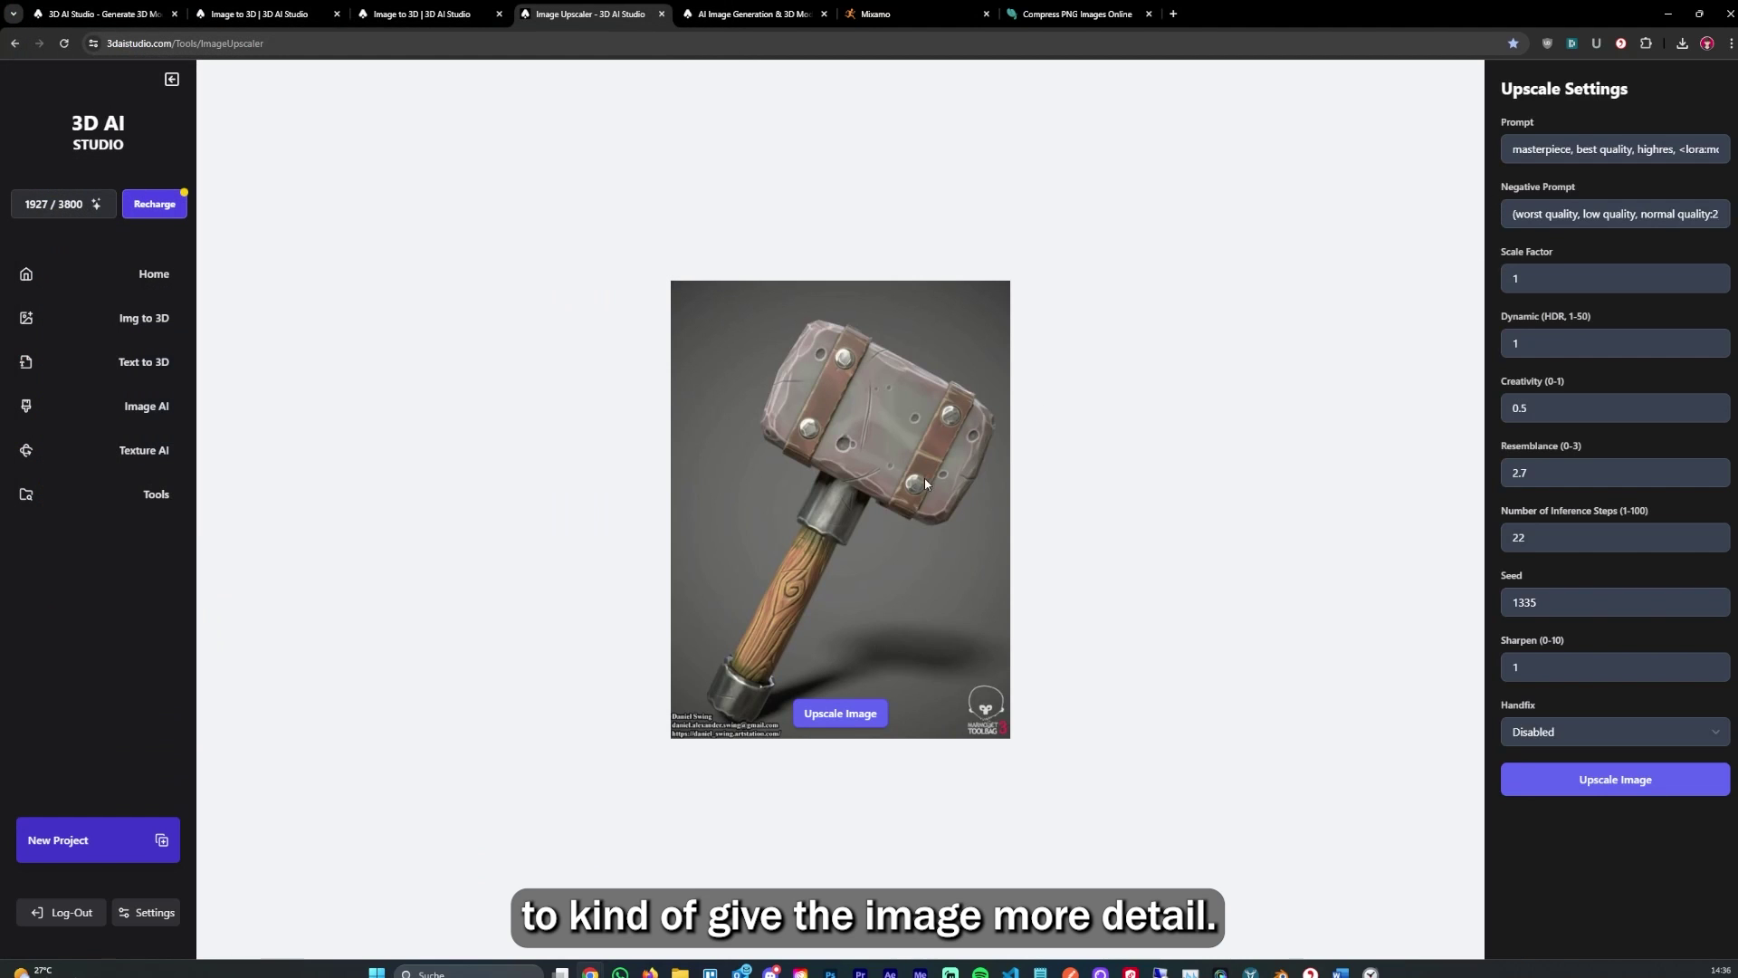
# - Add "stone hammer," to the start of the upscale prompt and upscale the hammer image
pyautogui.click(1509, 153)
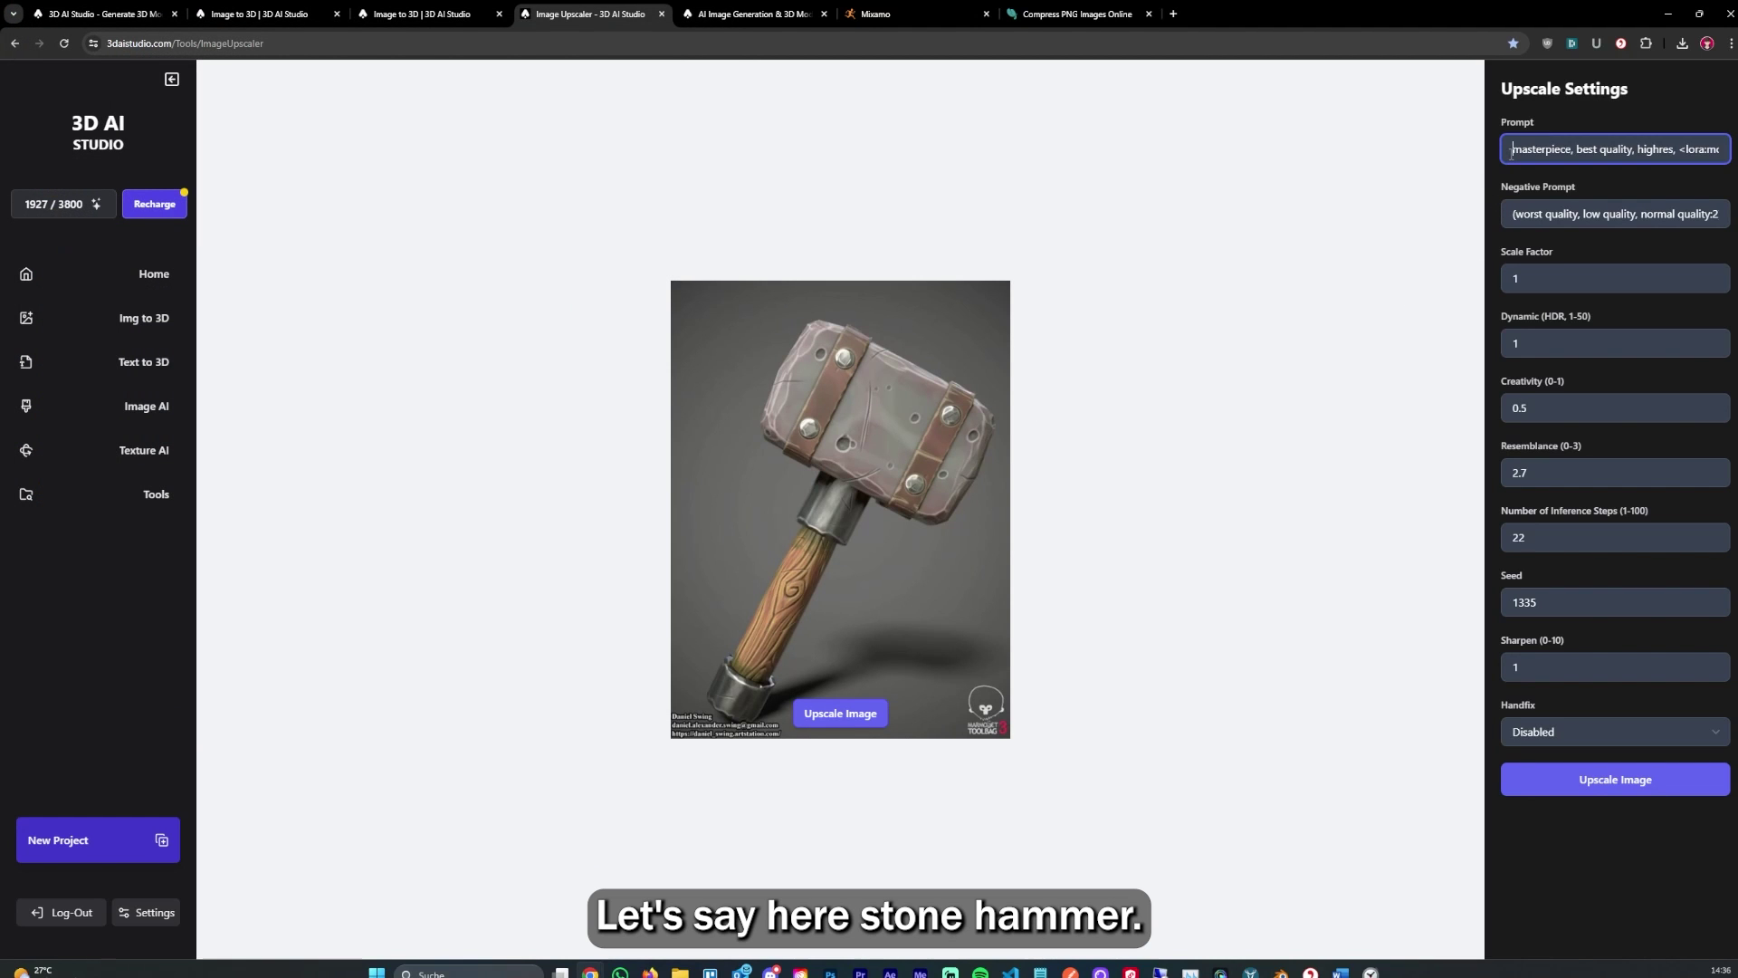
pyautogui.write('stone hammer,')
pyautogui.click(1530, 278)
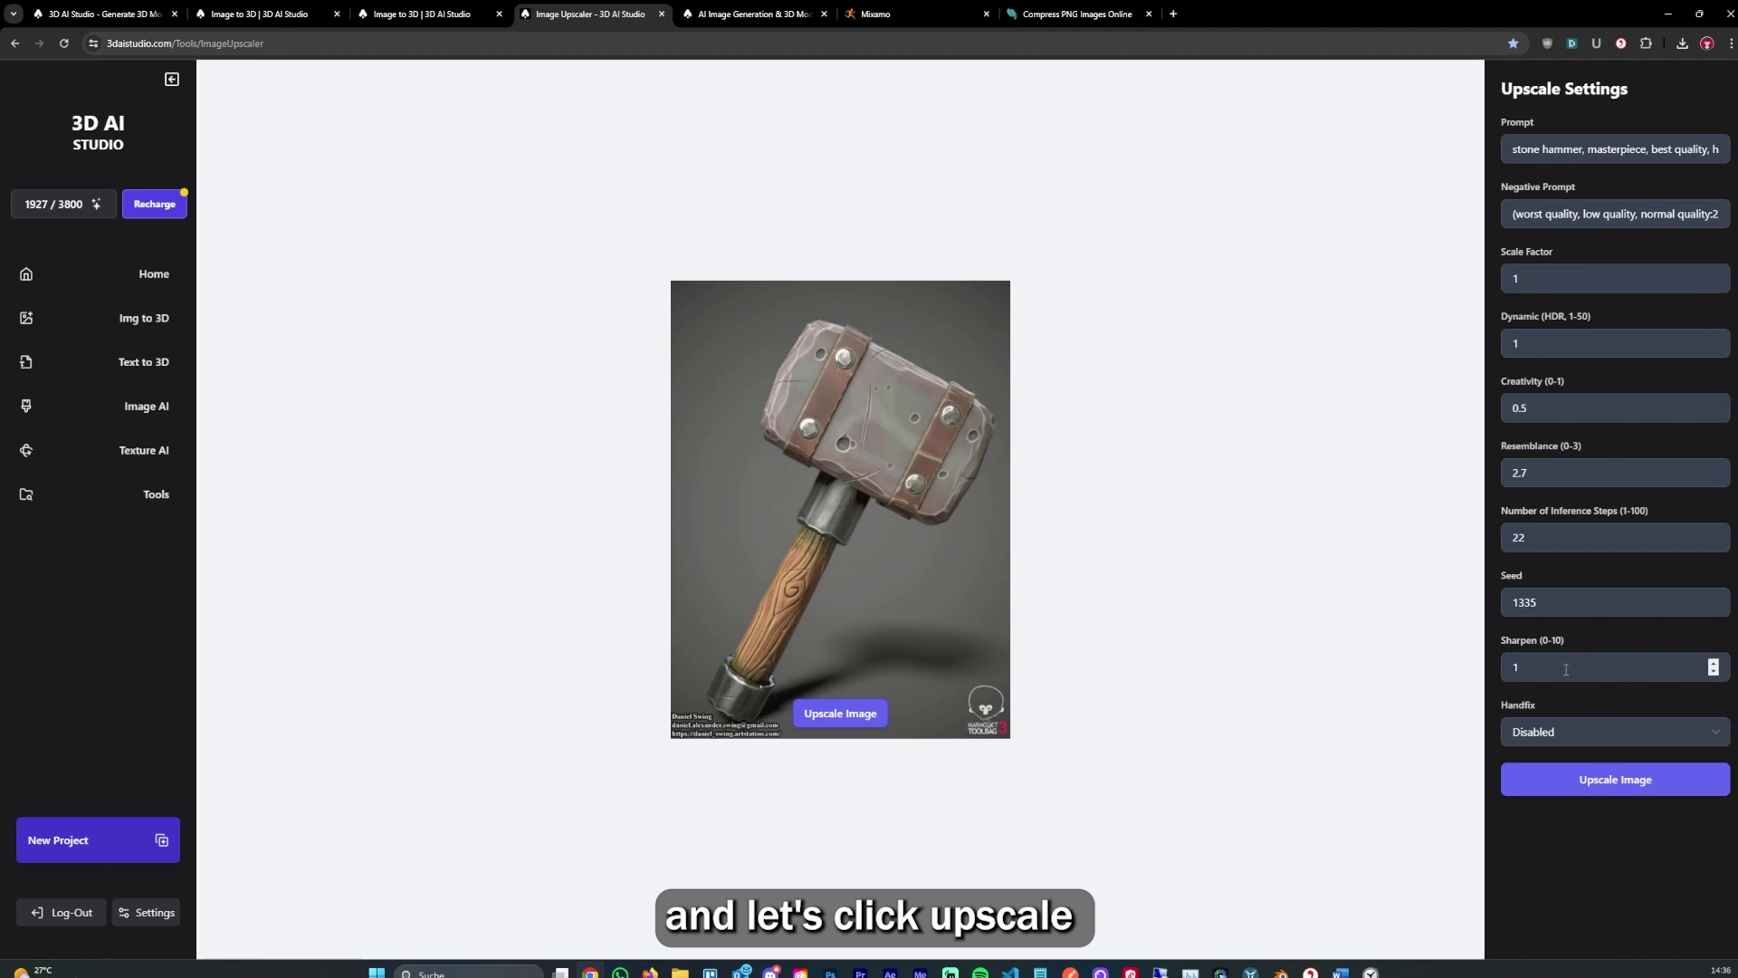
pyautogui.click(1590, 794)
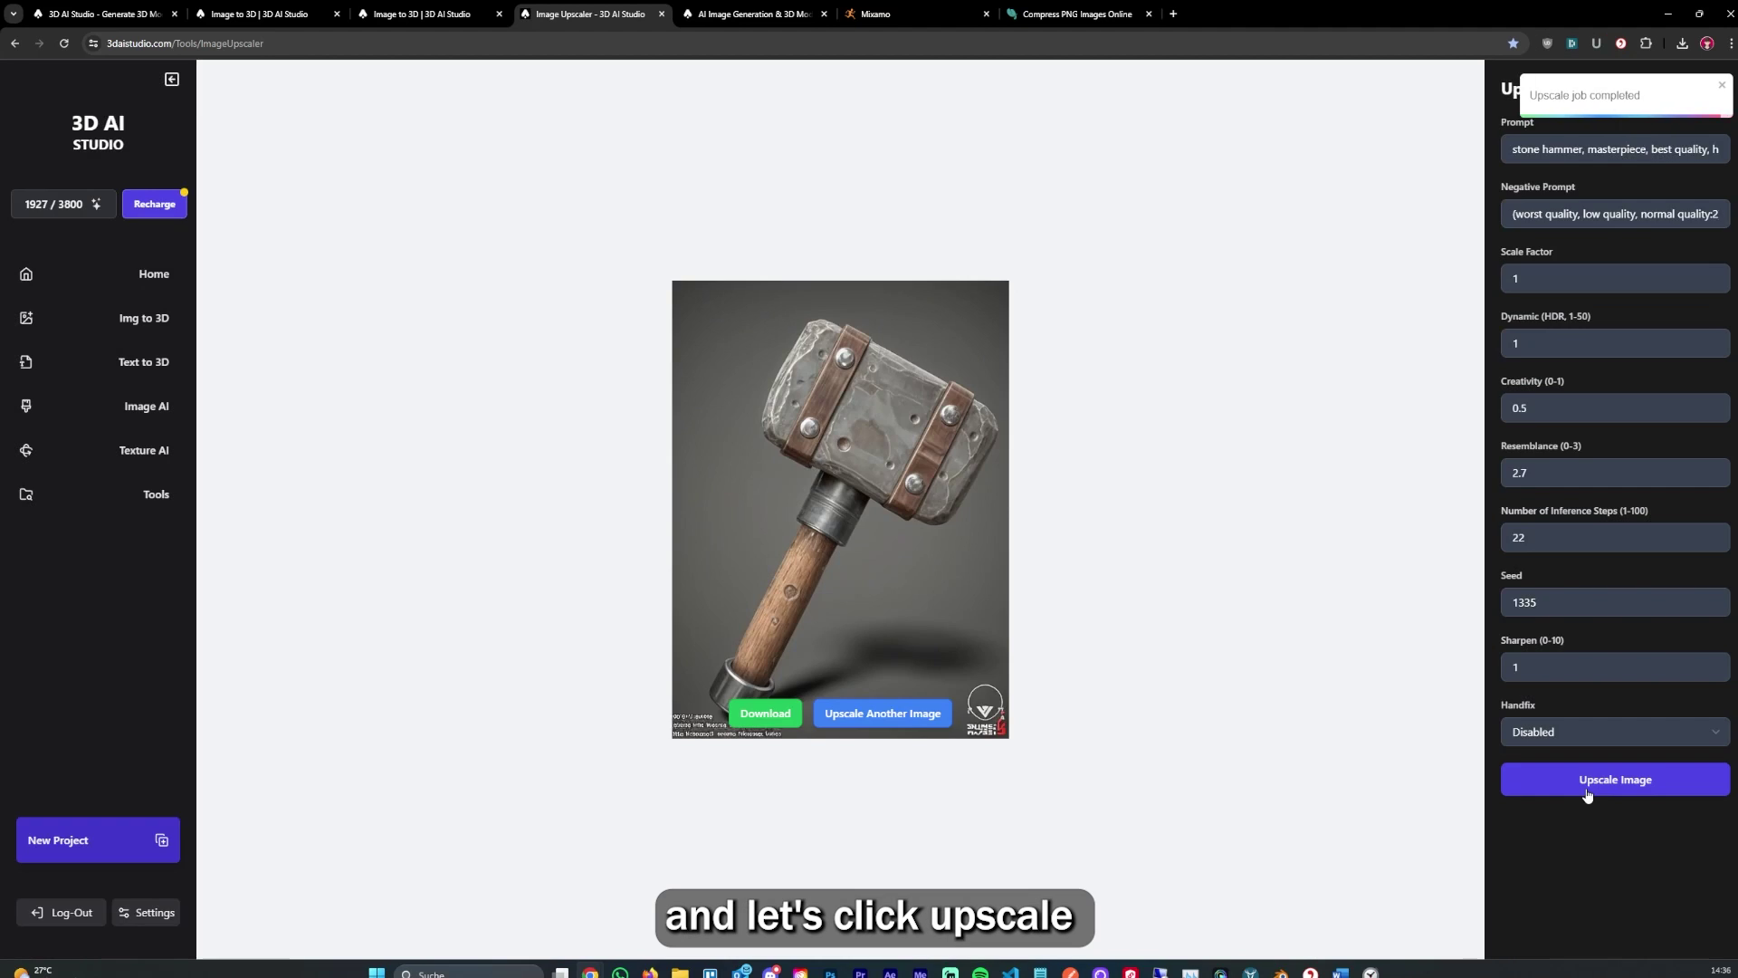
# - Download the upscaled hammer image and inspect its details in the image viewer
pyautogui.click(764, 713)
pyautogui.click(1530, 84)
pyautogui.scroll(4, 855, 442)
pyautogui.scroll(-2, 854, 442)
pyautogui.click(1289, 299)
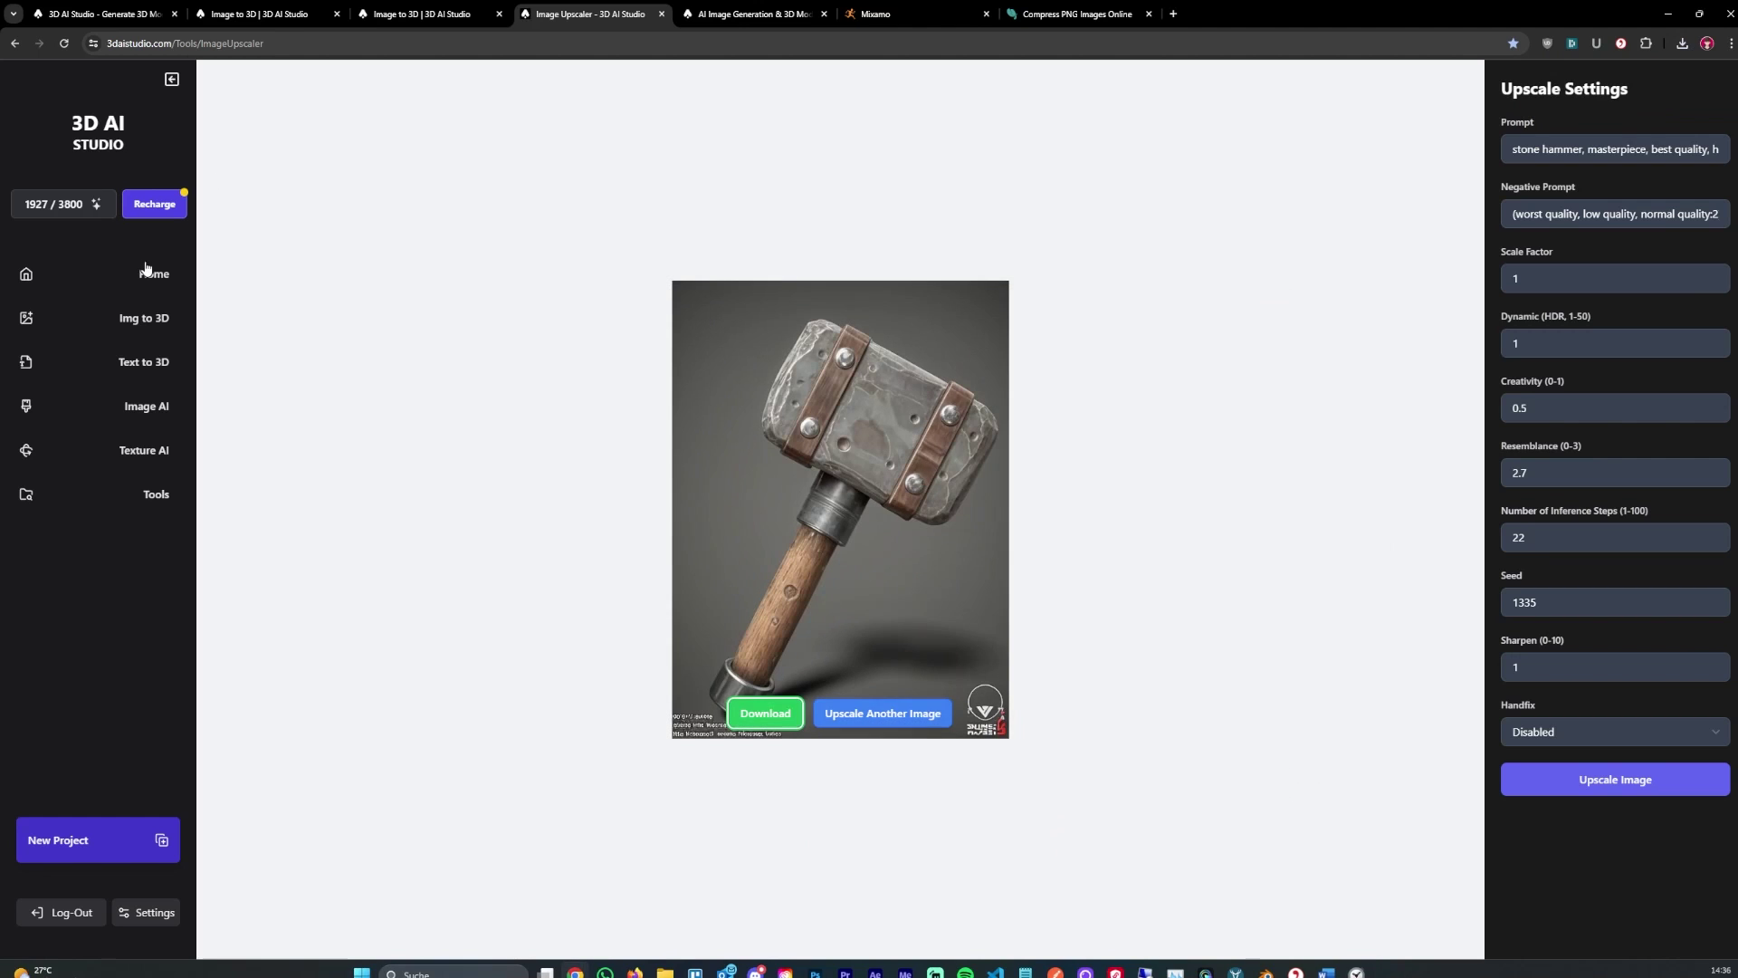
# - Go to the image-to-3D generator and switch to its new beta version
pyautogui.click(165, 313)
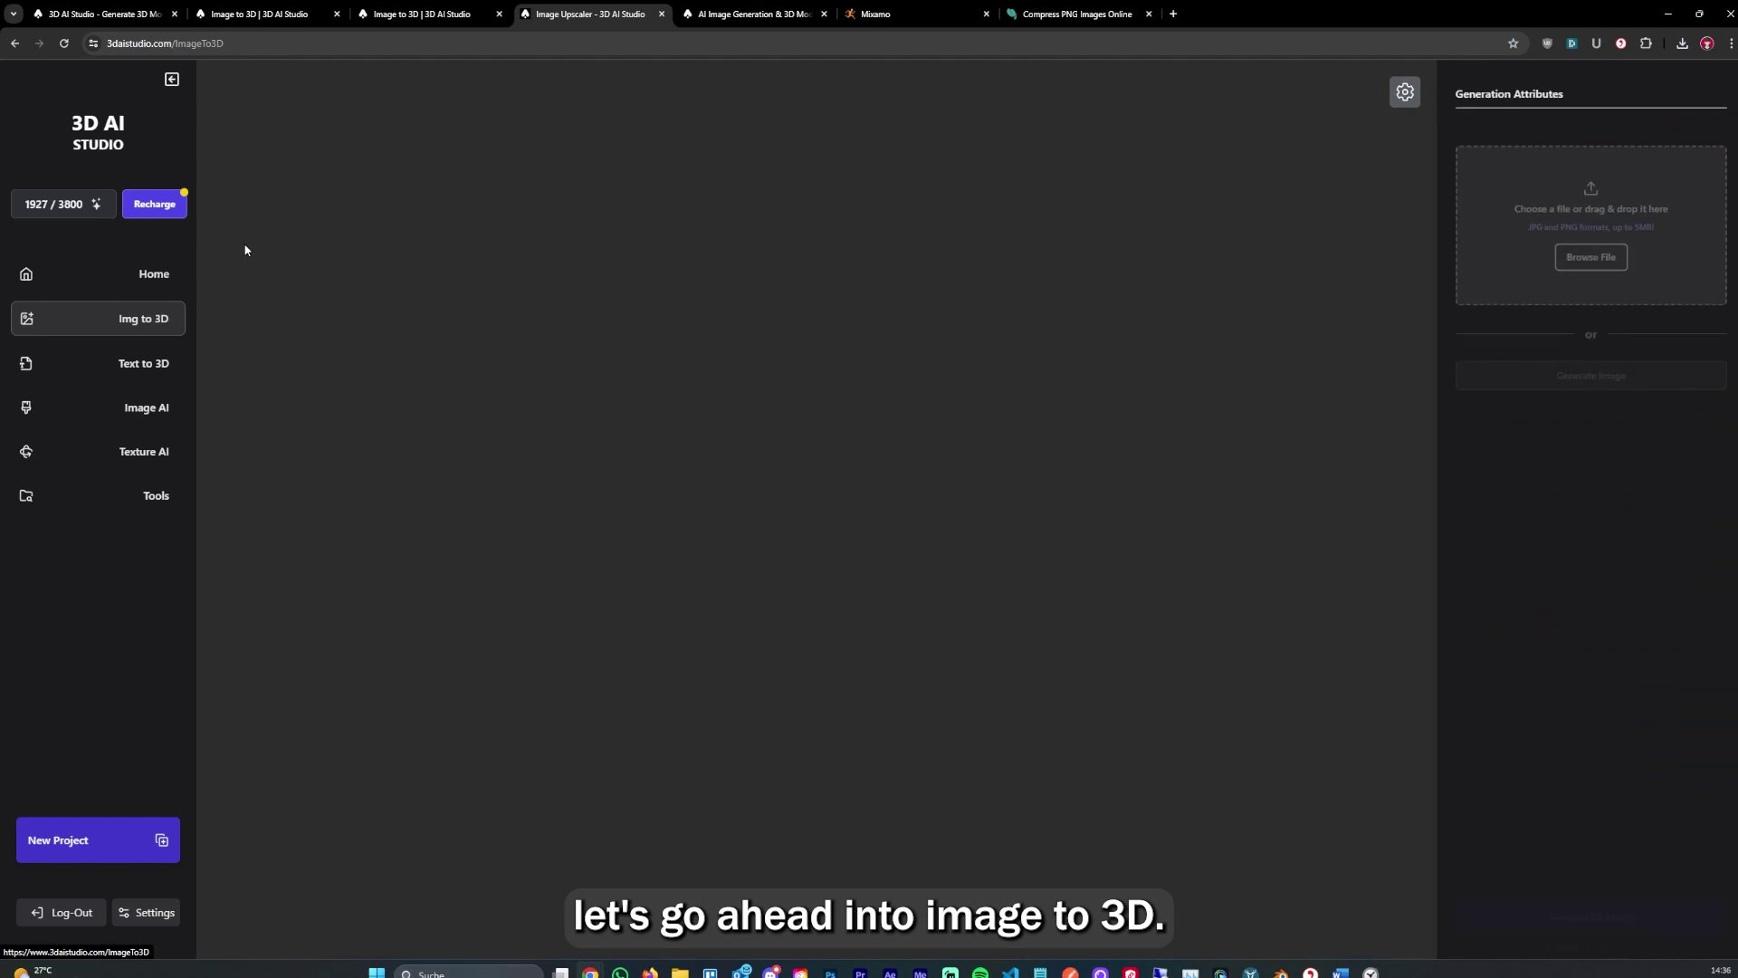
pyautogui.click(305, 9)
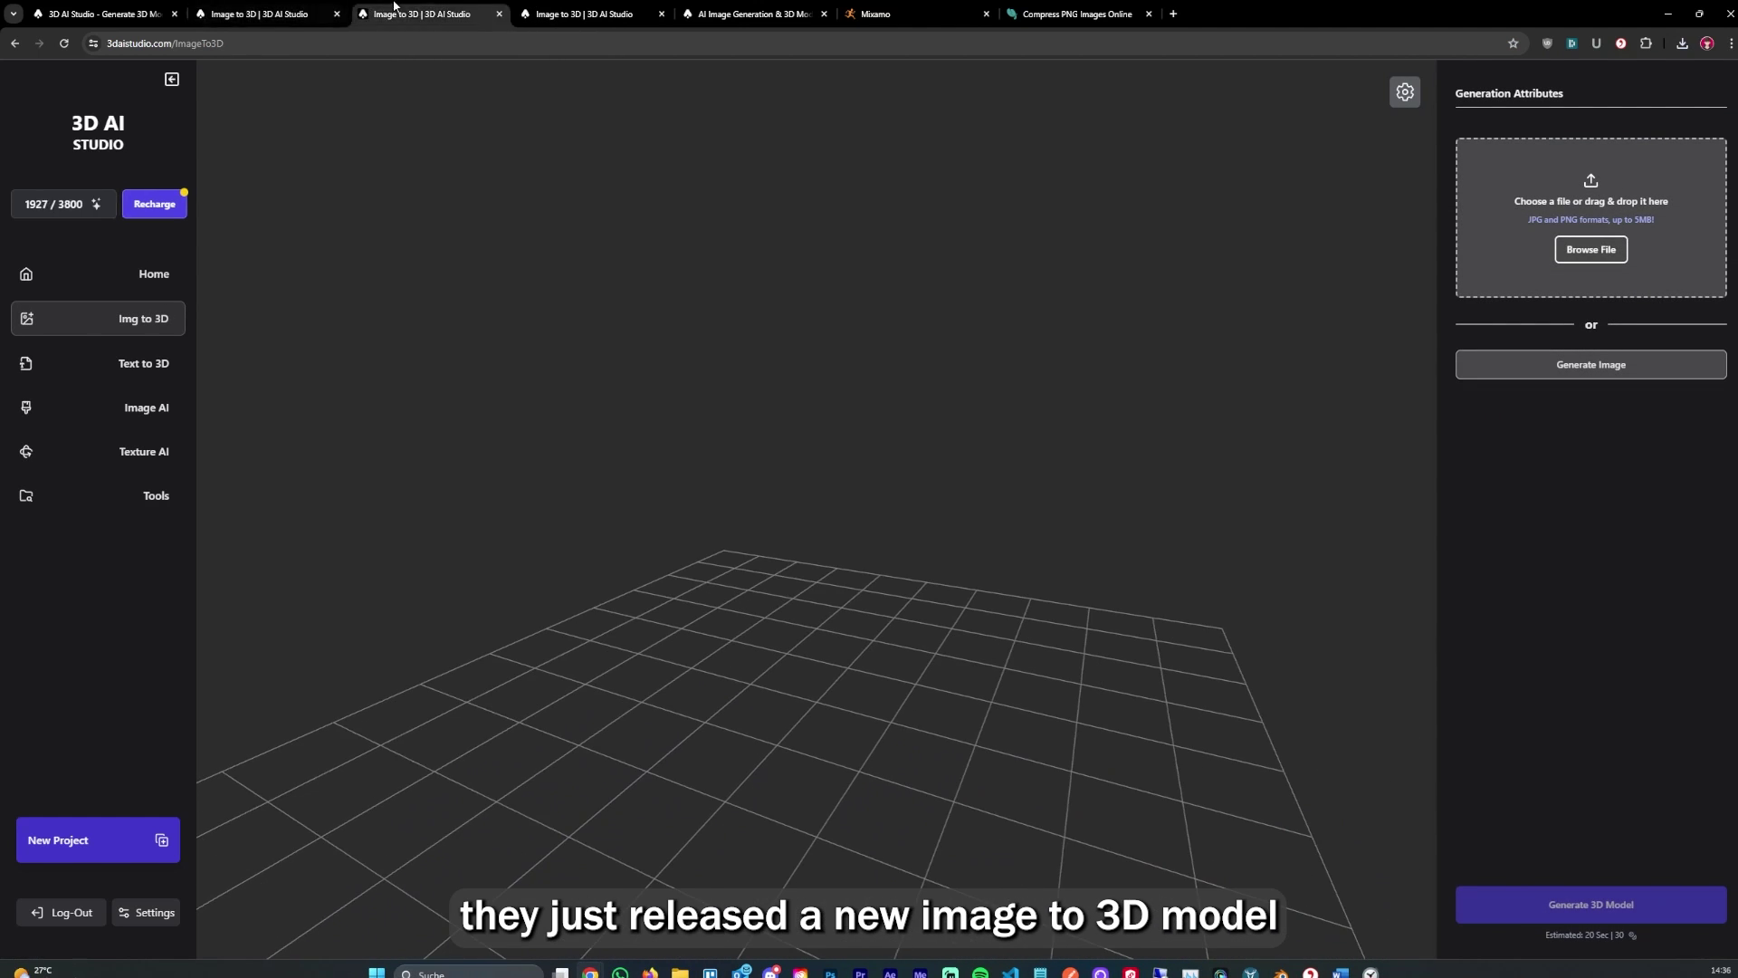
pyautogui.click(583, 13)
pyautogui.click(417, 83)
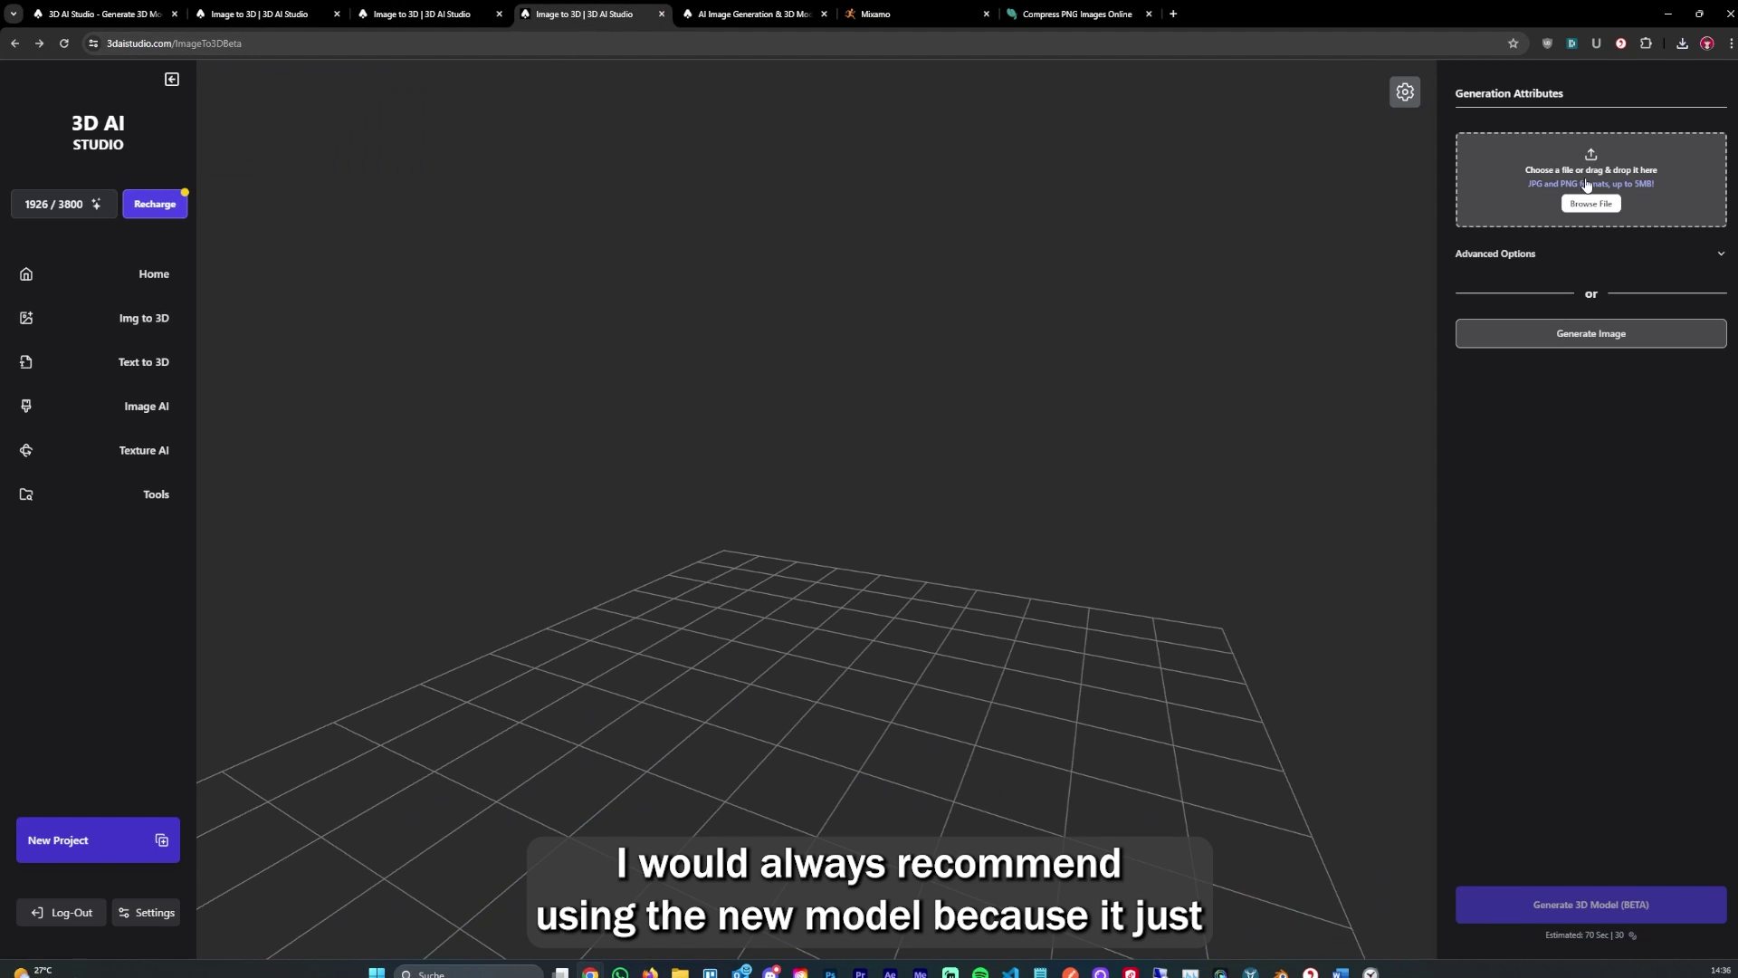
# - Expand the advanced generation options and load the downloaded upscaled hammer image as the source
pyautogui.click(1526, 253)
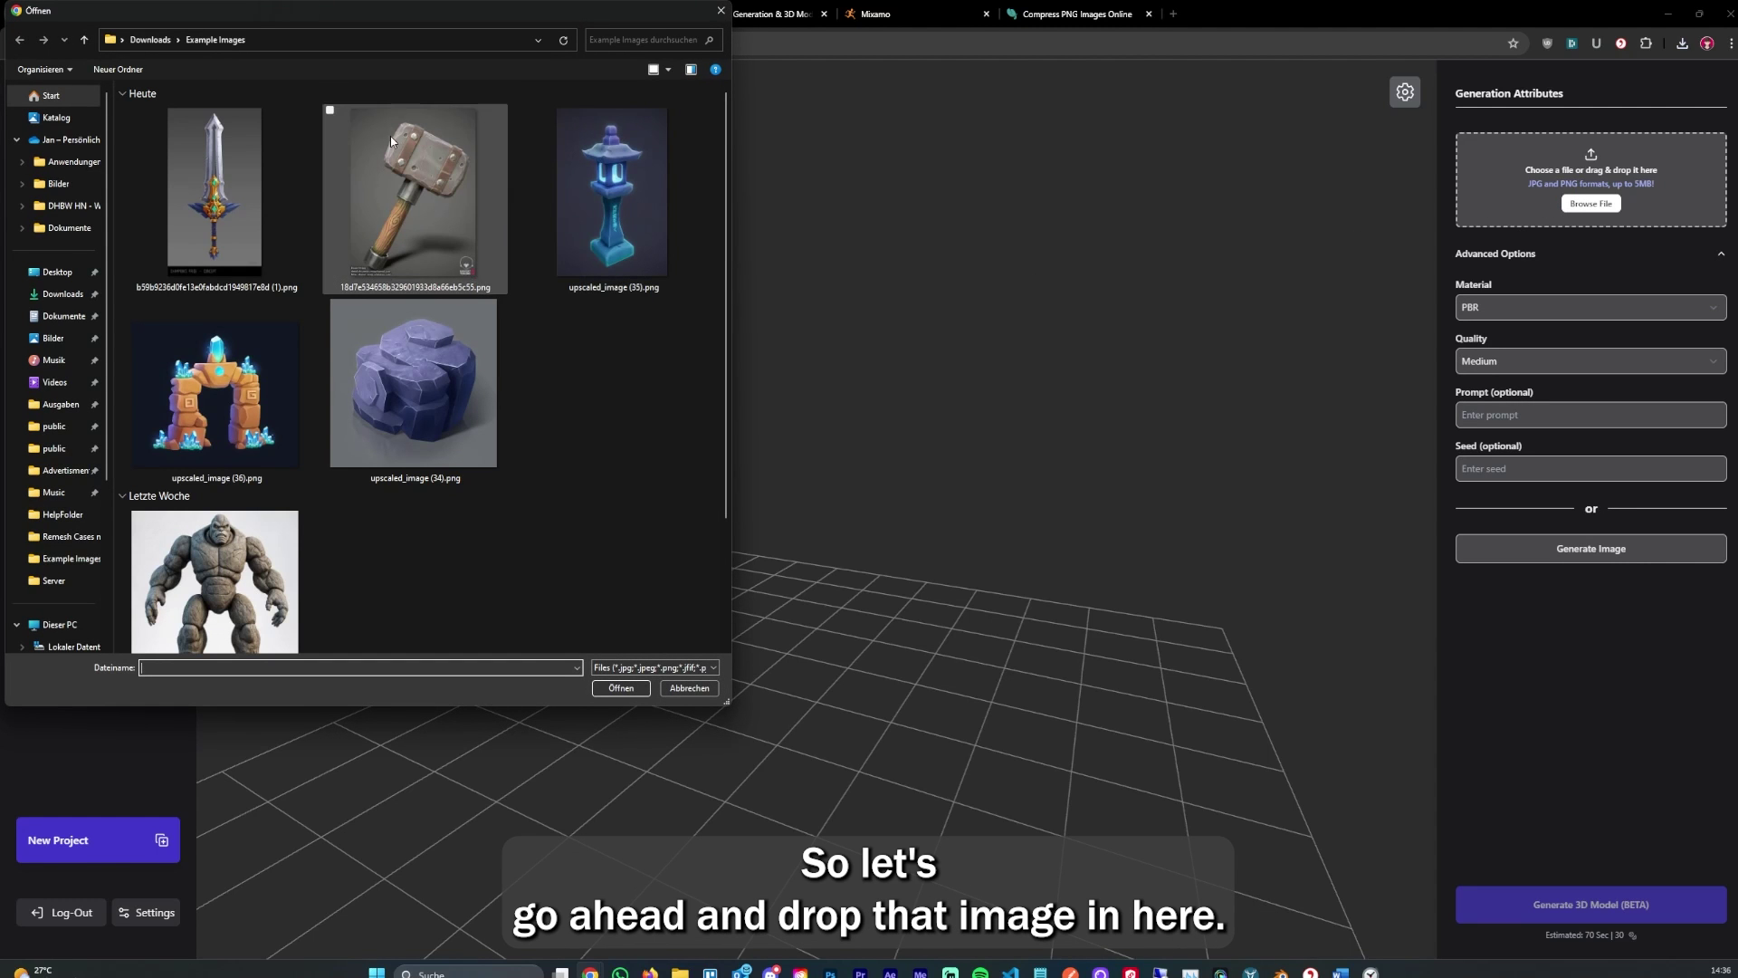
pyautogui.click(715, 13)
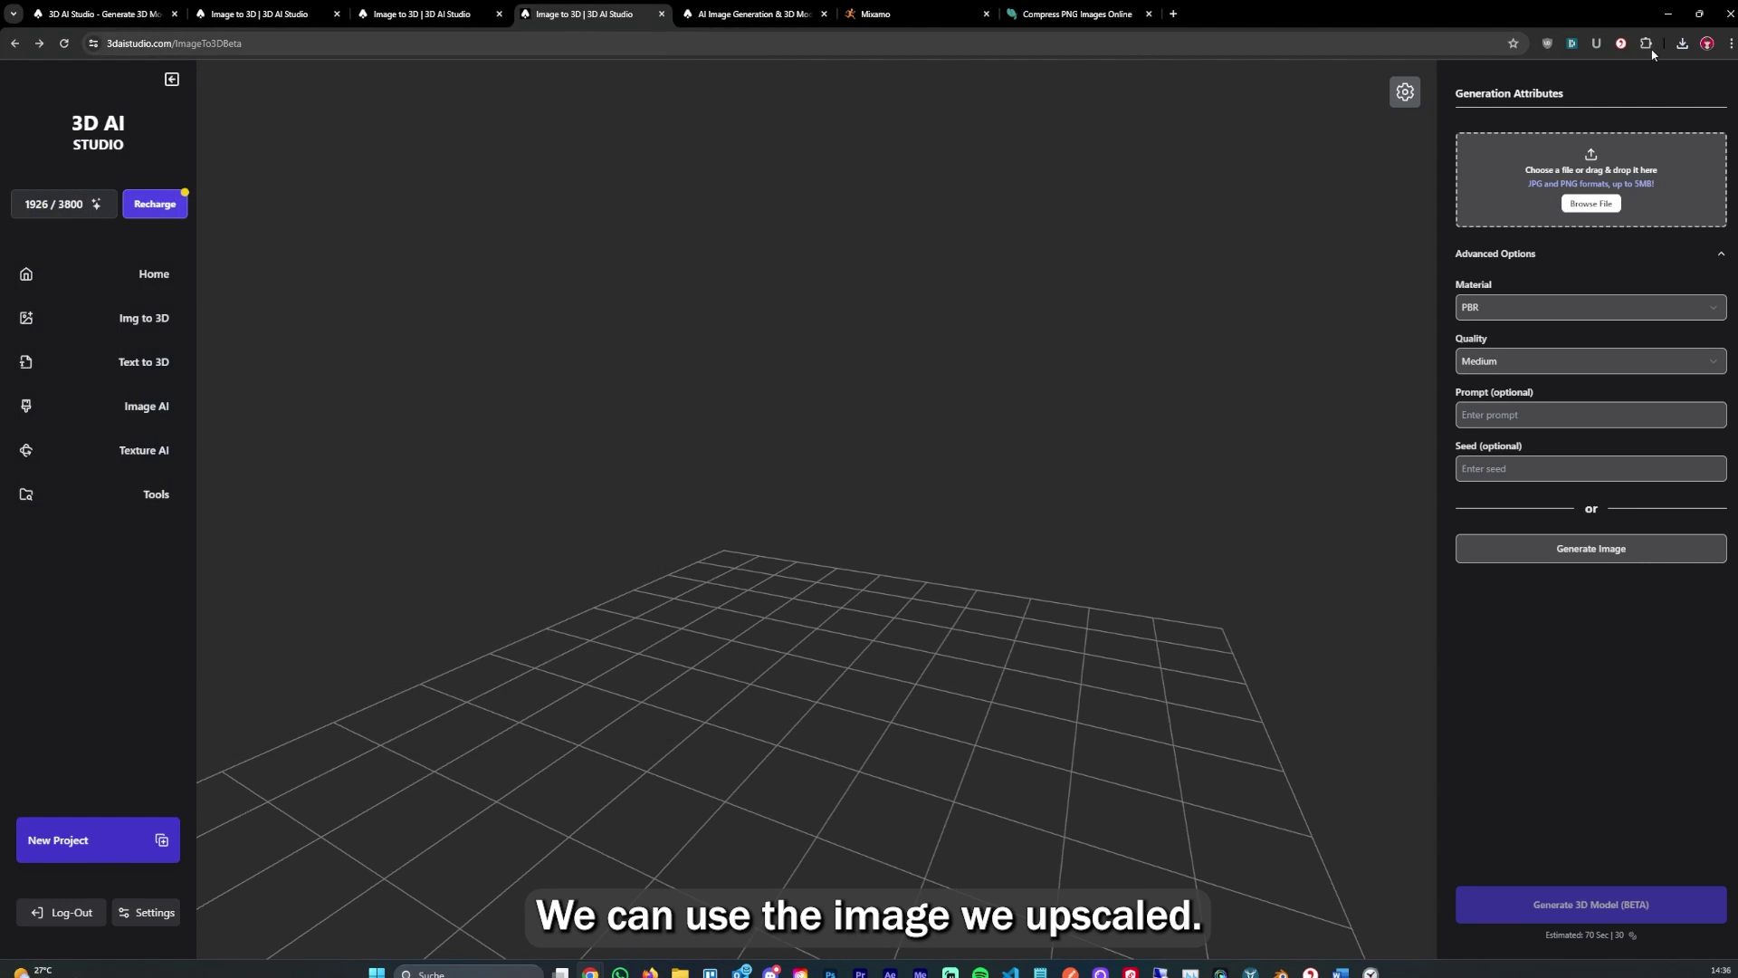
pyautogui.click(1681, 42)
pyautogui.moveTo(1560, 105); pyautogui.dragTo(1466, 181)
pyautogui.click(1183, 356)
# - Choose PBR material and Medium quality, and enter "Stone Hammer" as the prompt
pyautogui.click(1485, 677)
pyautogui.click(1492, 692)
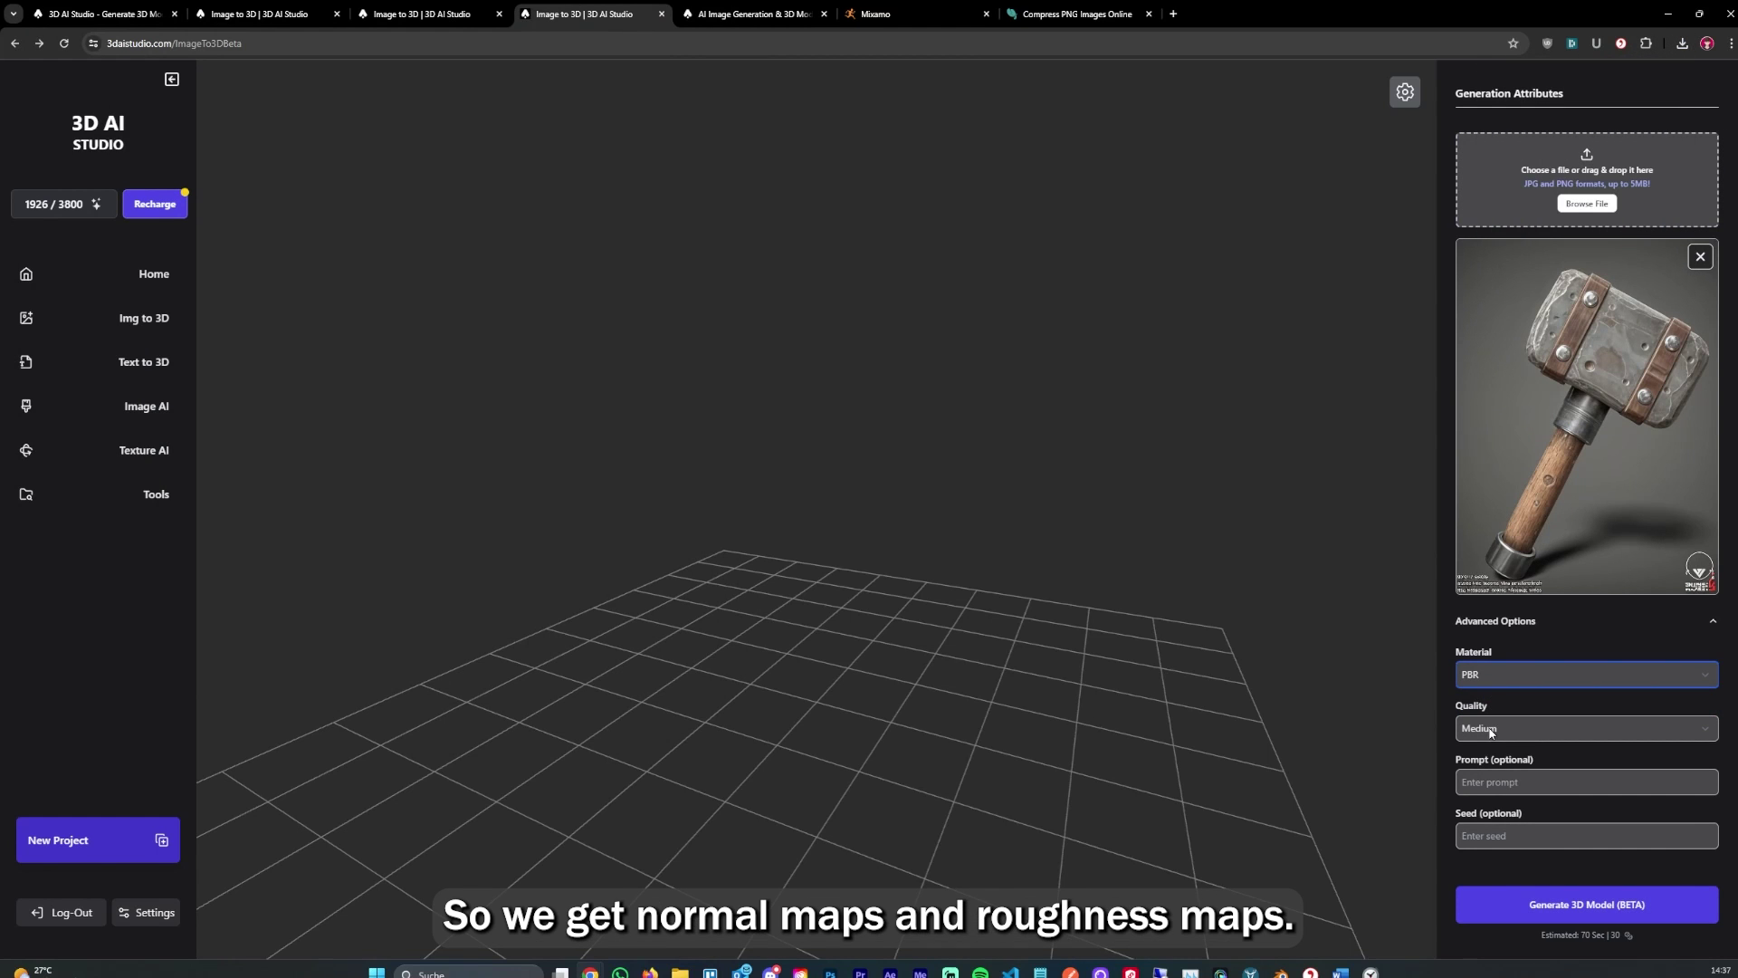
pyautogui.click(1489, 724)
pyautogui.click(1476, 749)
pyautogui.click(1489, 728)
pyautogui.click(1491, 764)
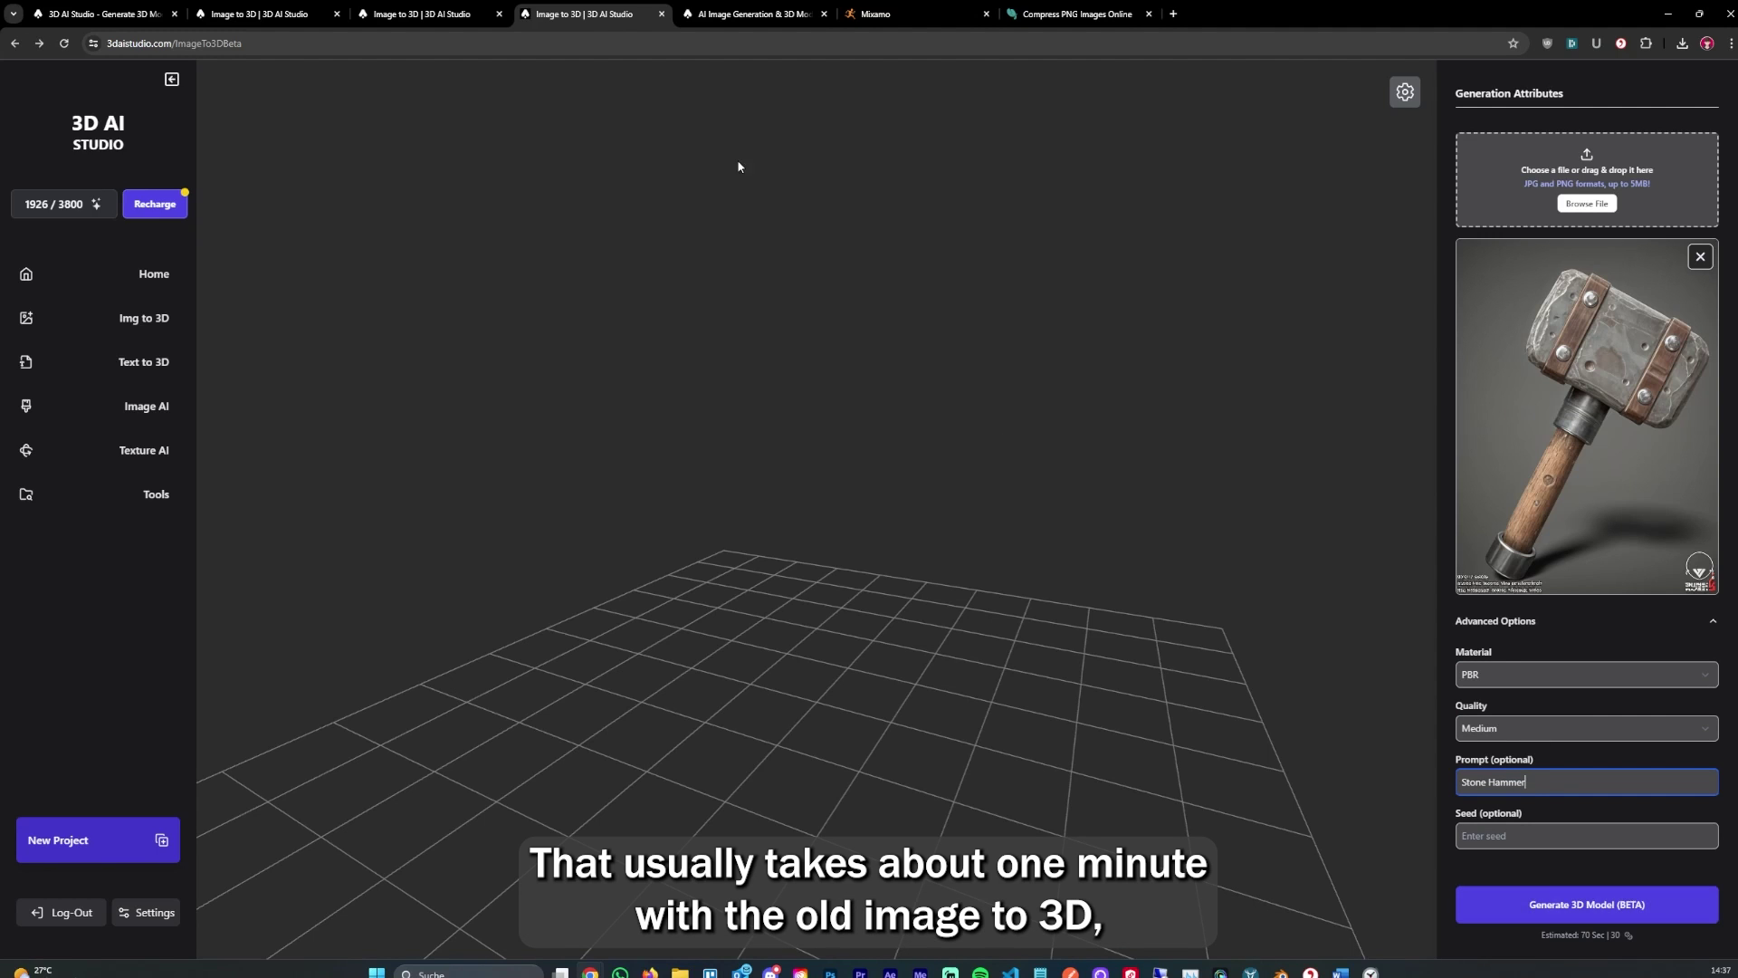
# - Generate the 3D hammer with the beta model, download it, and inspect it from several sides
pyautogui.click(425, 7)
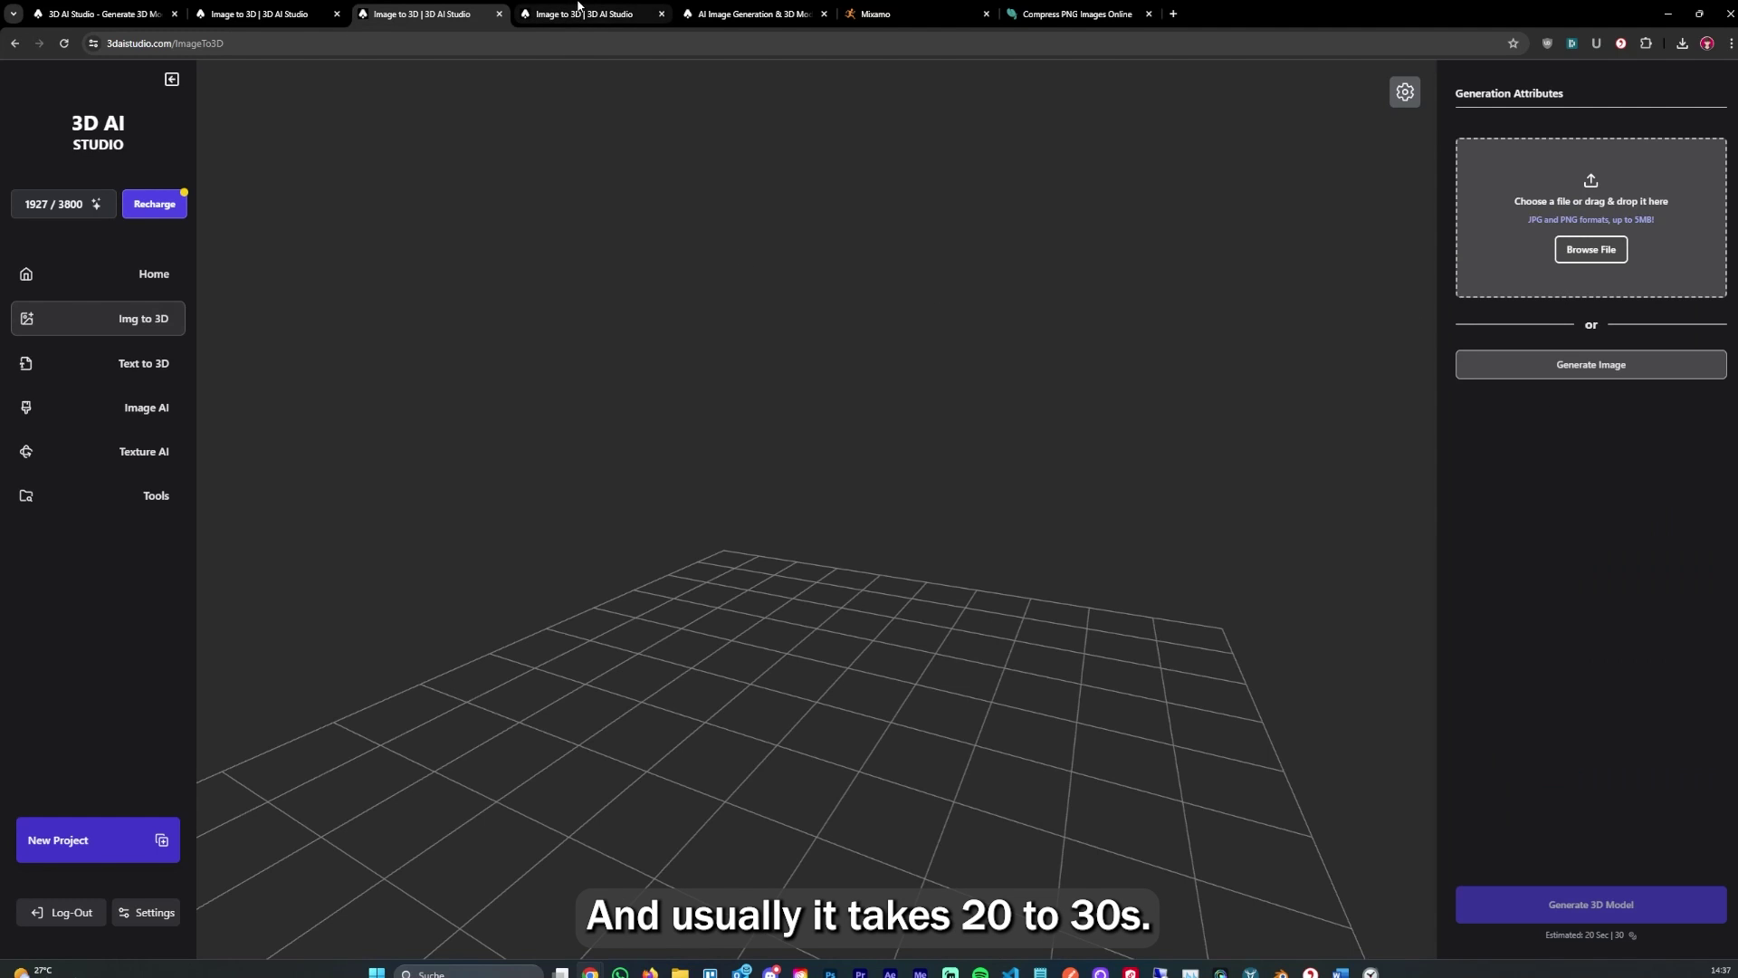
pyautogui.click(593, 11)
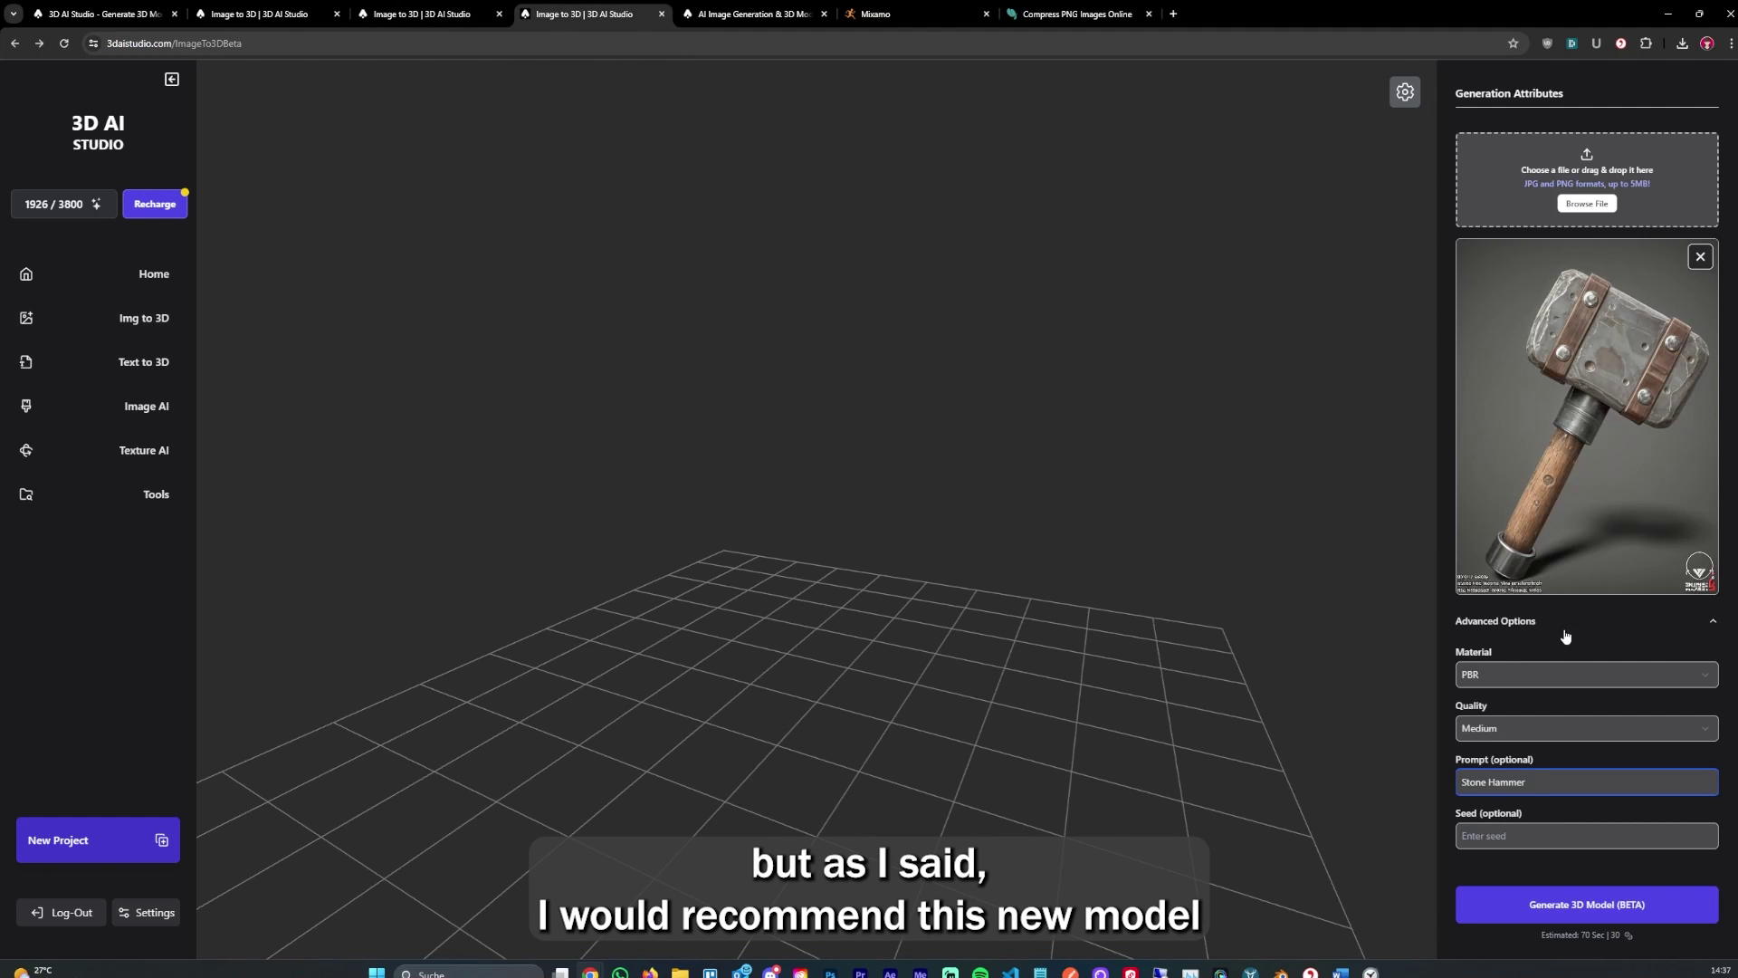
pyautogui.click(1558, 907)
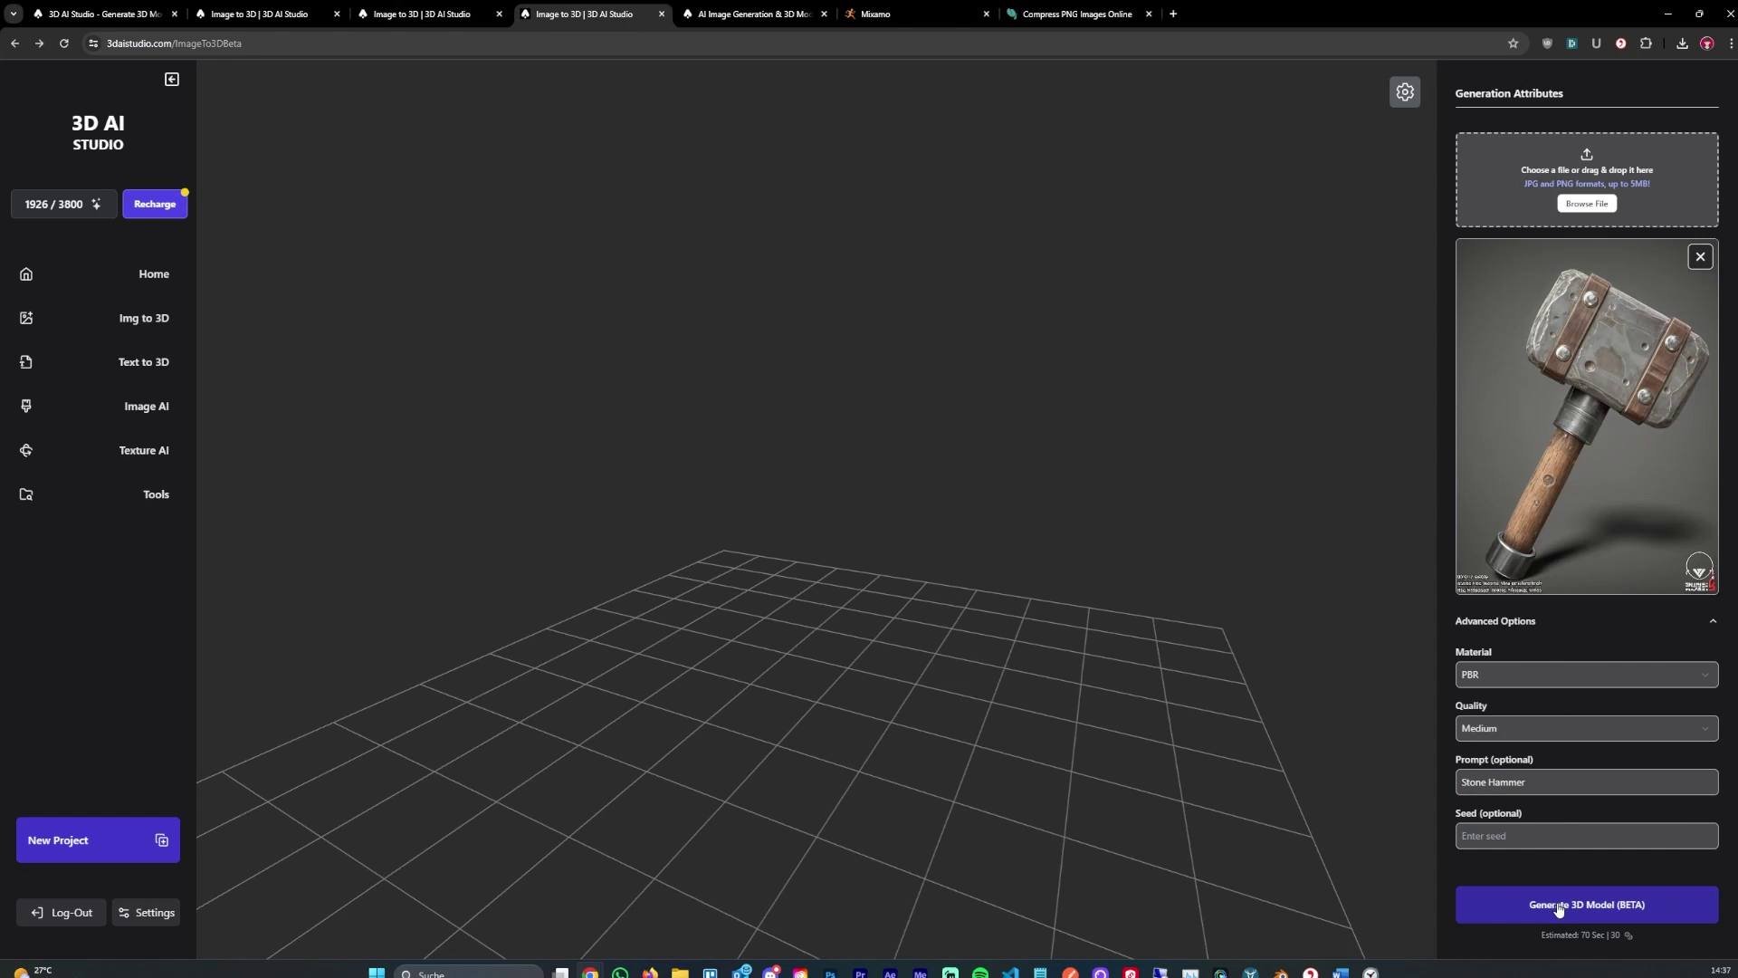
pyautogui.click(1558, 907)
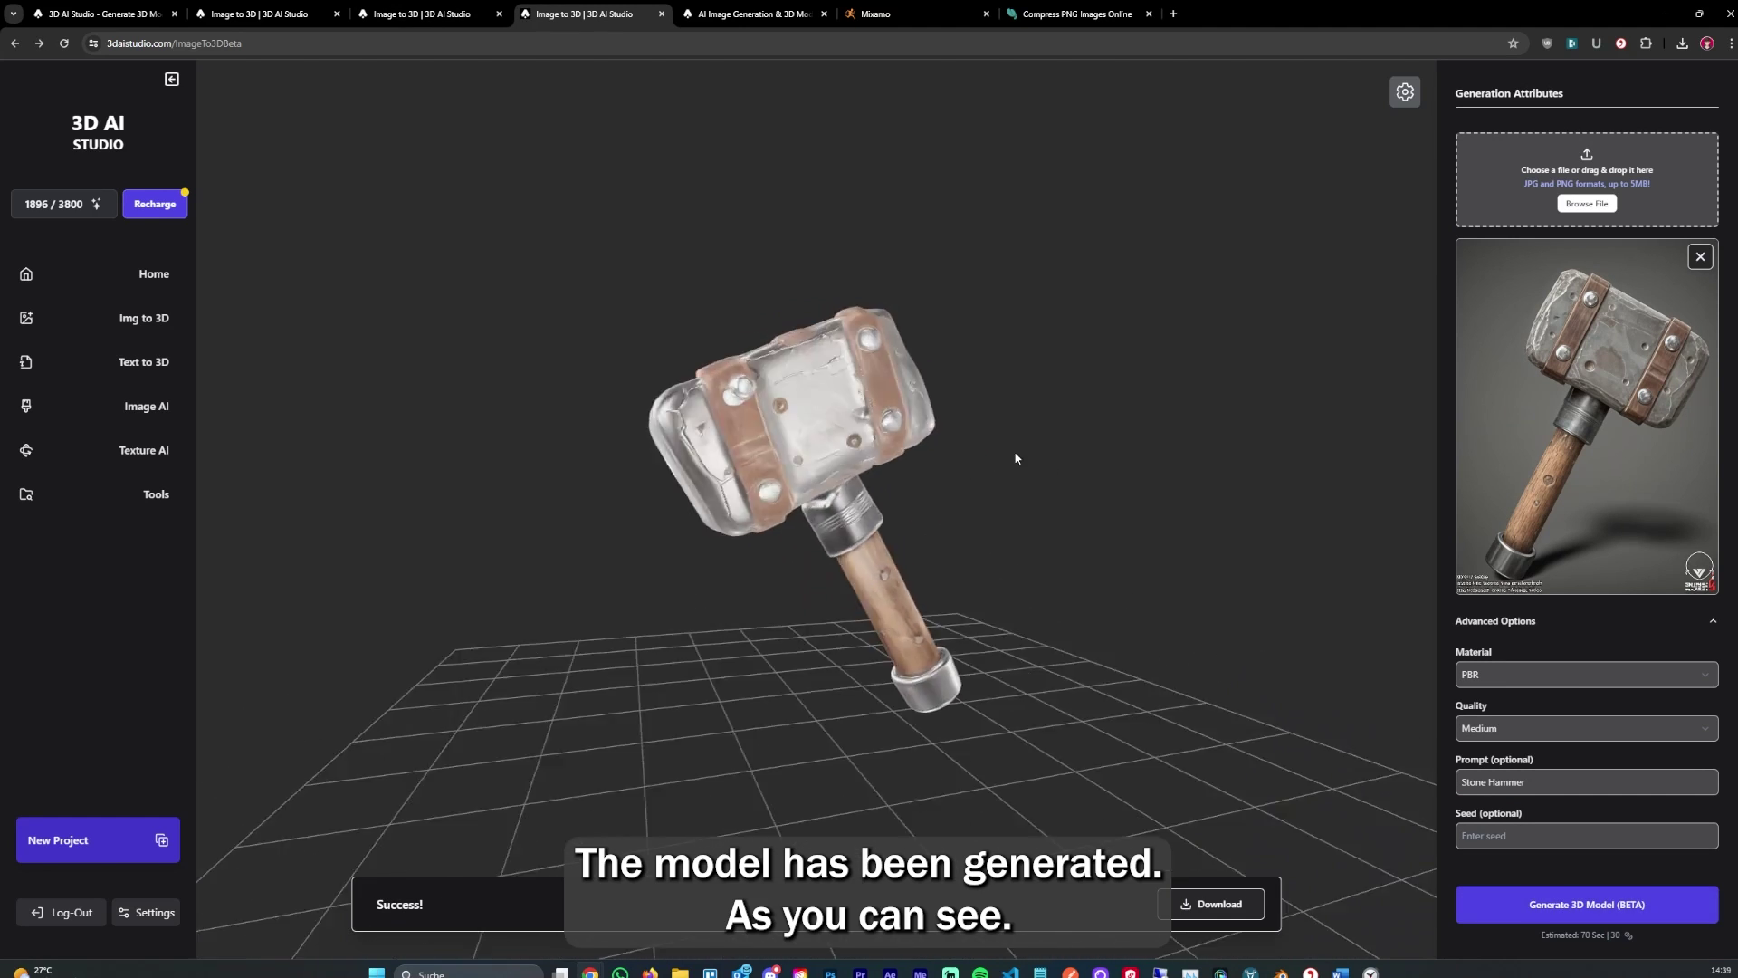
pyautogui.moveTo(763, 503); pyautogui.dragTo(1040, 605)
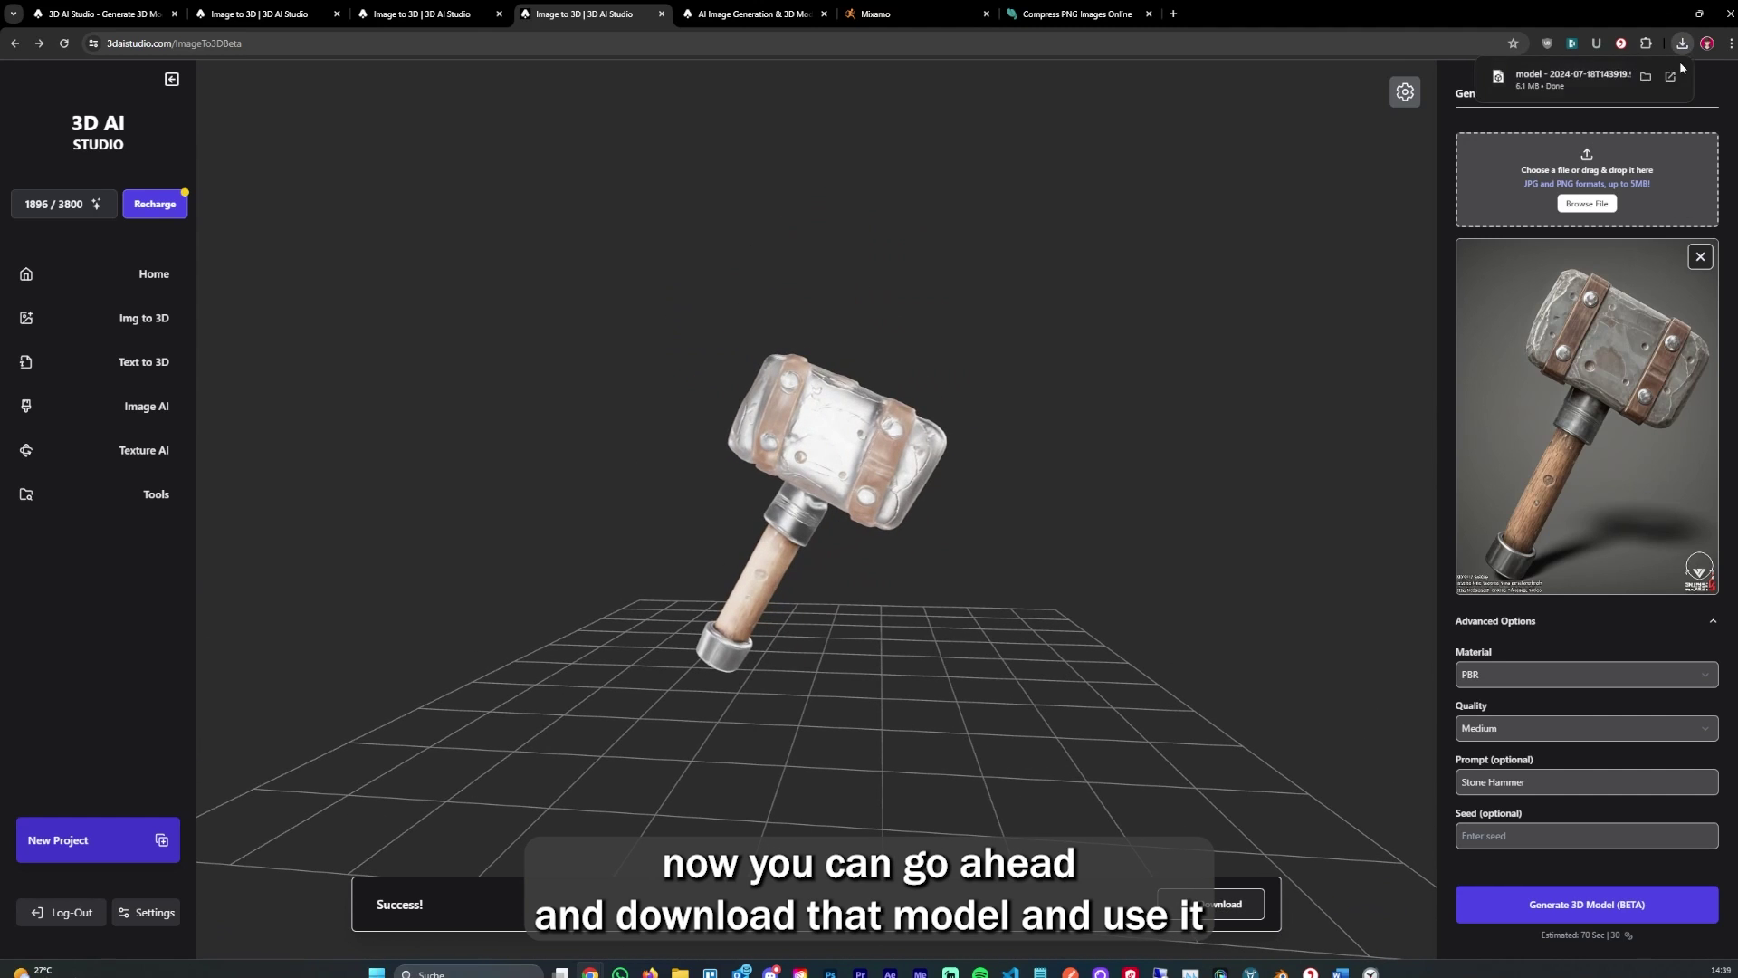
pyautogui.moveTo(1134, 355); pyautogui.dragTo(905, 396)
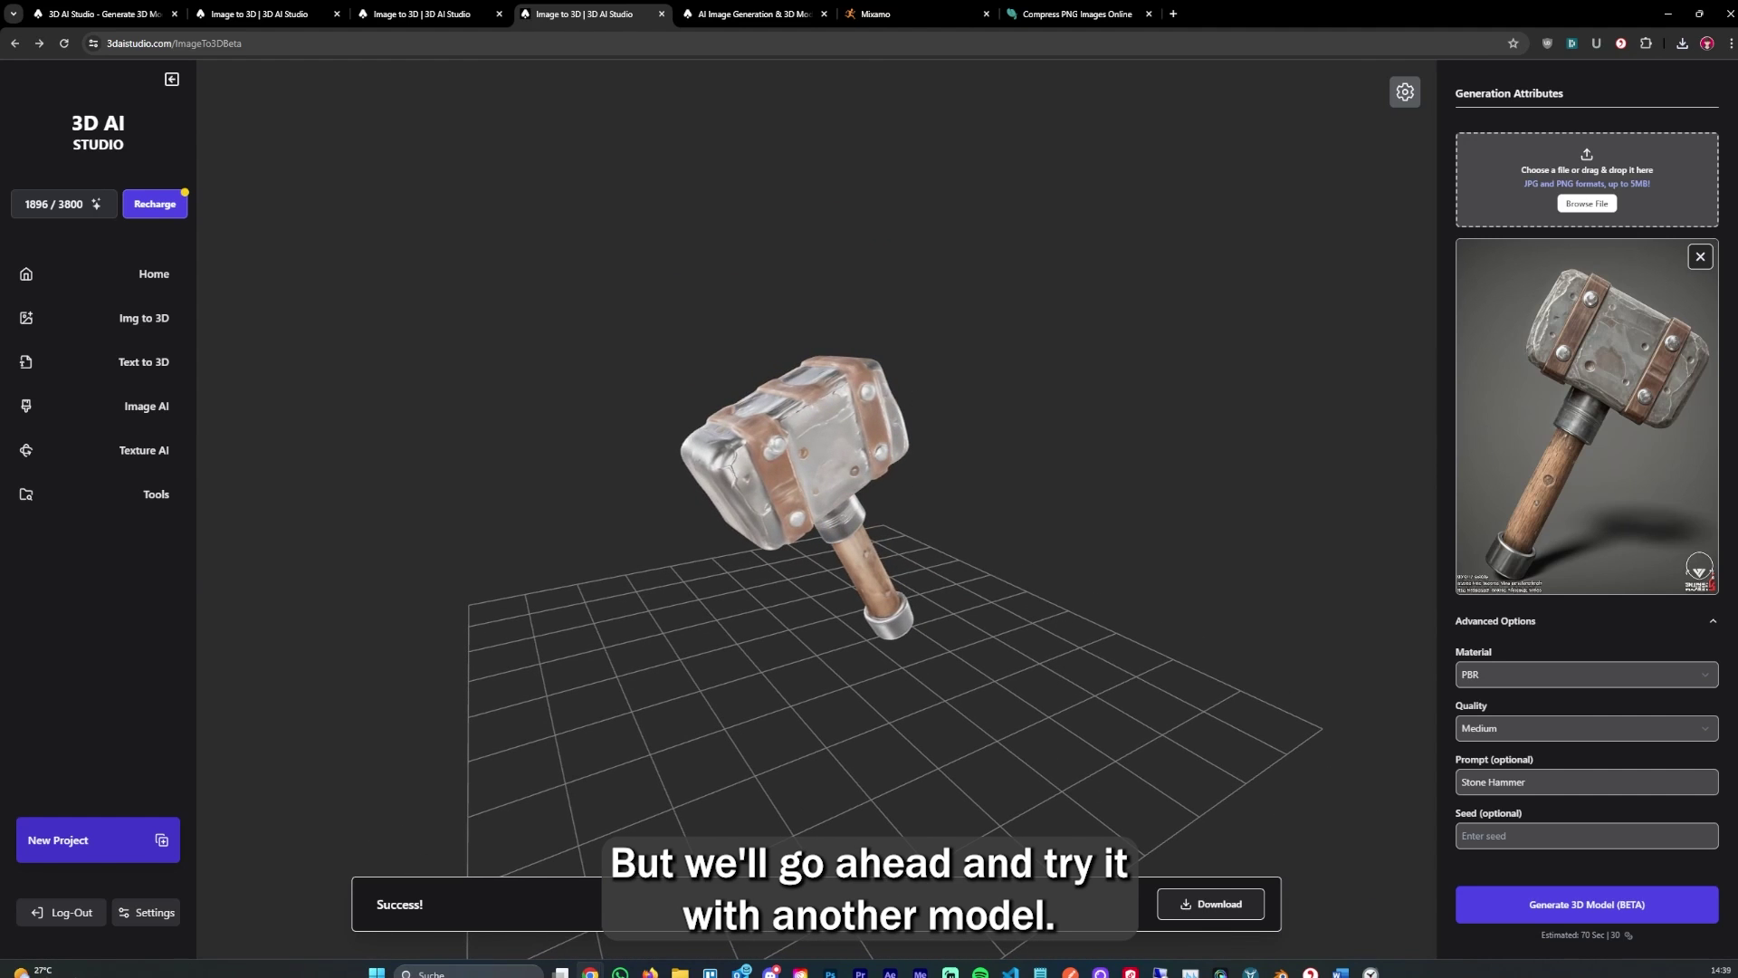
# - Replace the hammer source image with the blue stone lantern, upscaled_image (35).png, and set the quality to High
pyautogui.click(1698, 257)
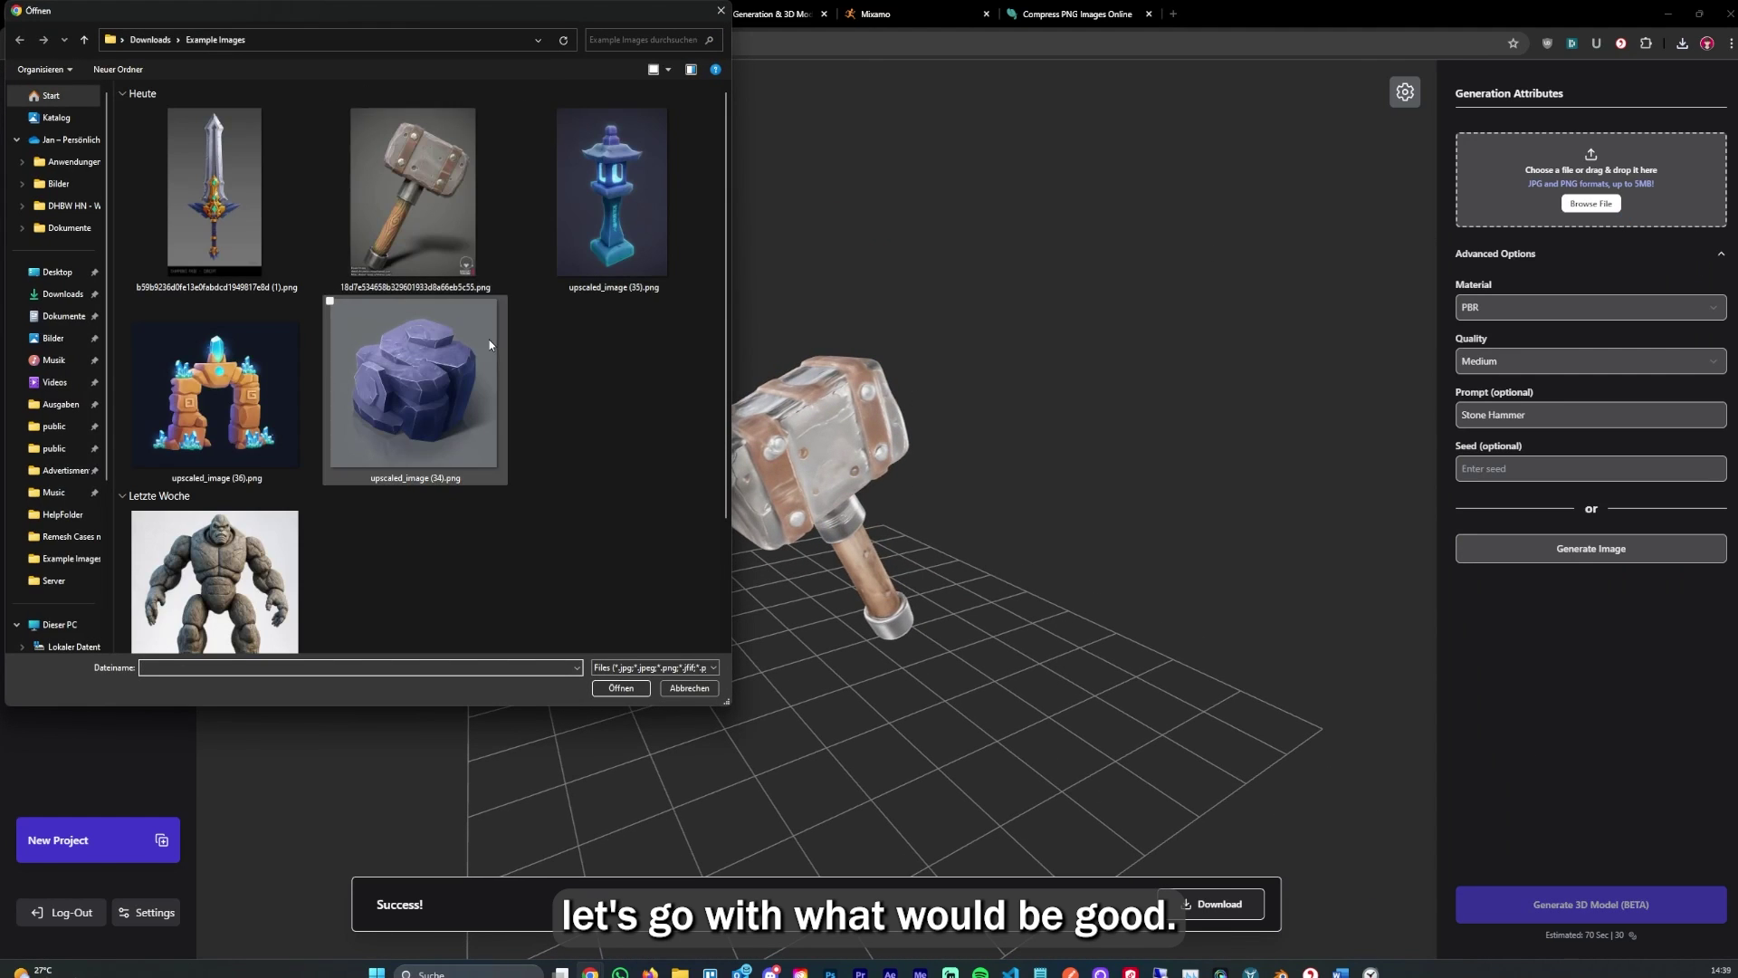
pyautogui.doubleClick(580, 284)
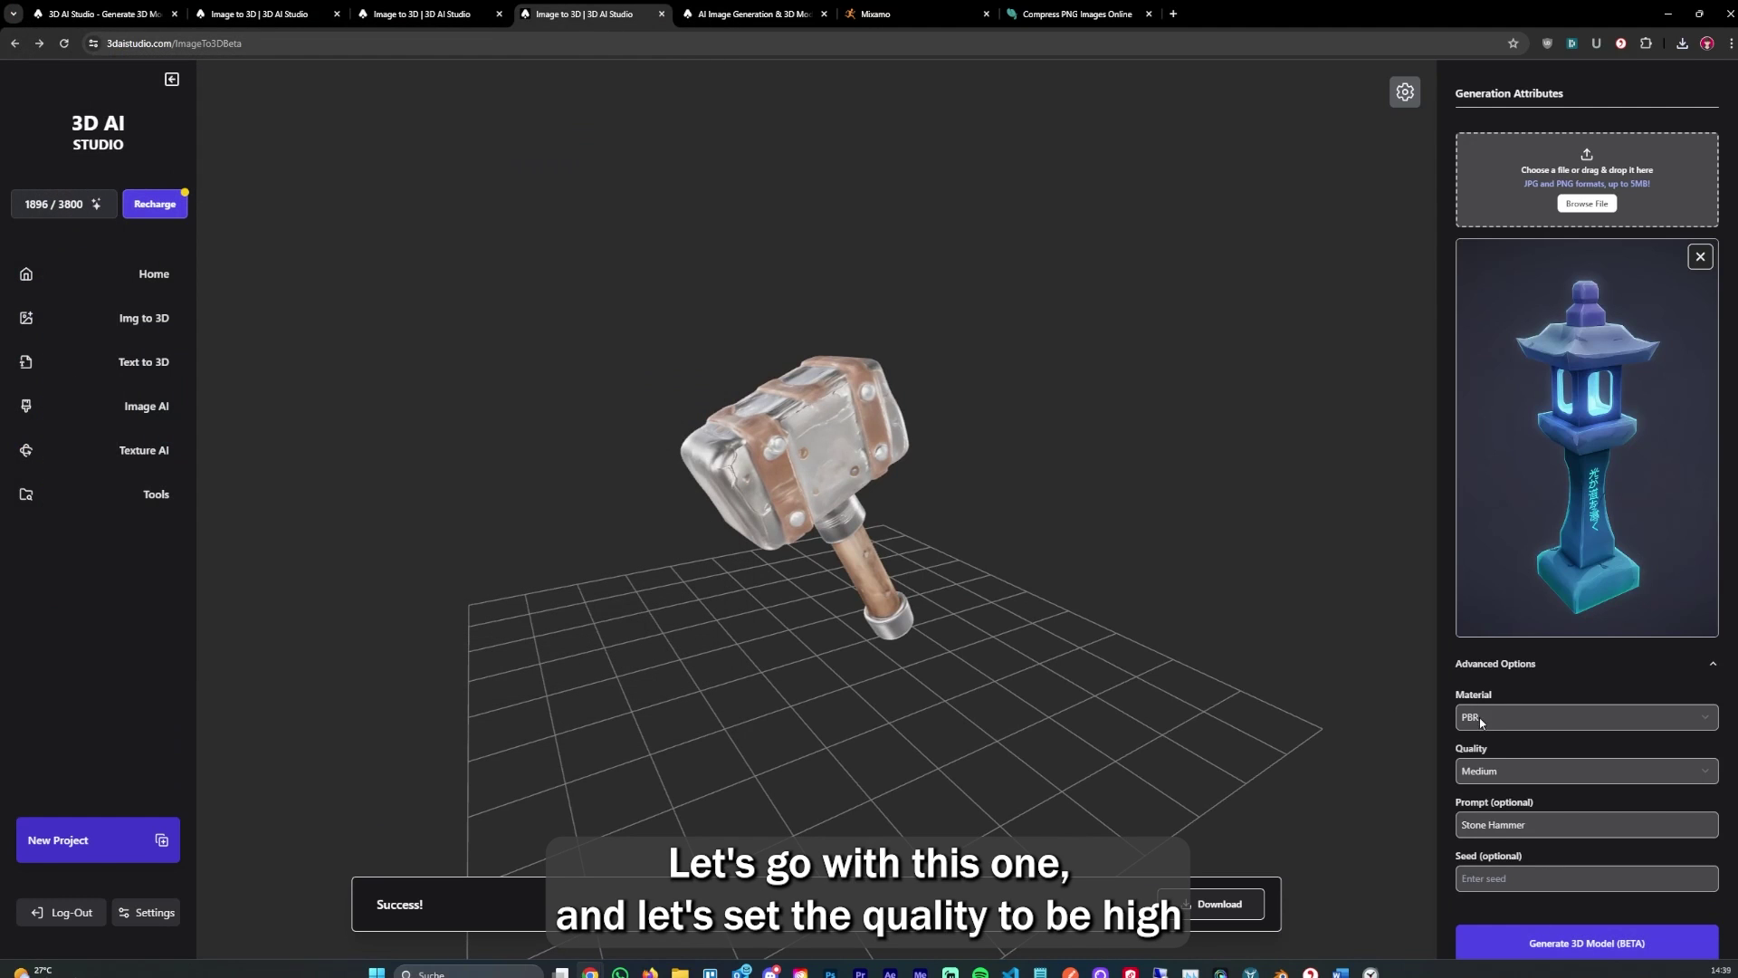
pyautogui.click(1496, 770)
pyautogui.click(1502, 801)
pyautogui.scroll(-1, 1498, 733)
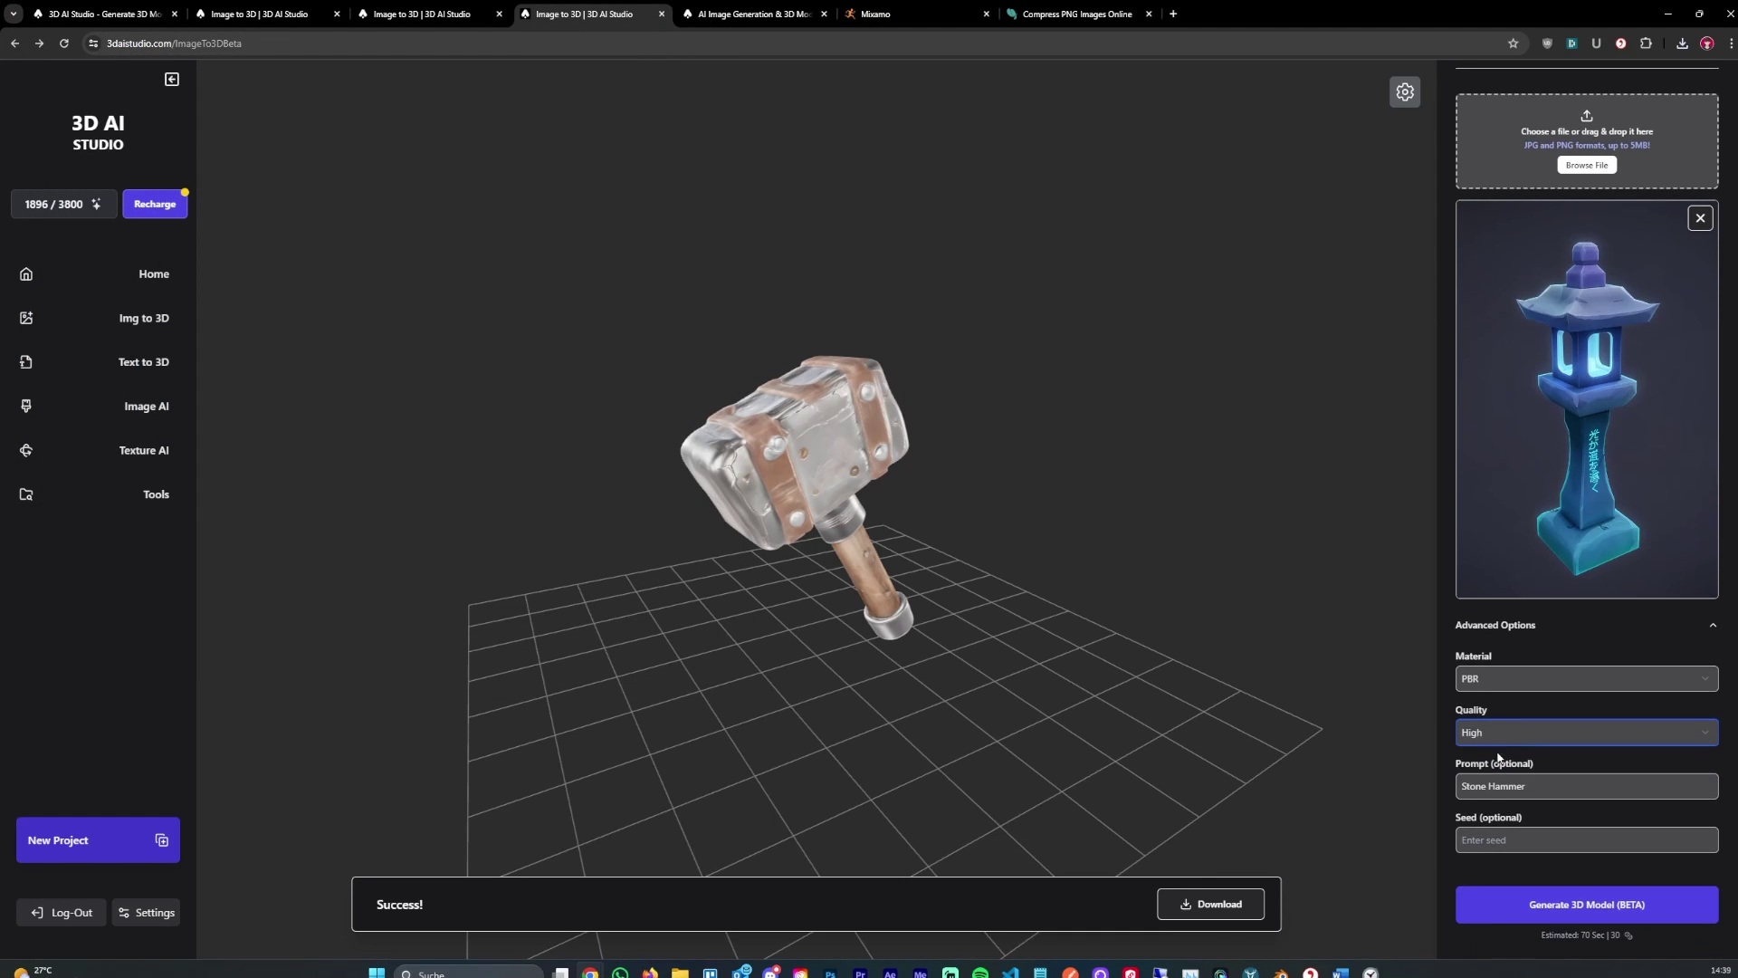
# - Change the prompt to "Stone lamp, fantasy with lights" and generate the 3D lantern model
pyautogui.moveTo(1529, 786); pyautogui.dragTo(1460, 782)
pyautogui.press('BackSpace')
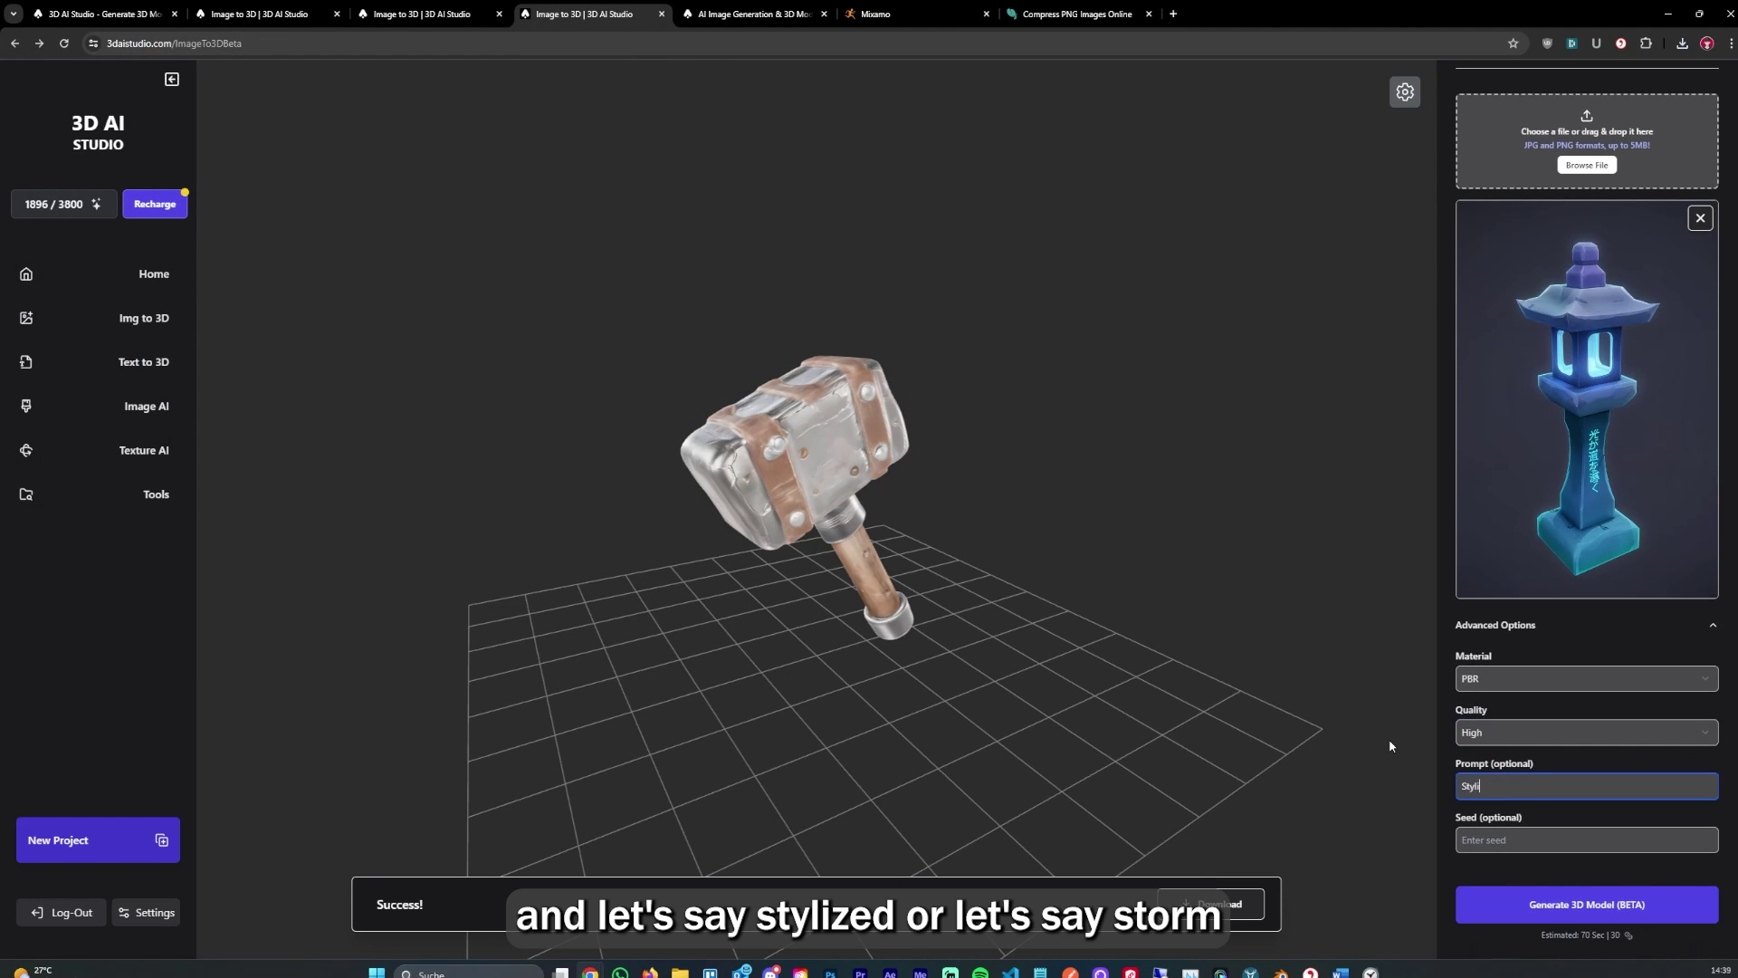
pyautogui.write('Stone l')
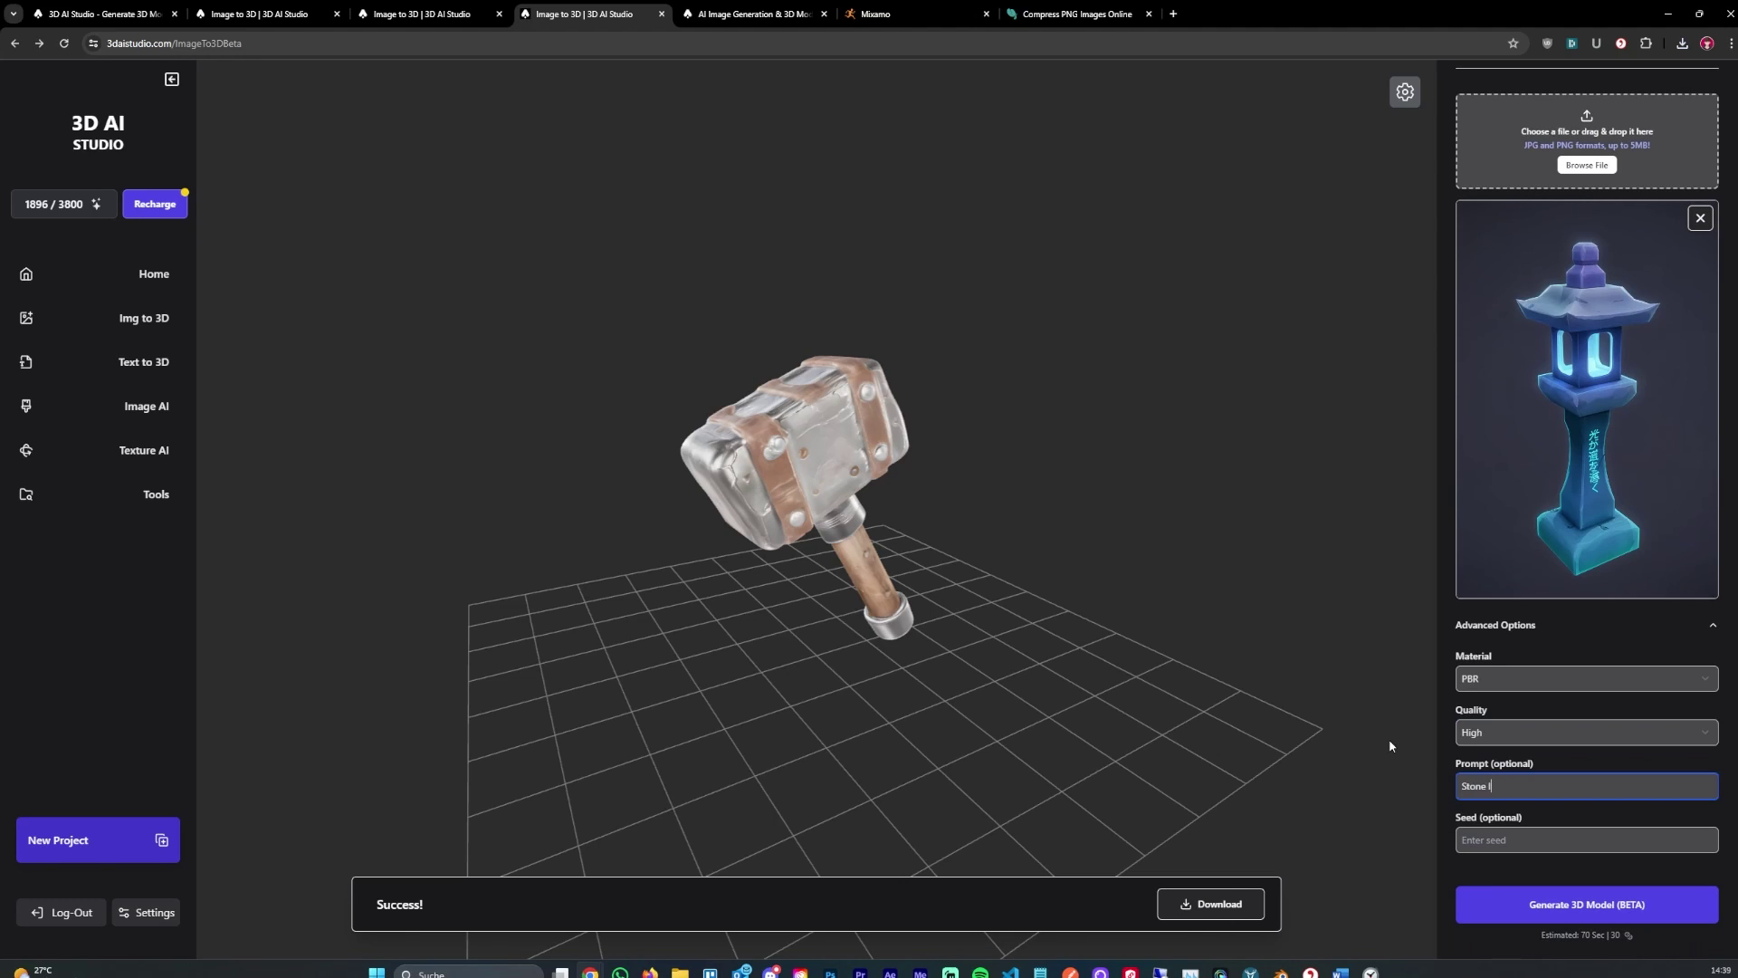
pyautogui.write('amp, fantasy with ')
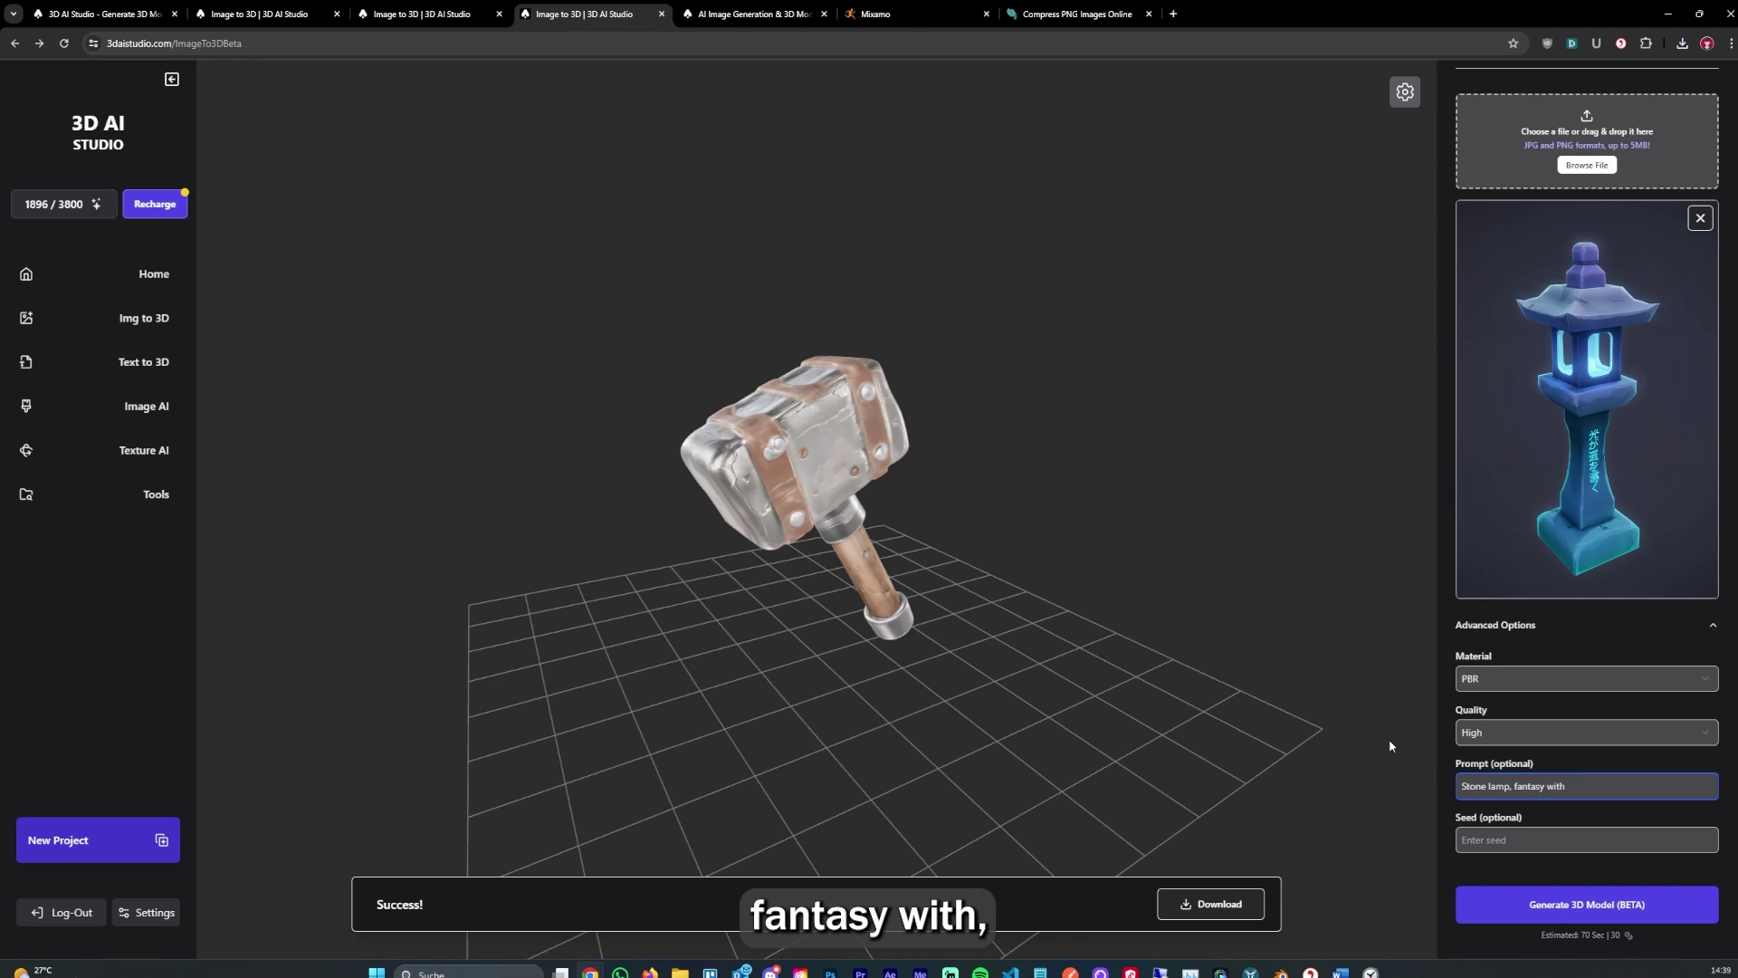
pyautogui.write('lights')
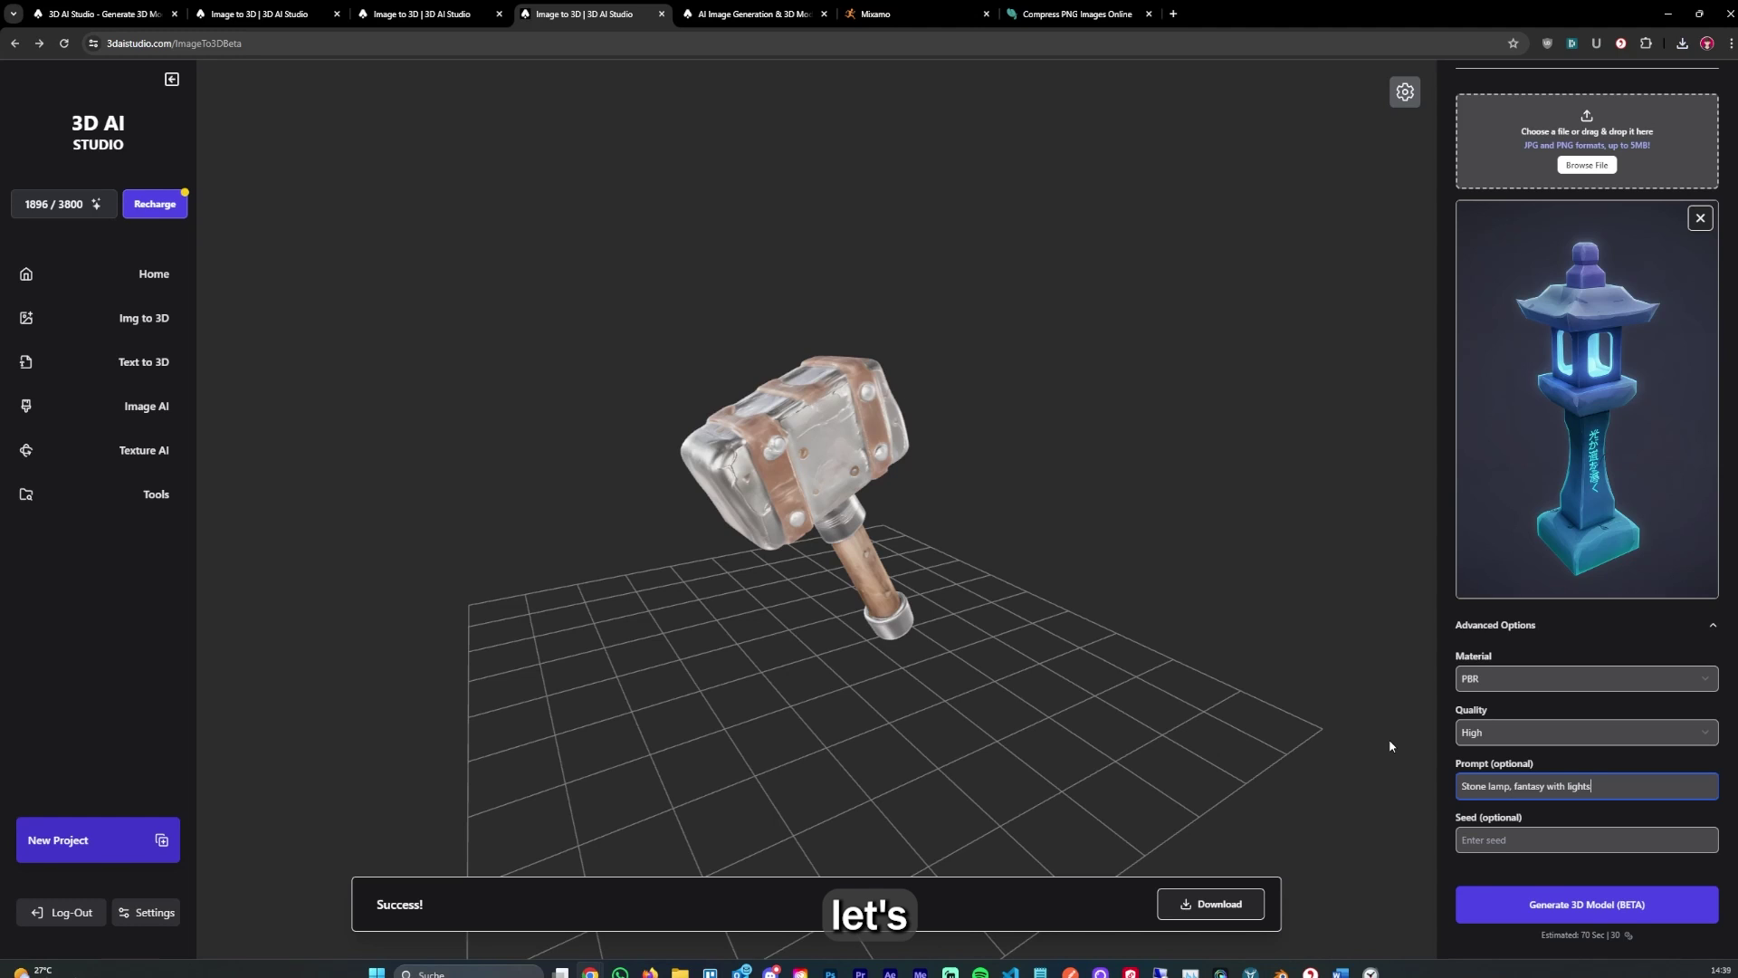
pyautogui.click(1521, 905)
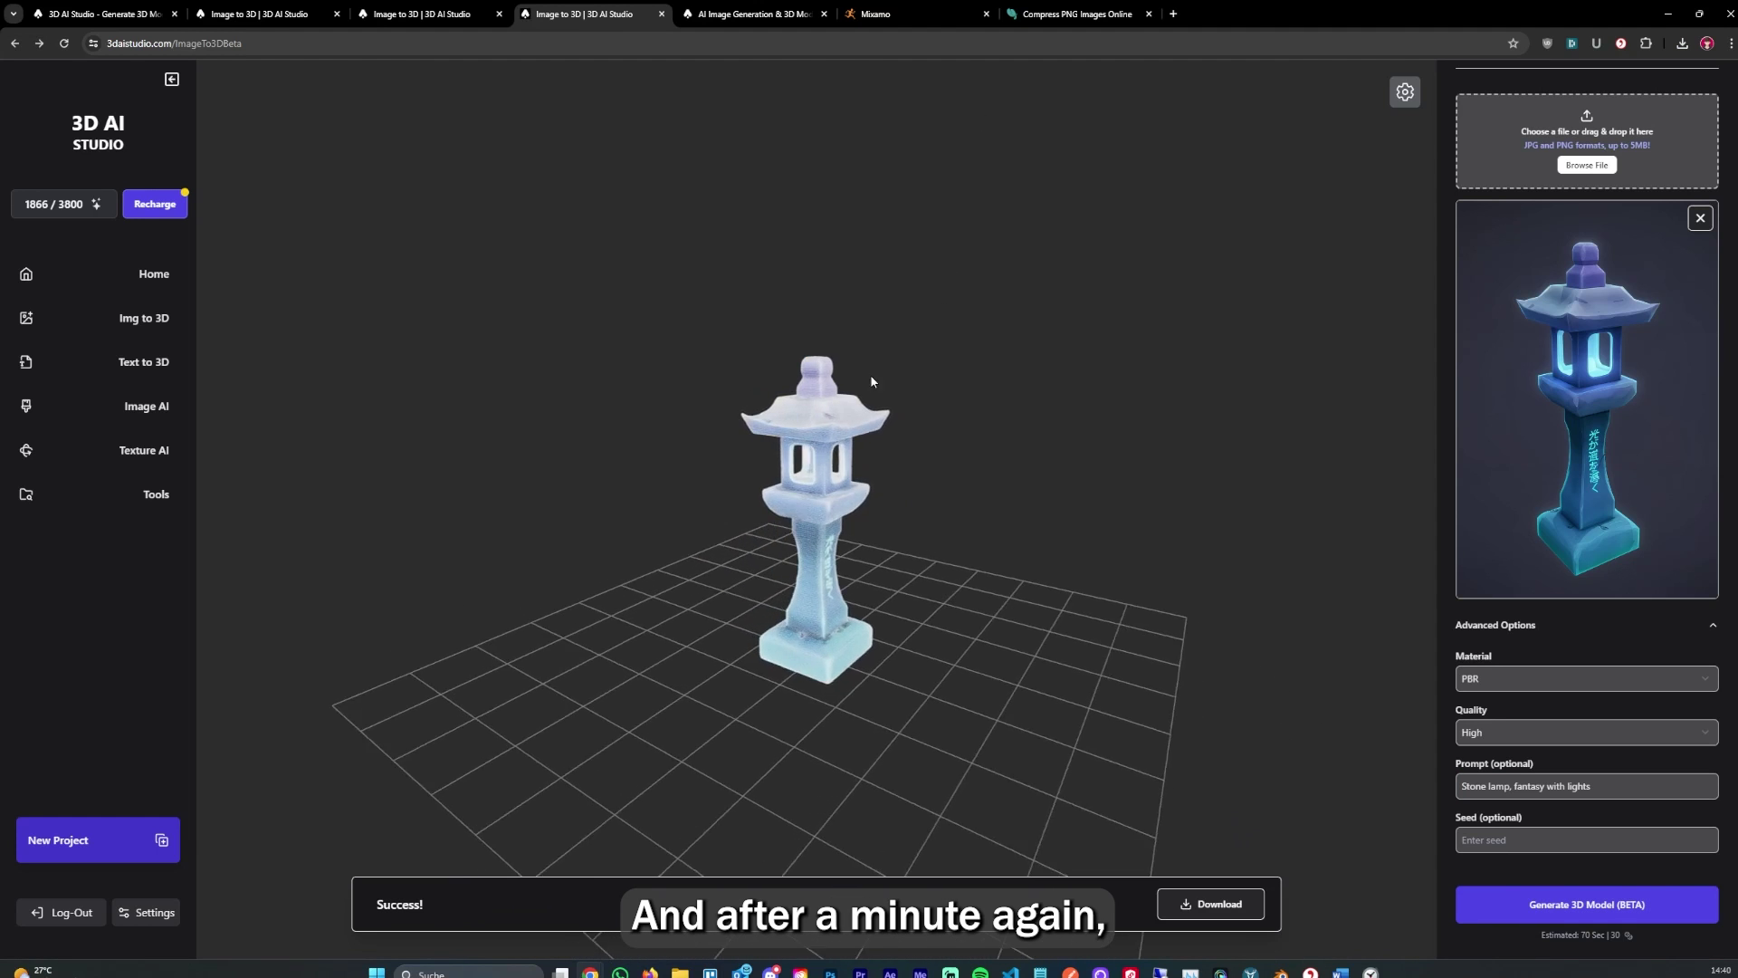
# - Inspect the generated stone lantern from another side and download the model
pyautogui.scroll(3, 866, 475)
pyautogui.moveTo(866, 475); pyautogui.dragTo(698, 388)
pyautogui.scroll(3, 823, 561)
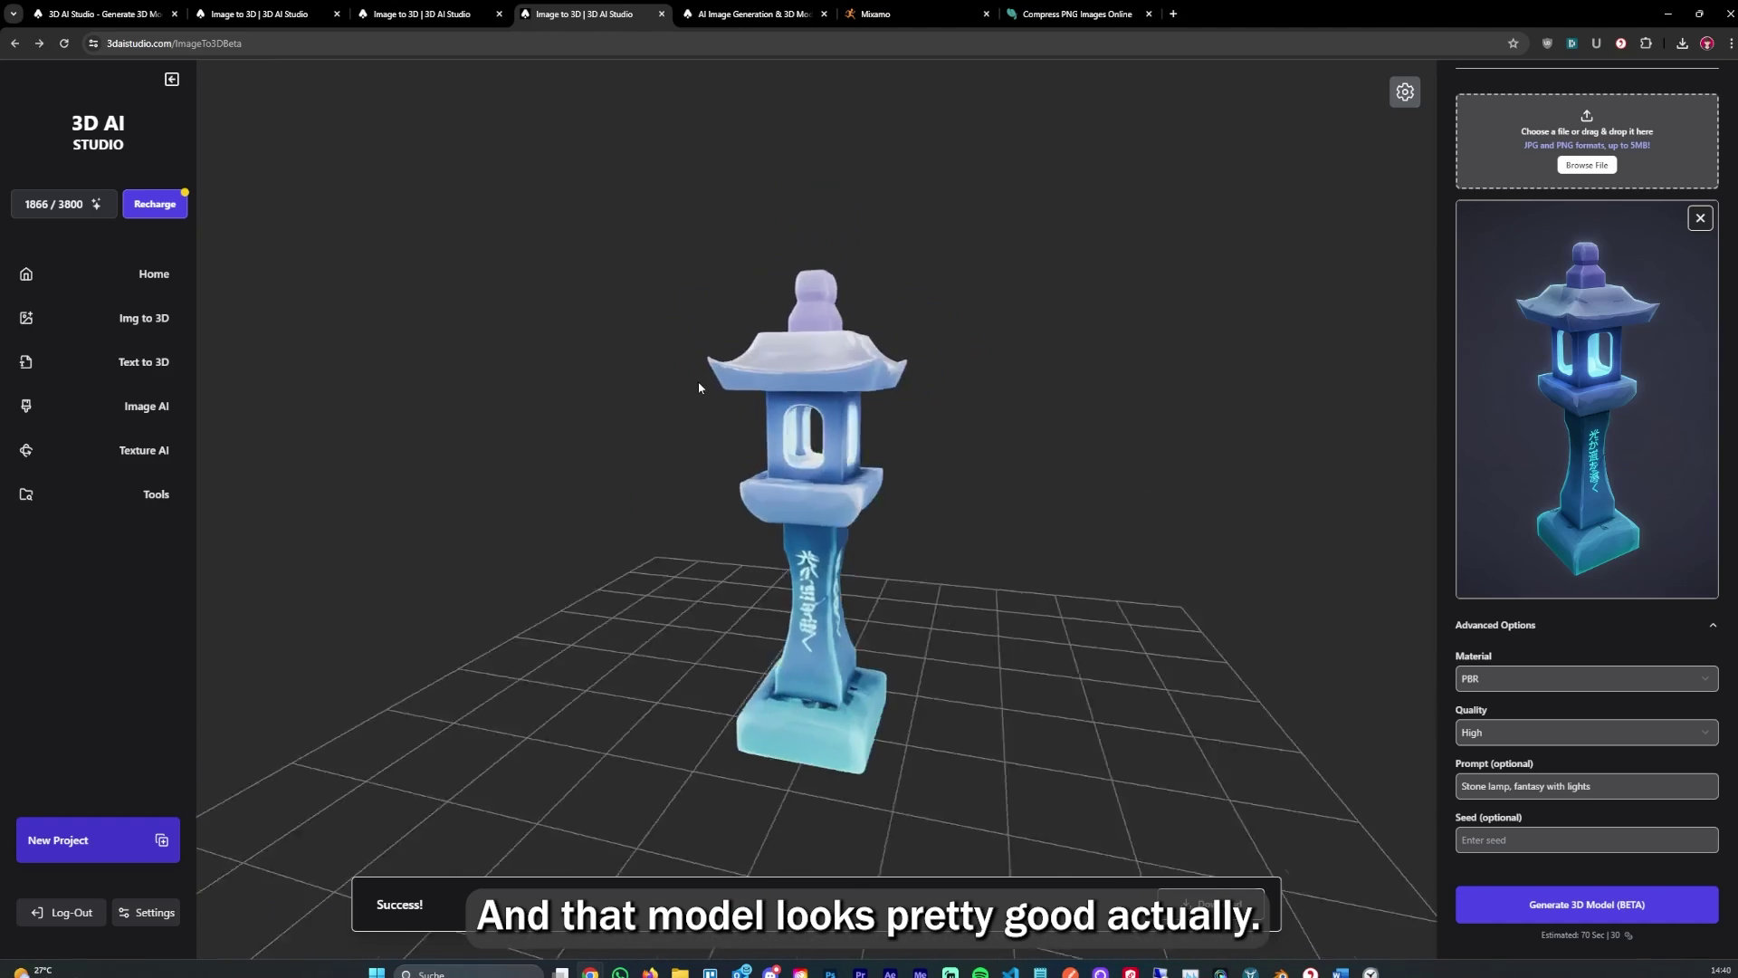
pyautogui.click(1219, 904)
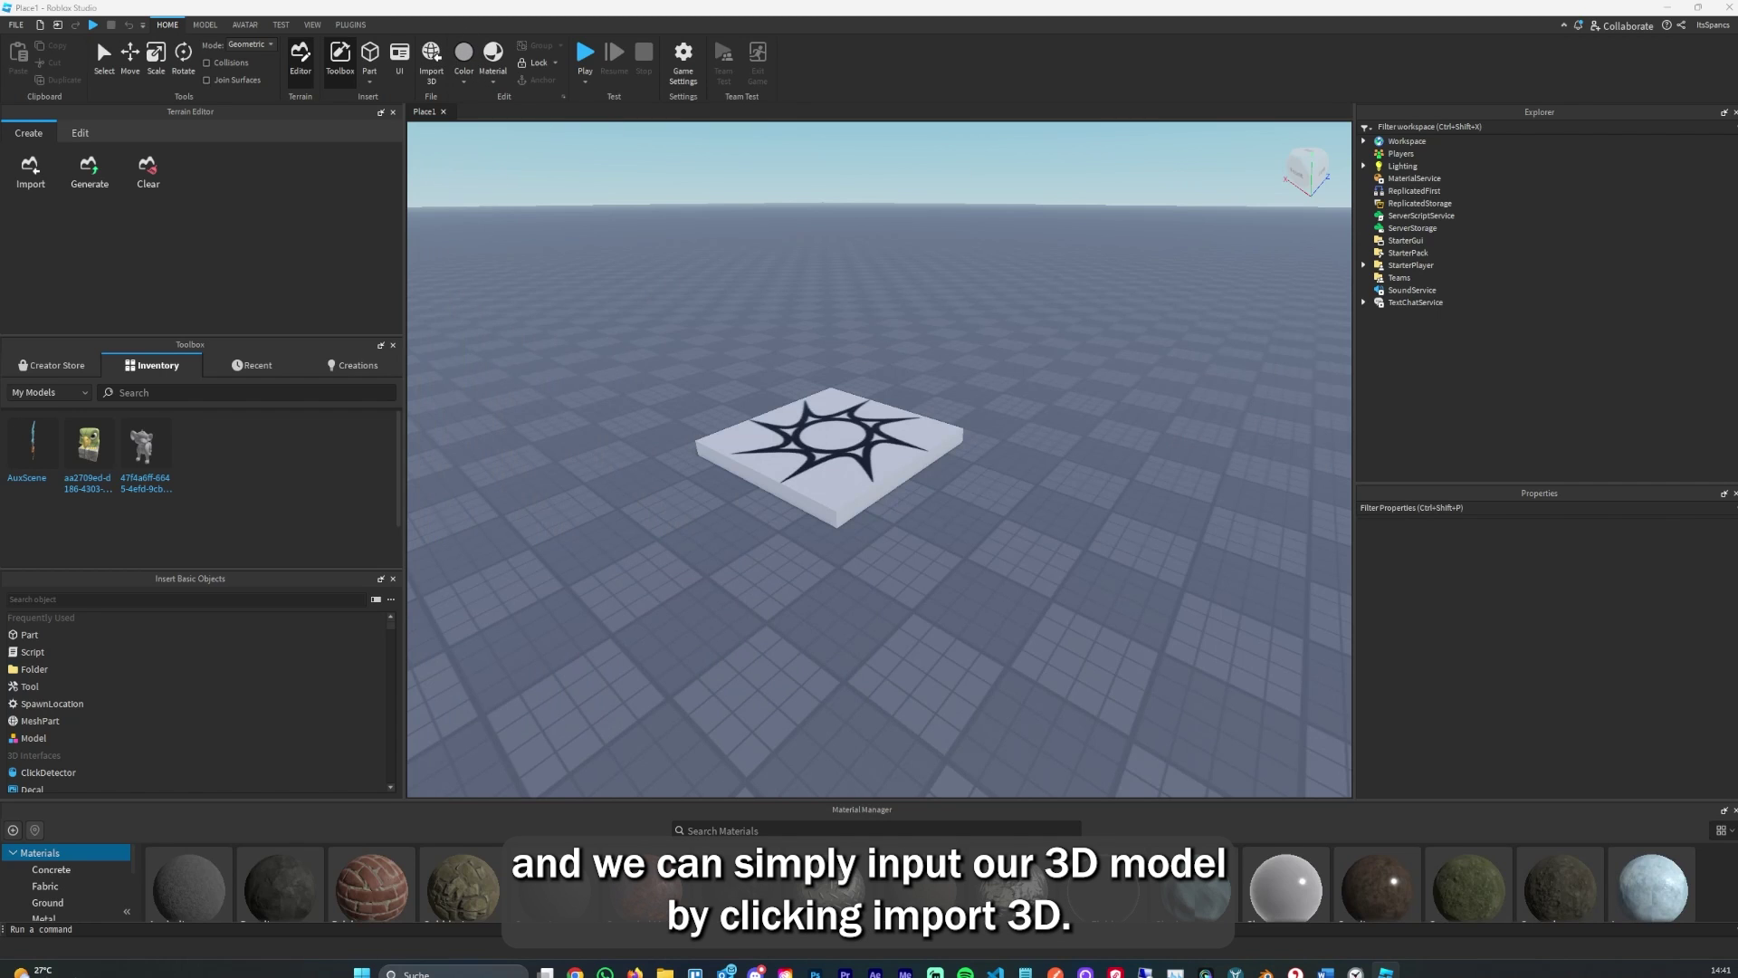
# - Import the lantern file model - 2024-07-18T144058.341.glb into the Roblox Studio place with default import settings and inspect it
pyautogui.click(431, 59)
pyautogui.click(793, 365)
pyautogui.click(1250, 697)
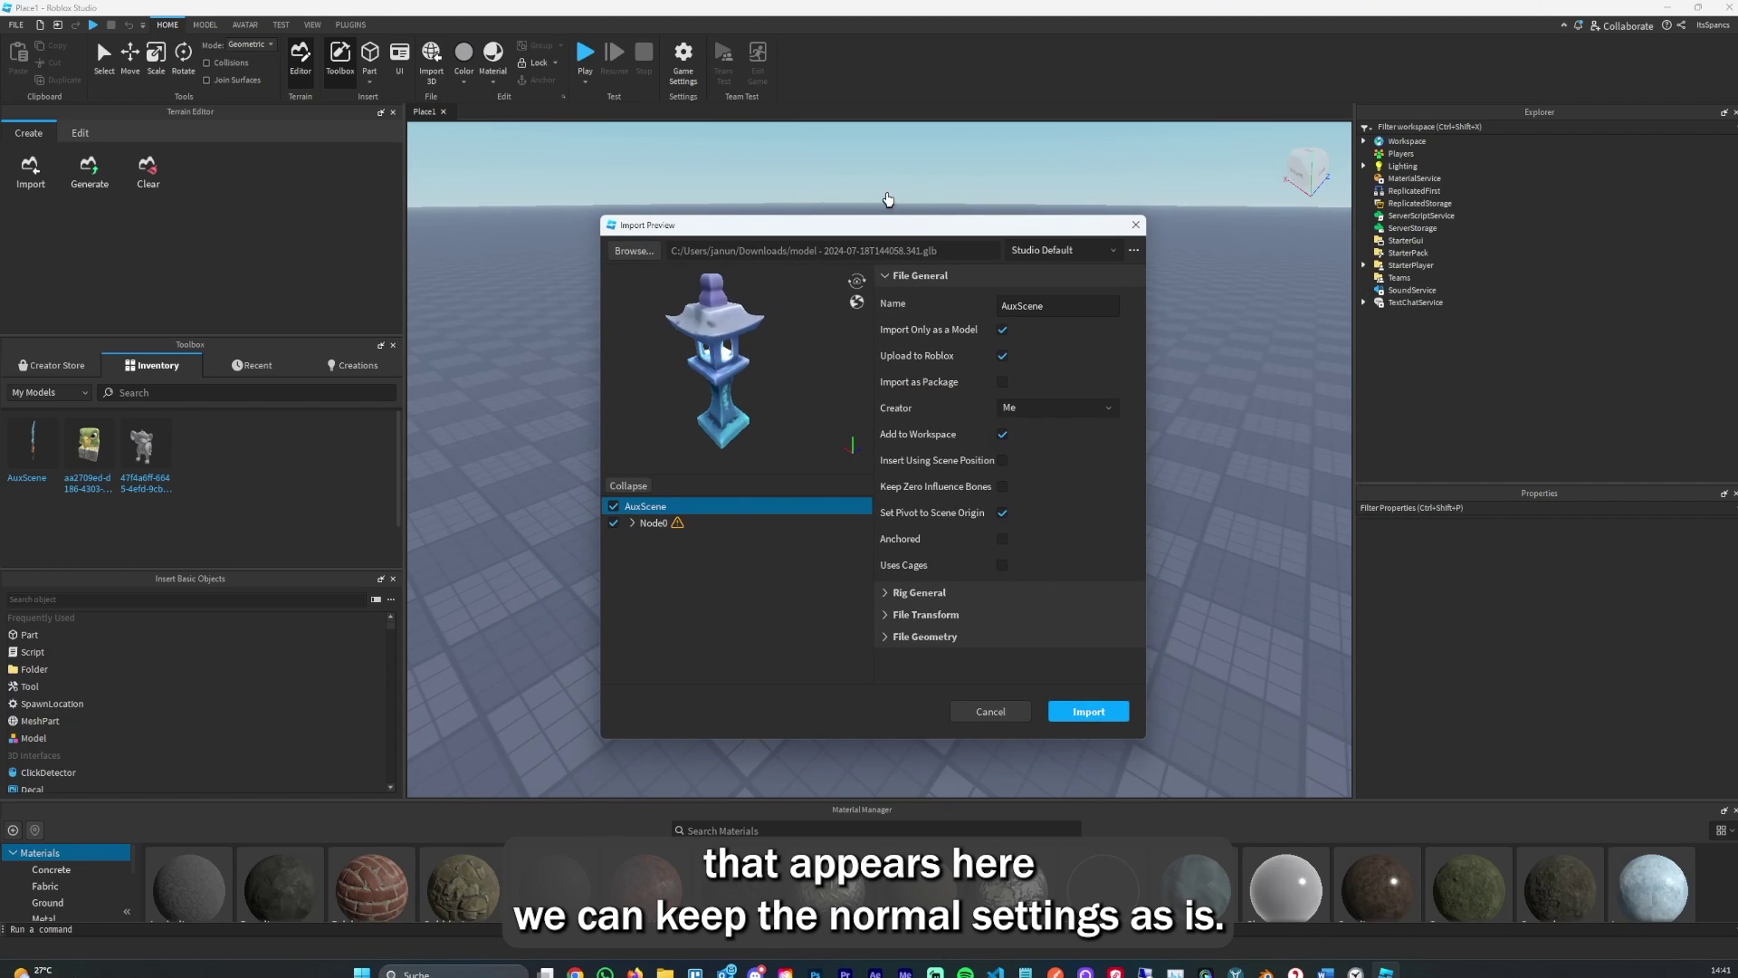
pyautogui.moveTo(882, 224); pyautogui.dragTo(785, 218)
pyautogui.click(1000, 709)
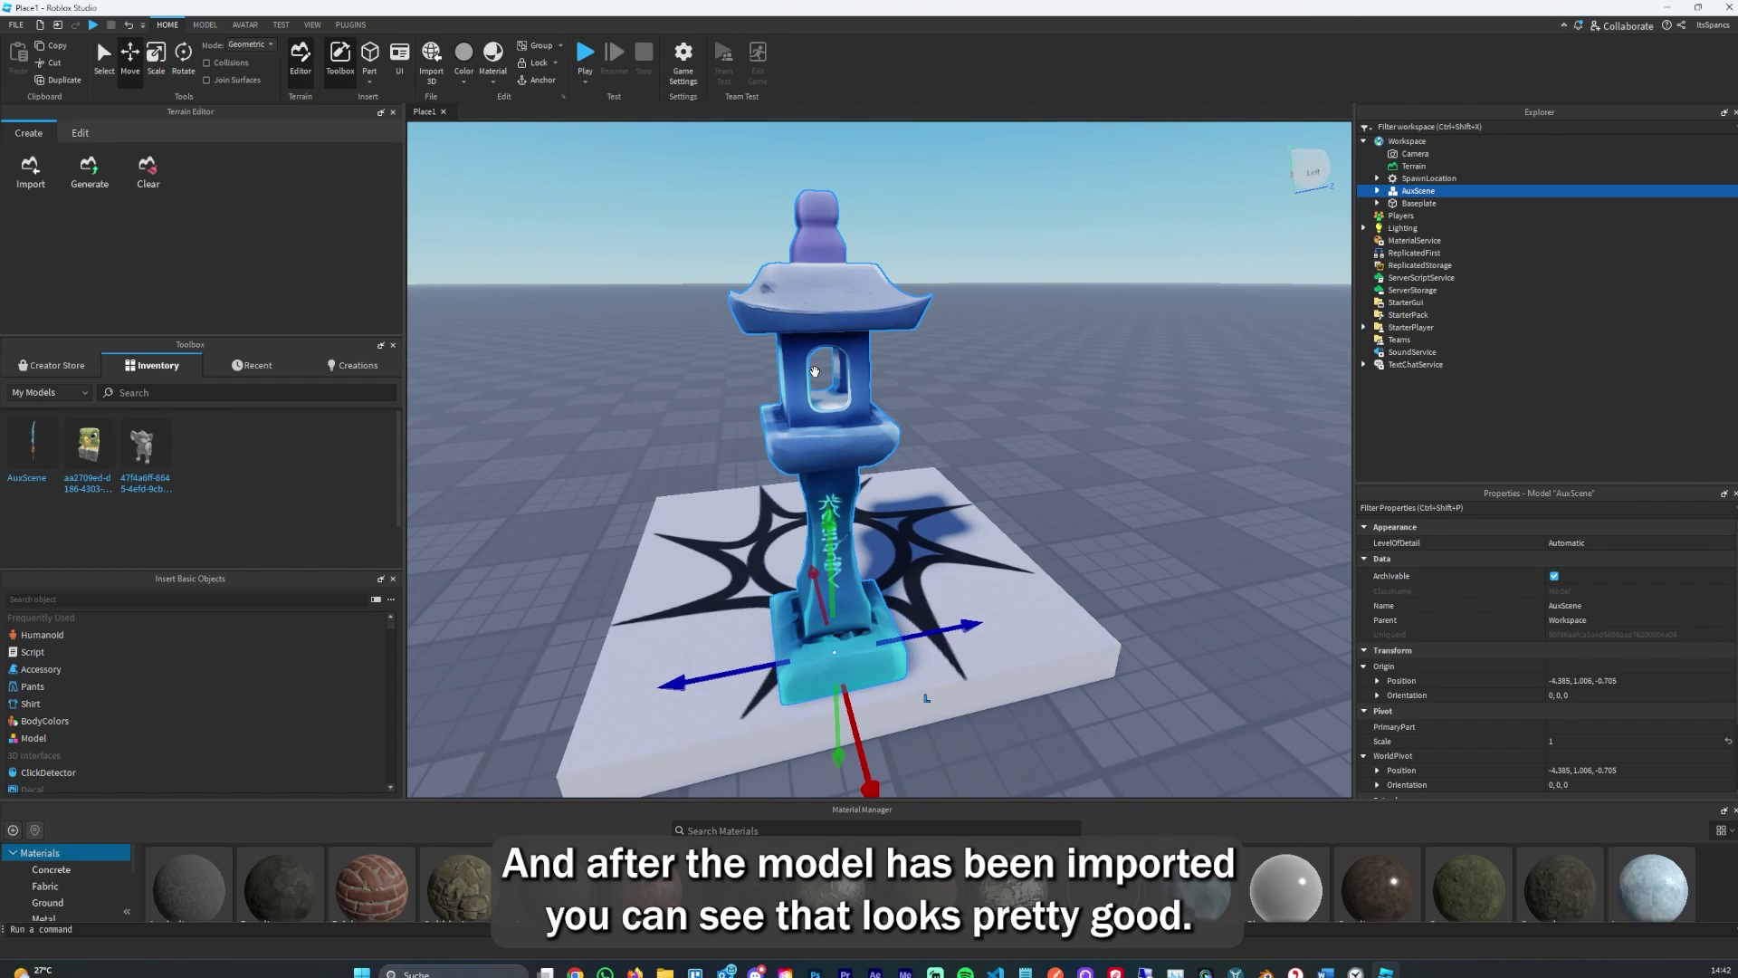
pyautogui.moveTo(813, 371); pyautogui.dragTo(867, 342, button='right')
pyautogui.scroll(-10, 834, 377)
pyautogui.scroll(8, 833, 377)
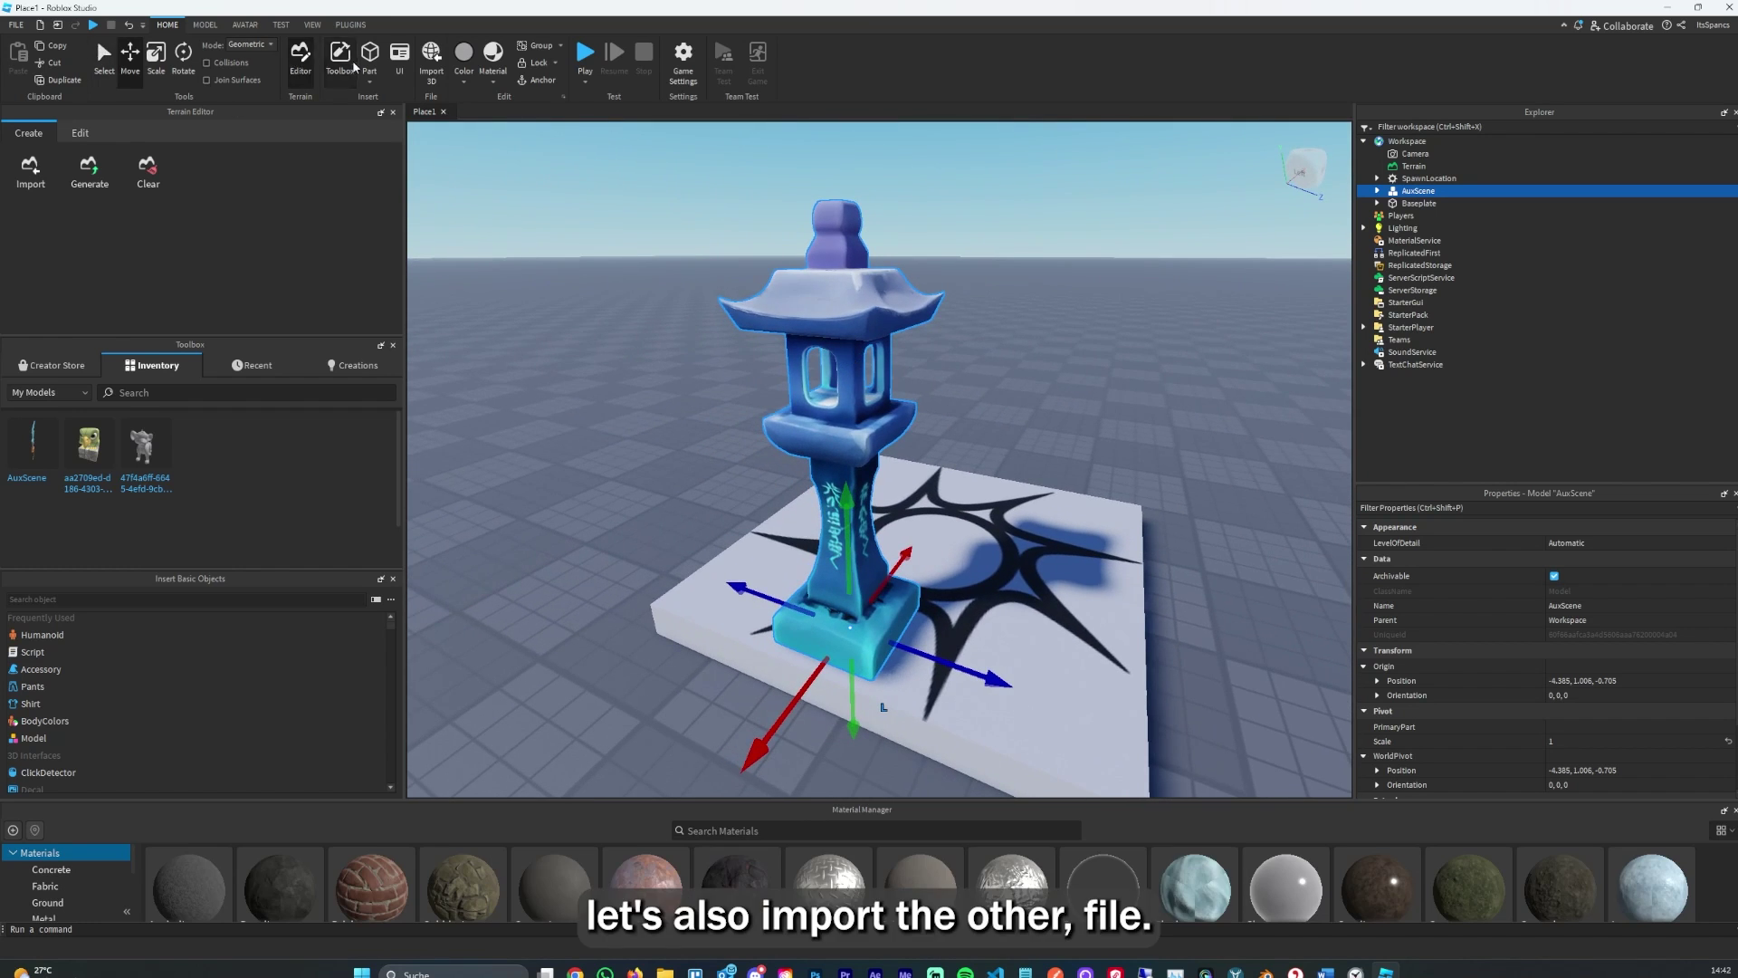
# - Import the hammer file model - 2024-07-18T143919.911.glb with default import settings and inspect the hammer from several sides
pyautogui.click(430, 60)
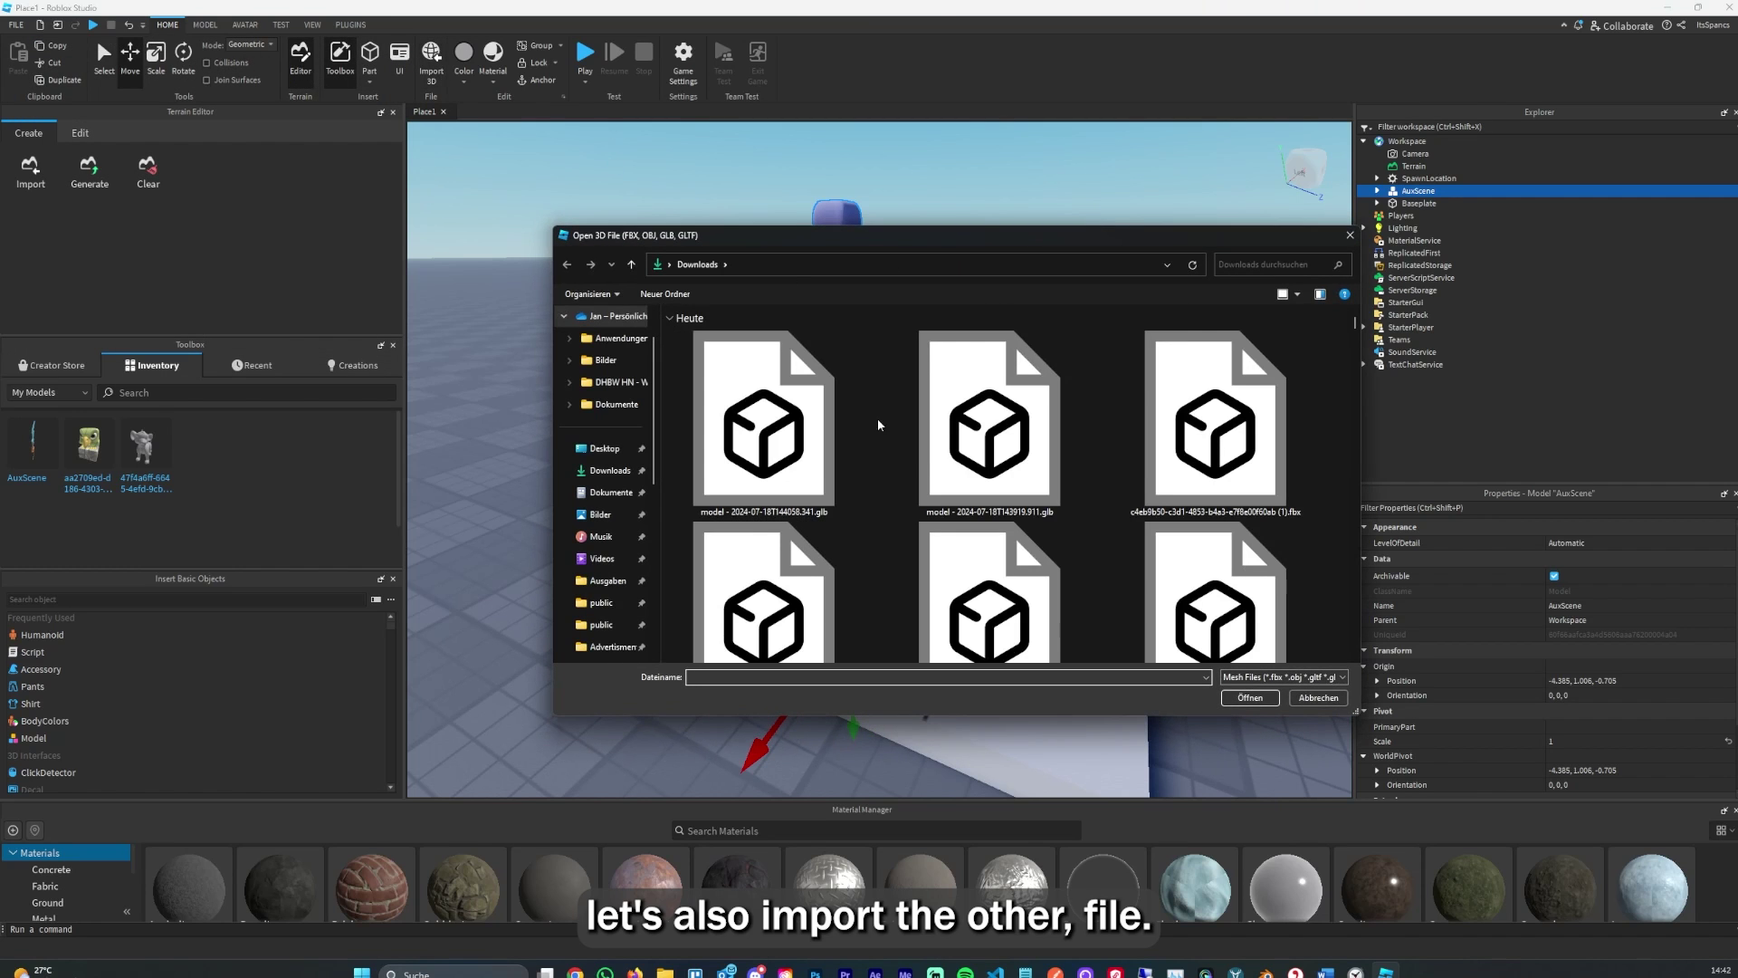
pyautogui.doubleClick(901, 399)
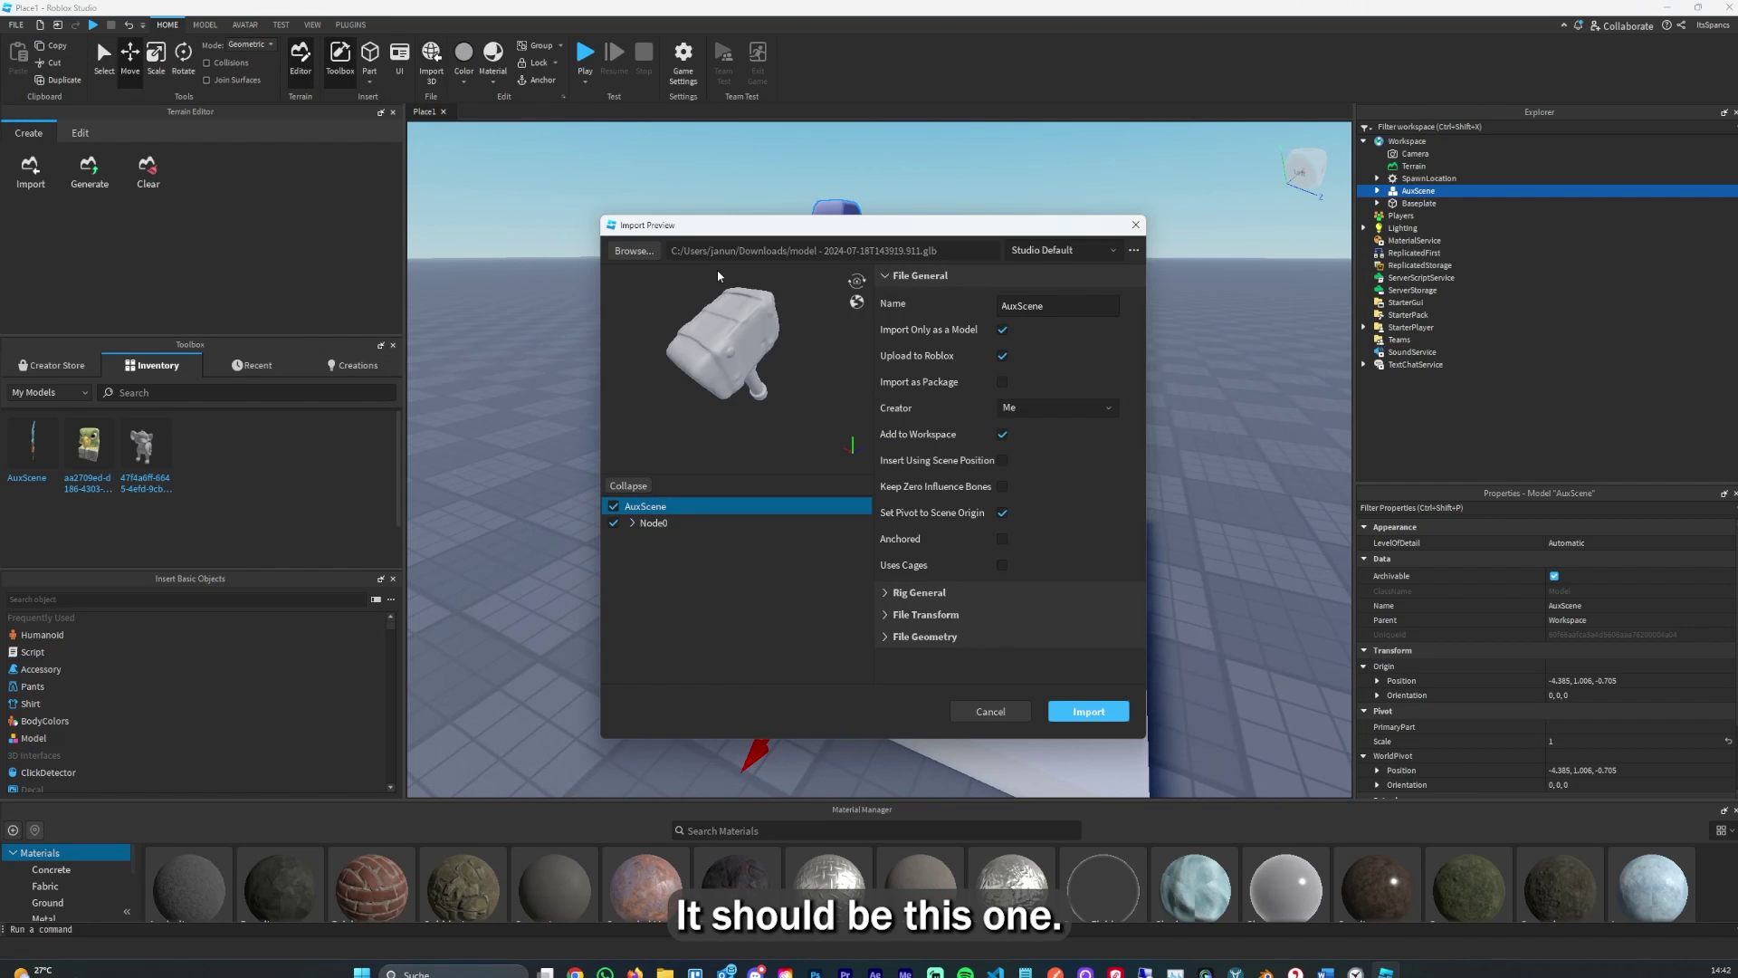
pyautogui.click(1087, 711)
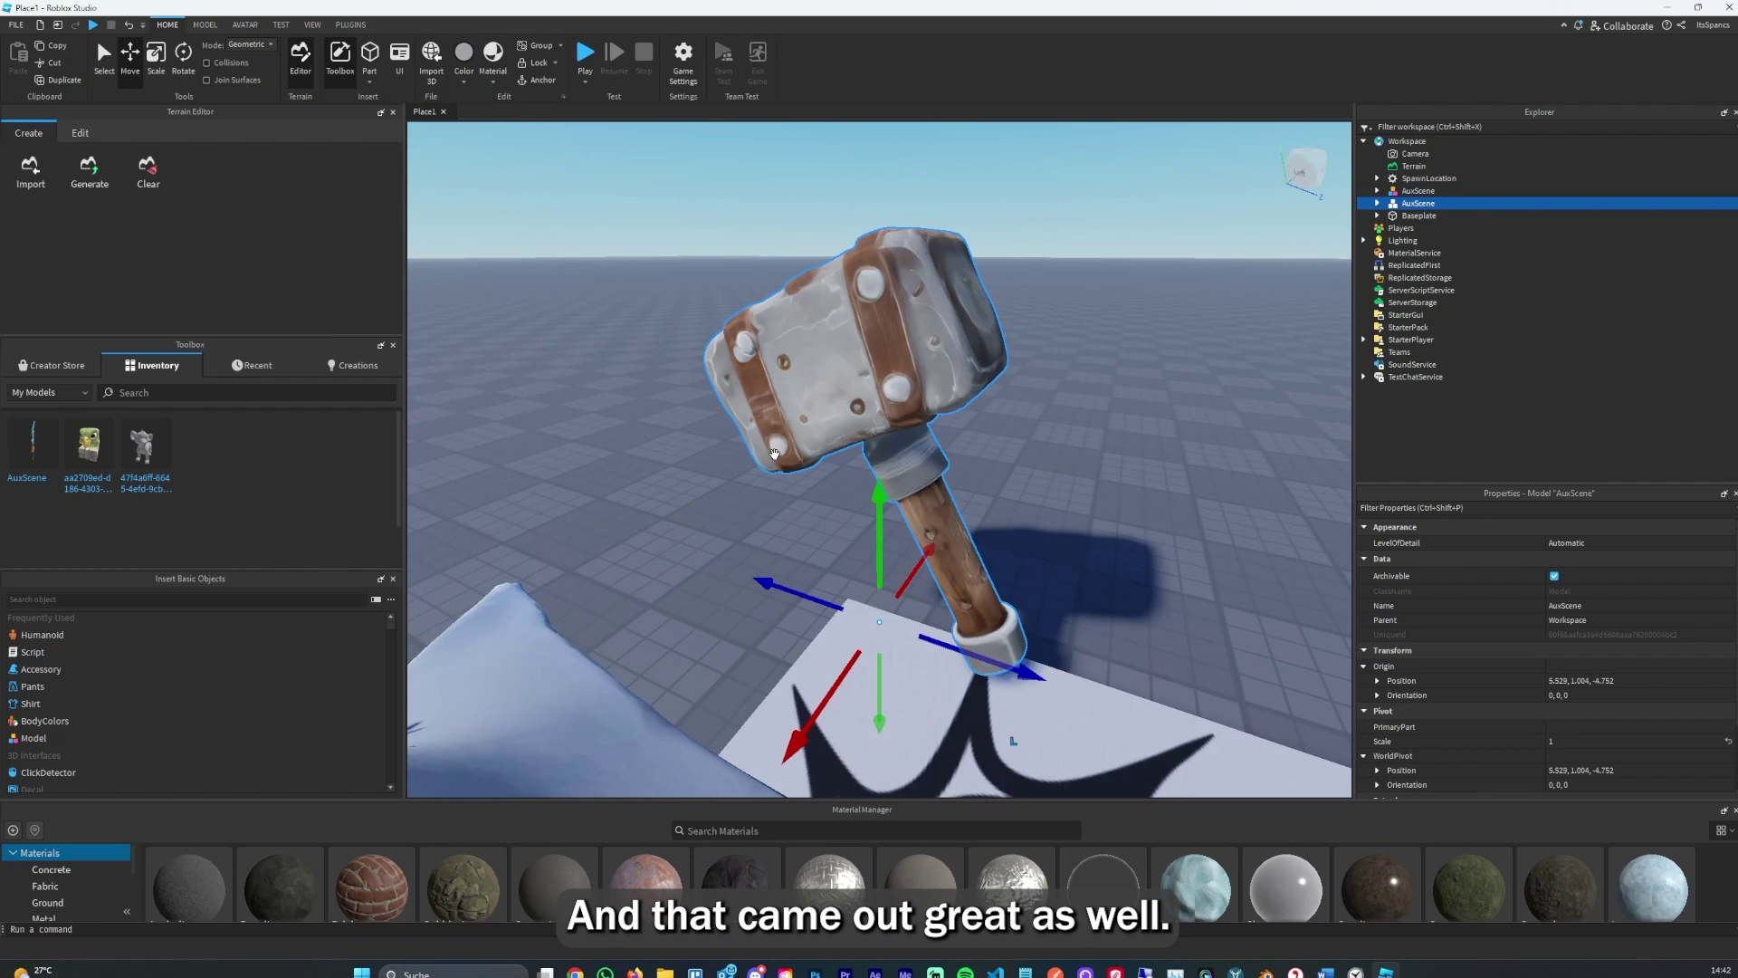
pyautogui.moveTo(776, 457); pyautogui.dragTo(779, 390)
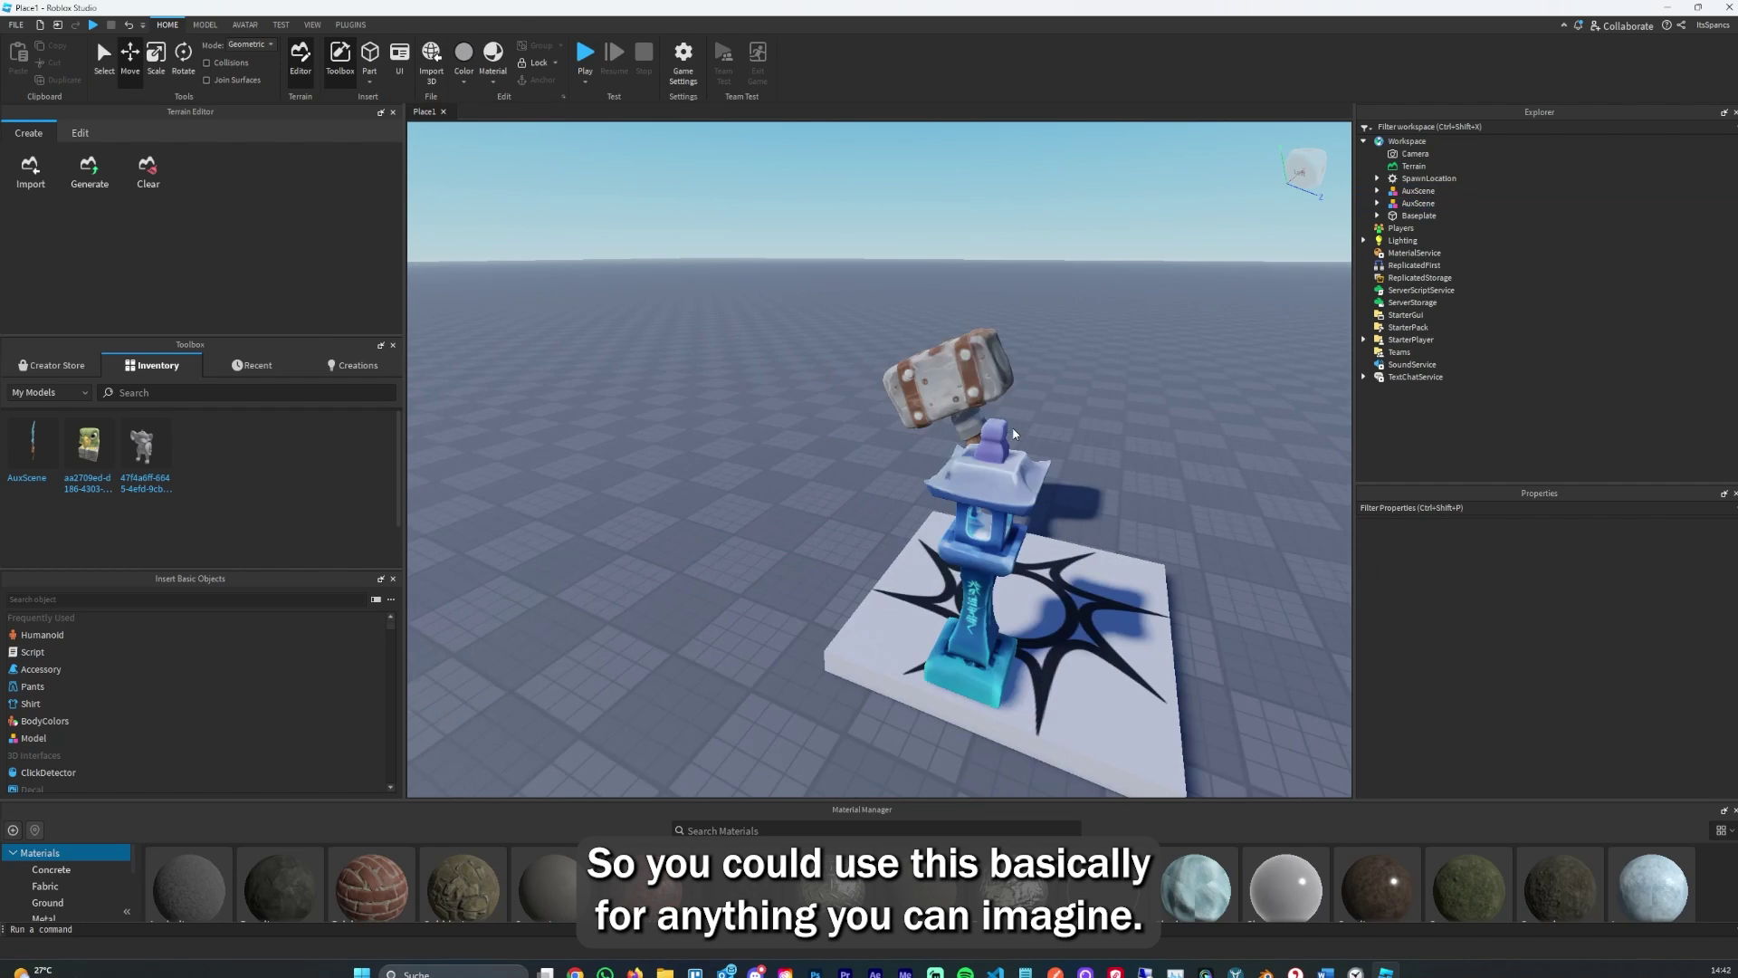
pyautogui.click(1012, 433)
pyautogui.press('f')
pyautogui.moveTo(1012, 433); pyautogui.dragTo(804, 368, button='right')
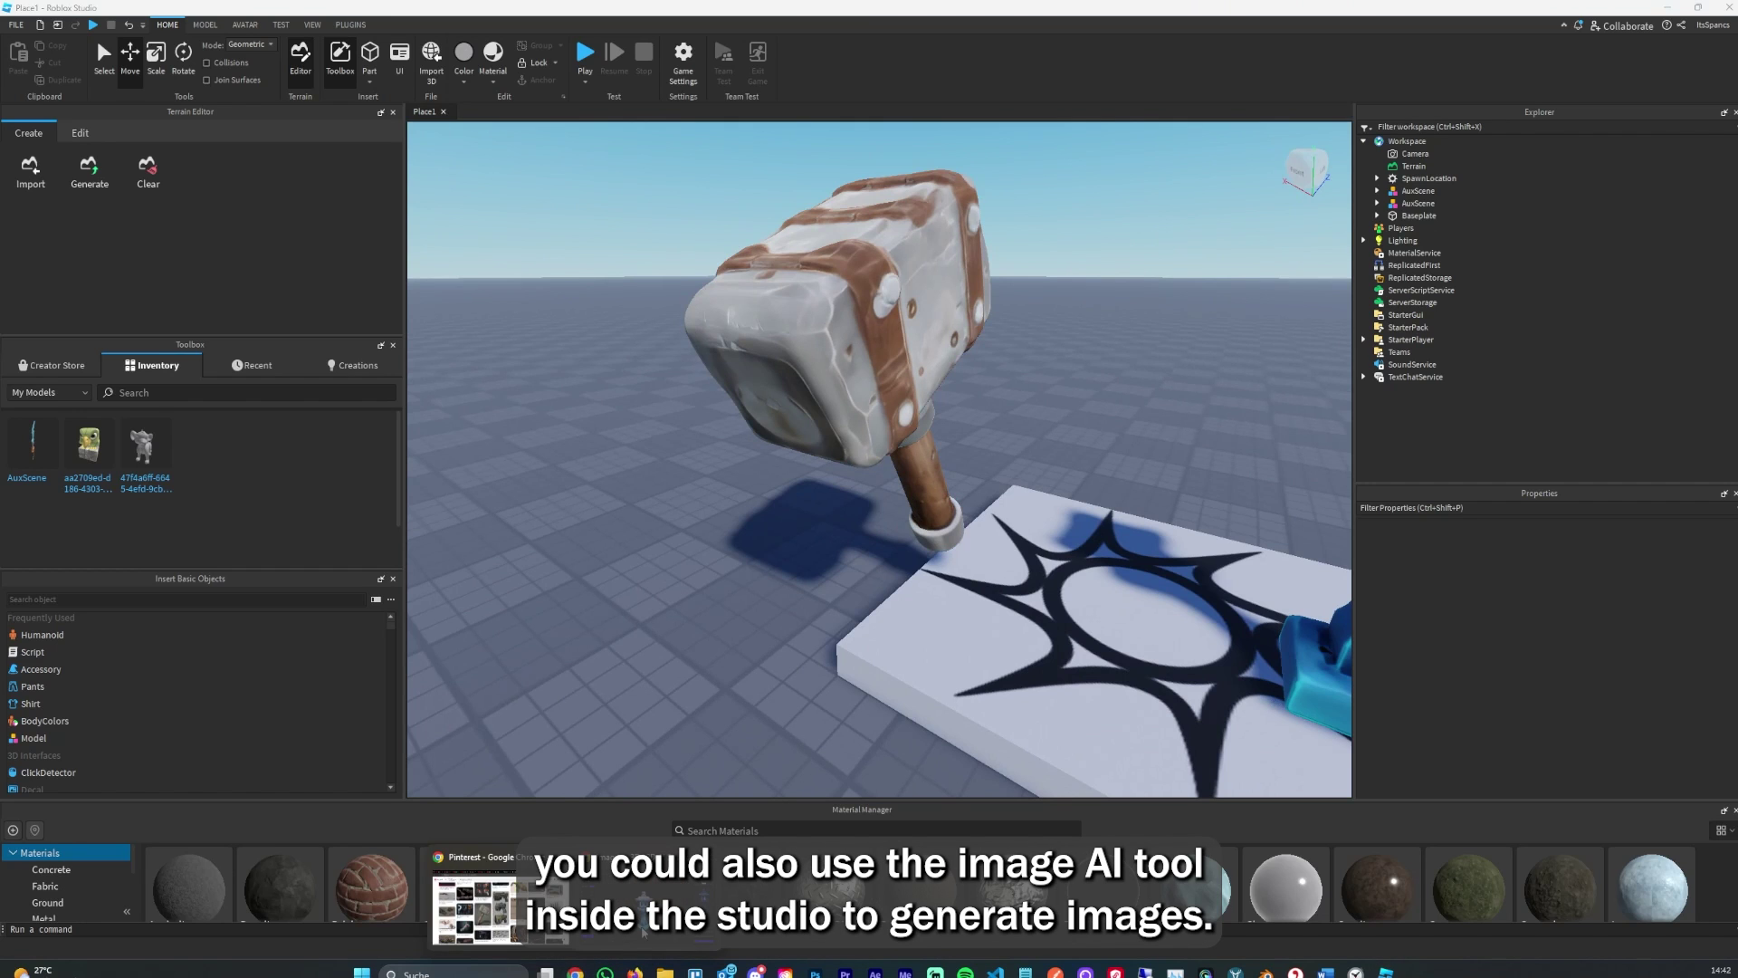
# - Switch to the browser and bring up the AI image generation page of 3D AI Studio
pyautogui.click(473, 901)
pyautogui.click(425, 14)
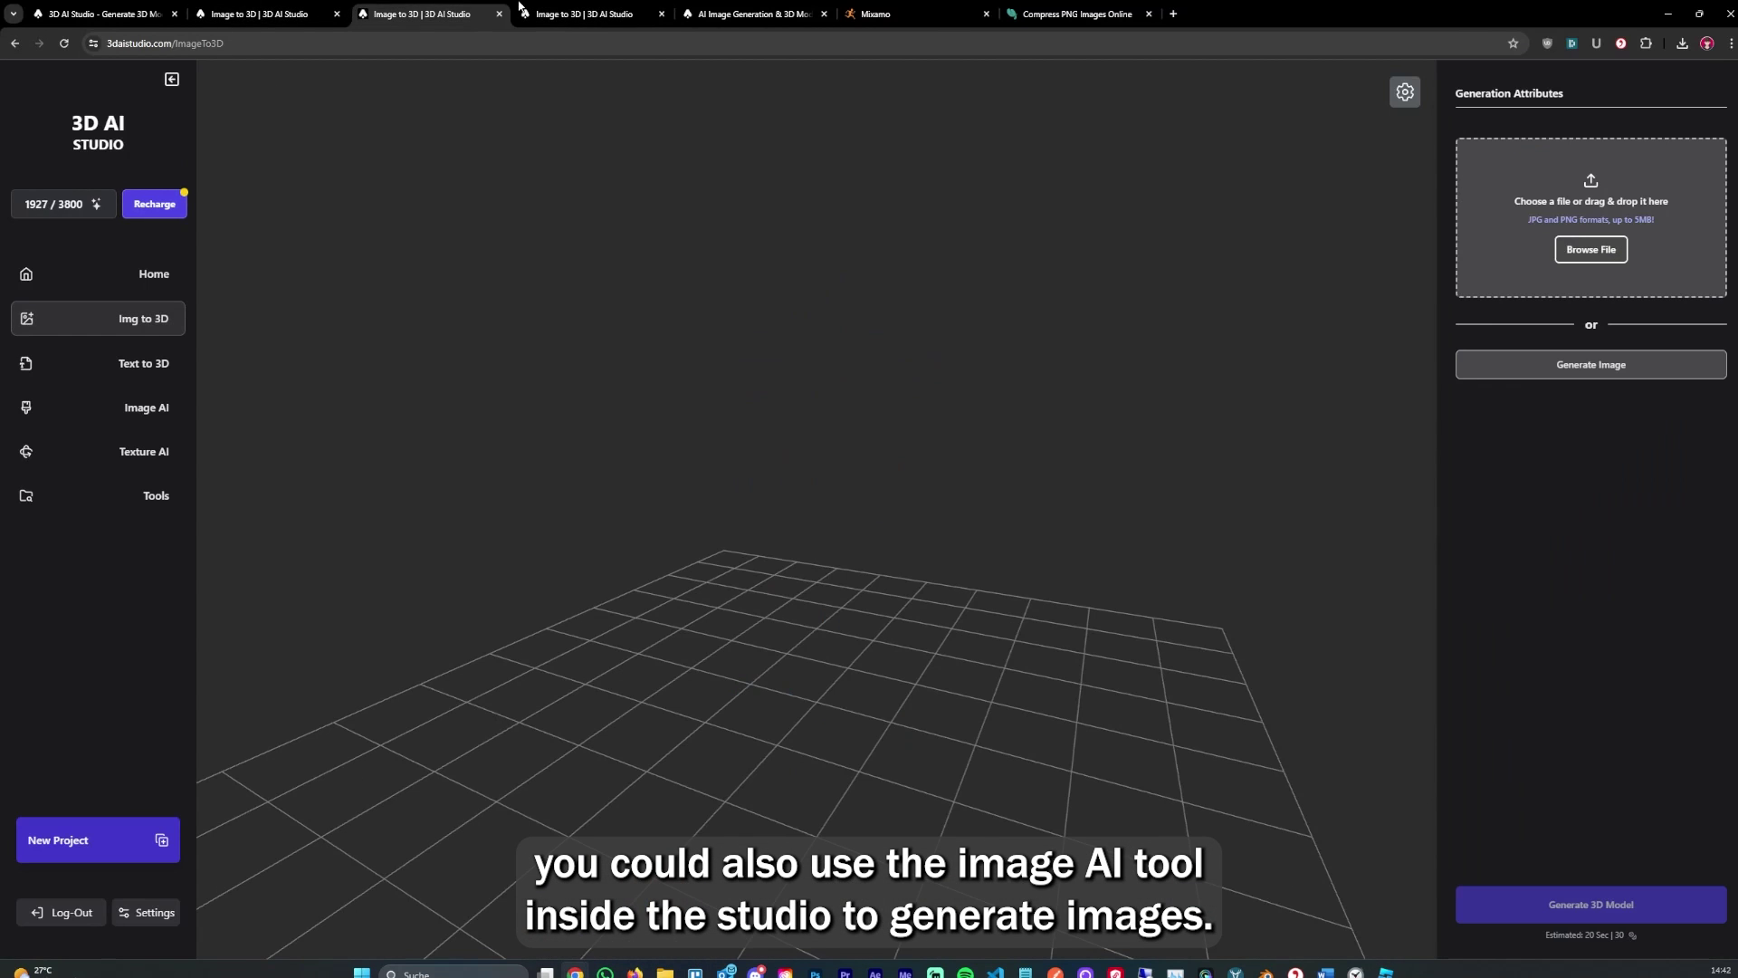
pyautogui.click(752, 14)
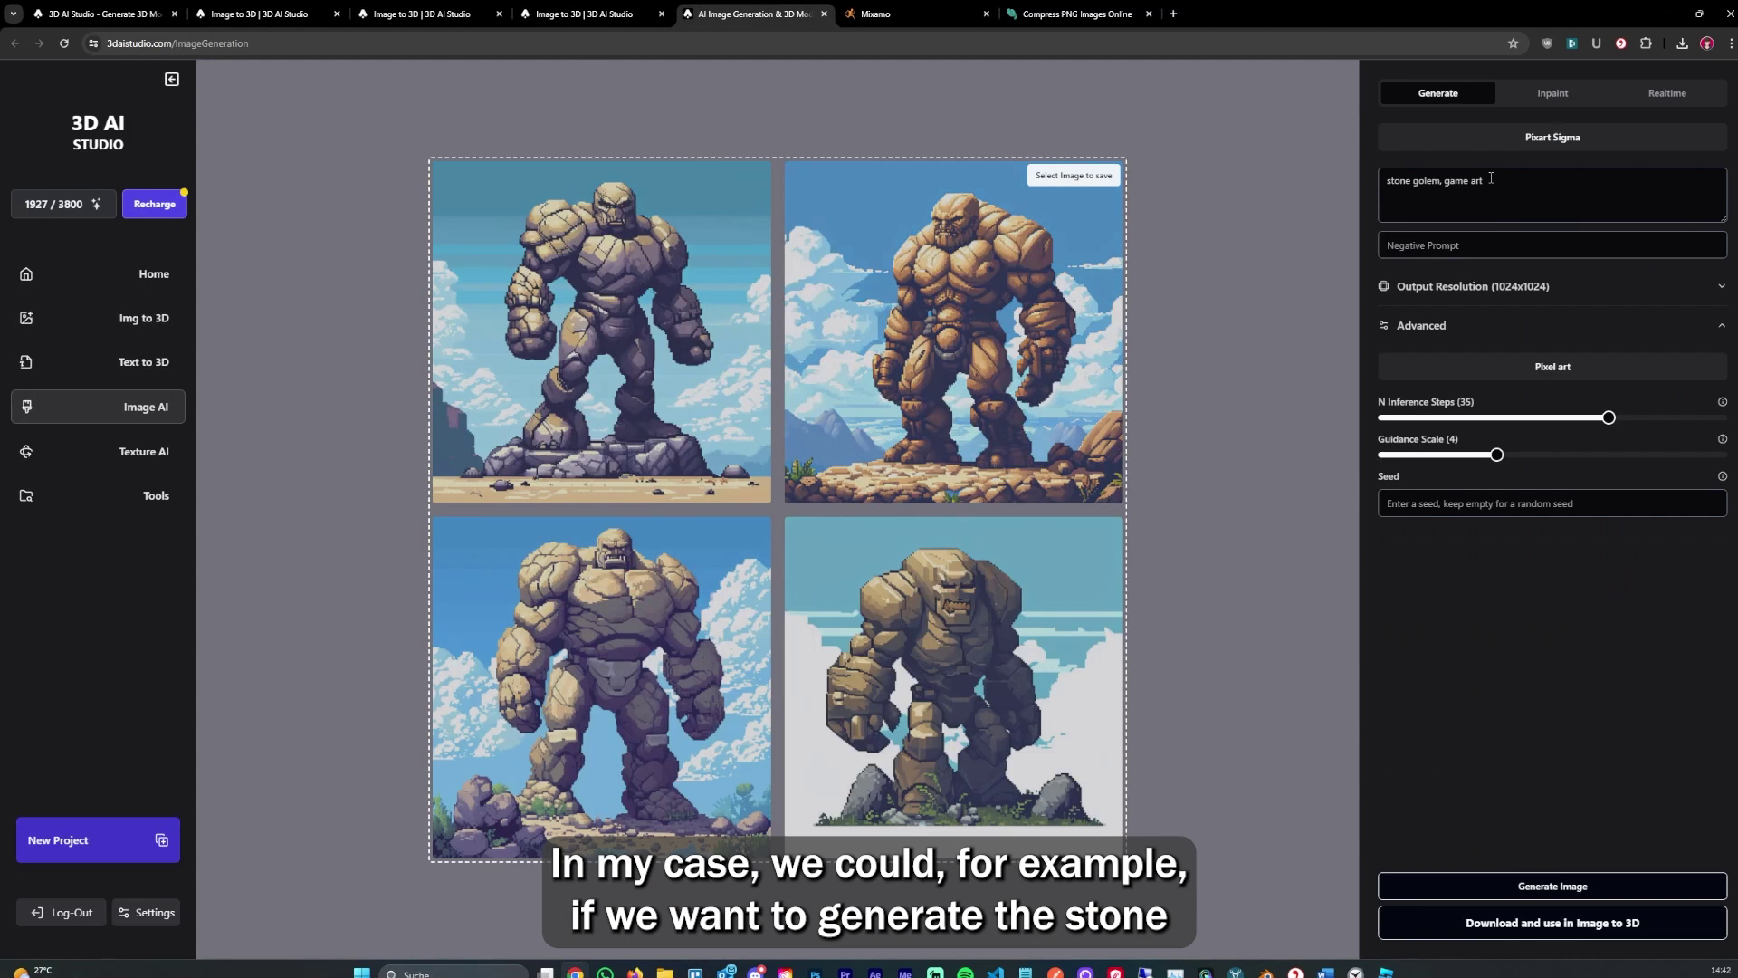
# - Review the image generation models and the styles on offer without changing the selection
pyautogui.tripleClick(1490, 196)
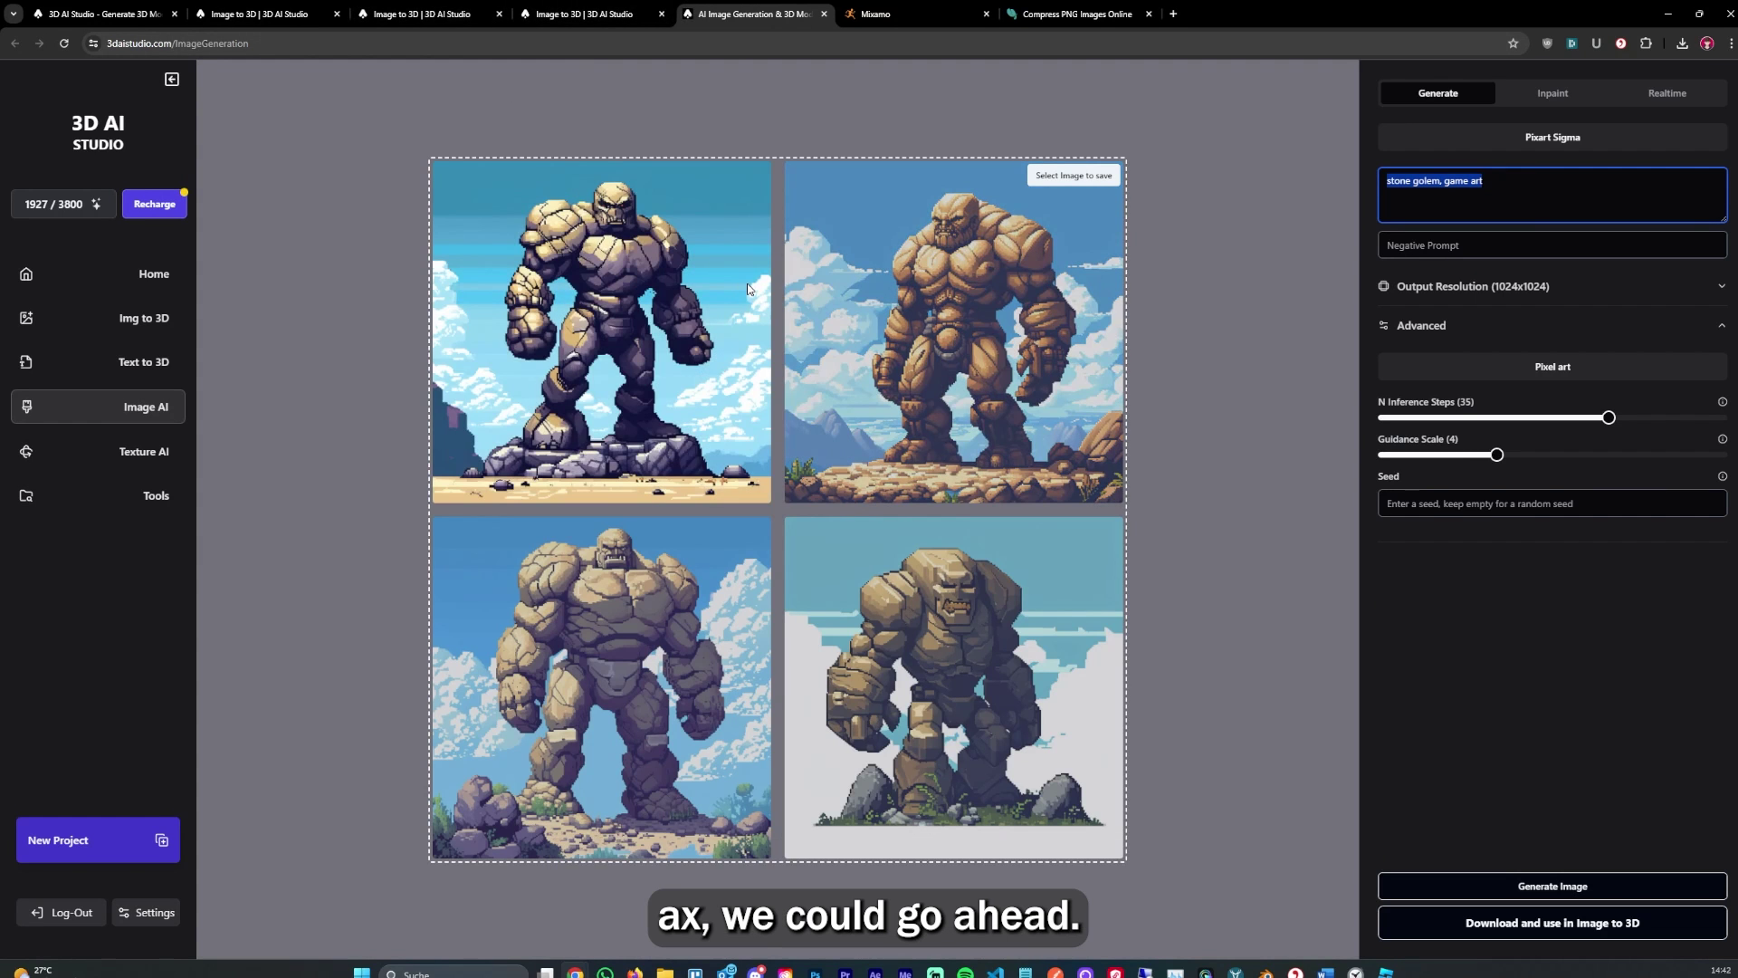
pyautogui.click(1548, 157)
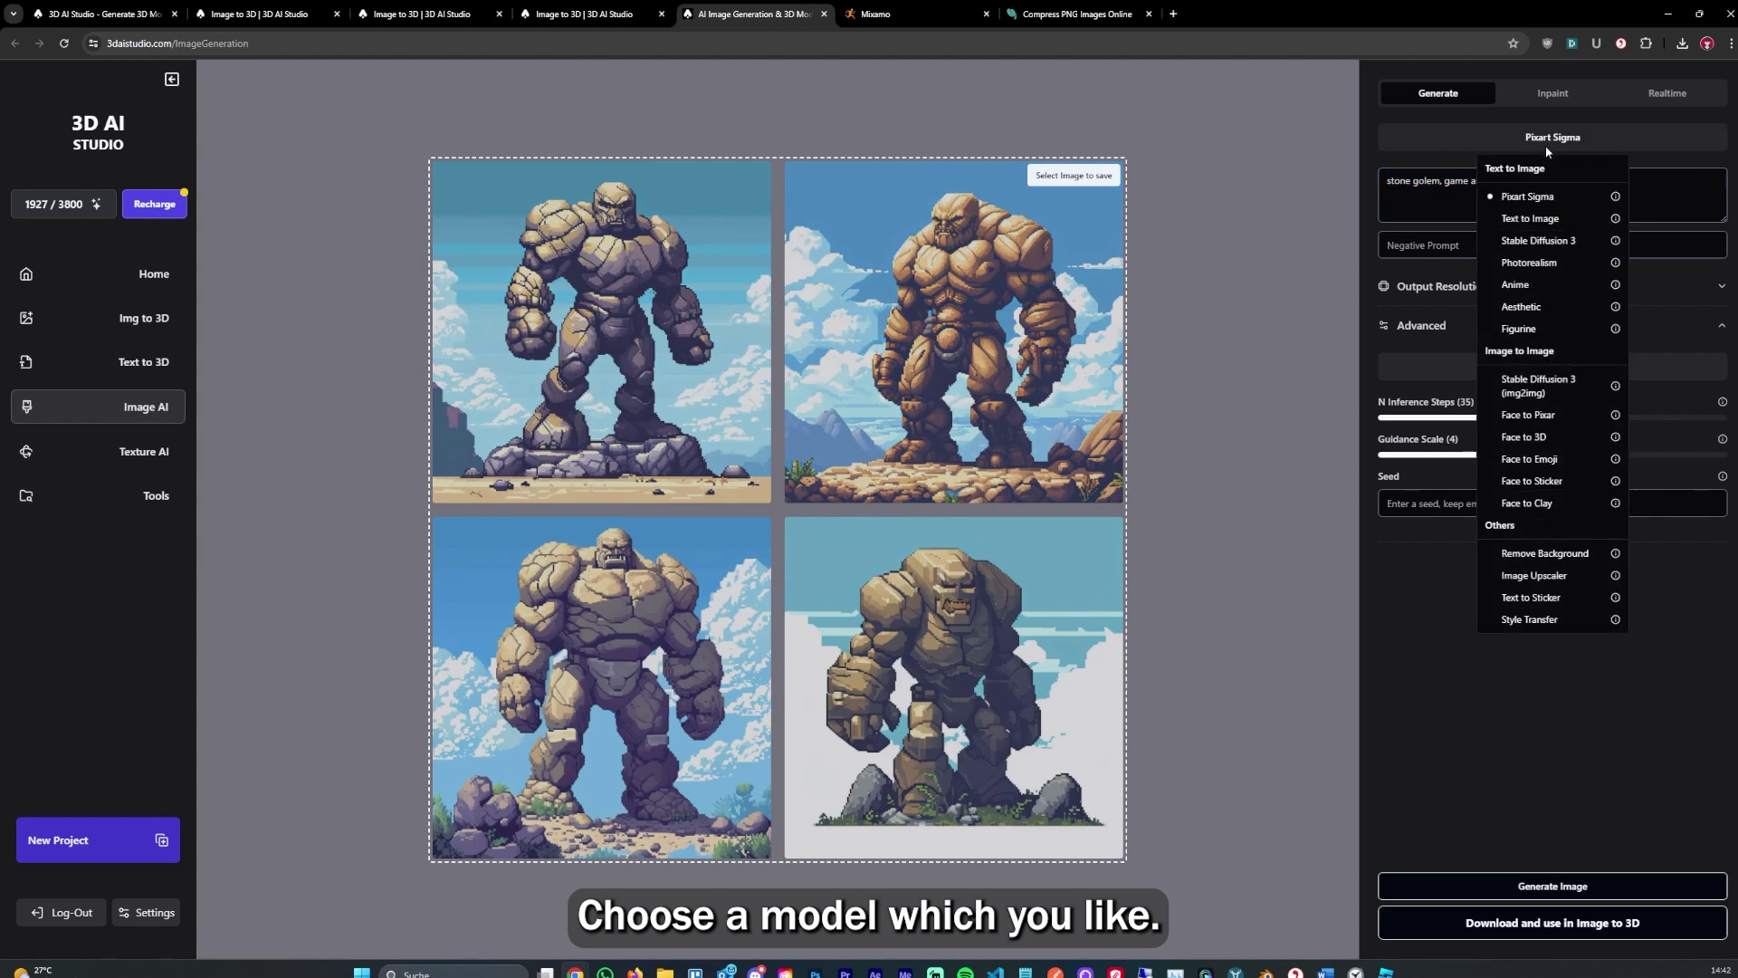
pyautogui.click(1508, 371)
pyautogui.click(1511, 373)
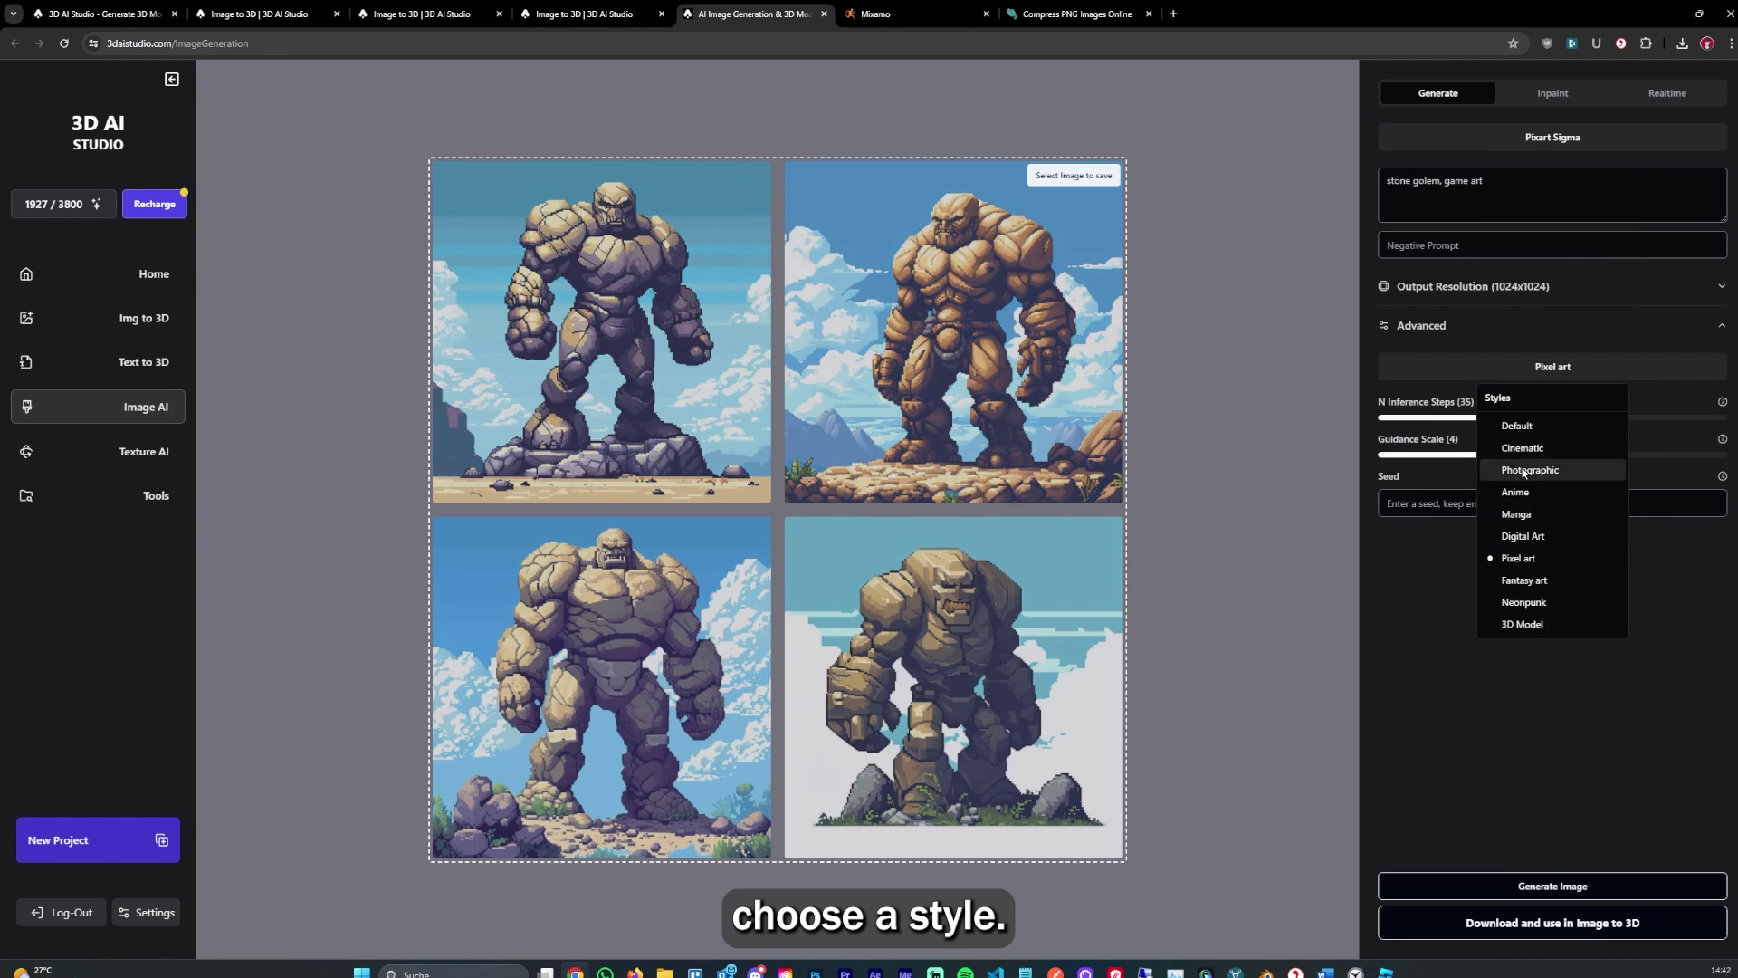
pyautogui.click(1448, 559)
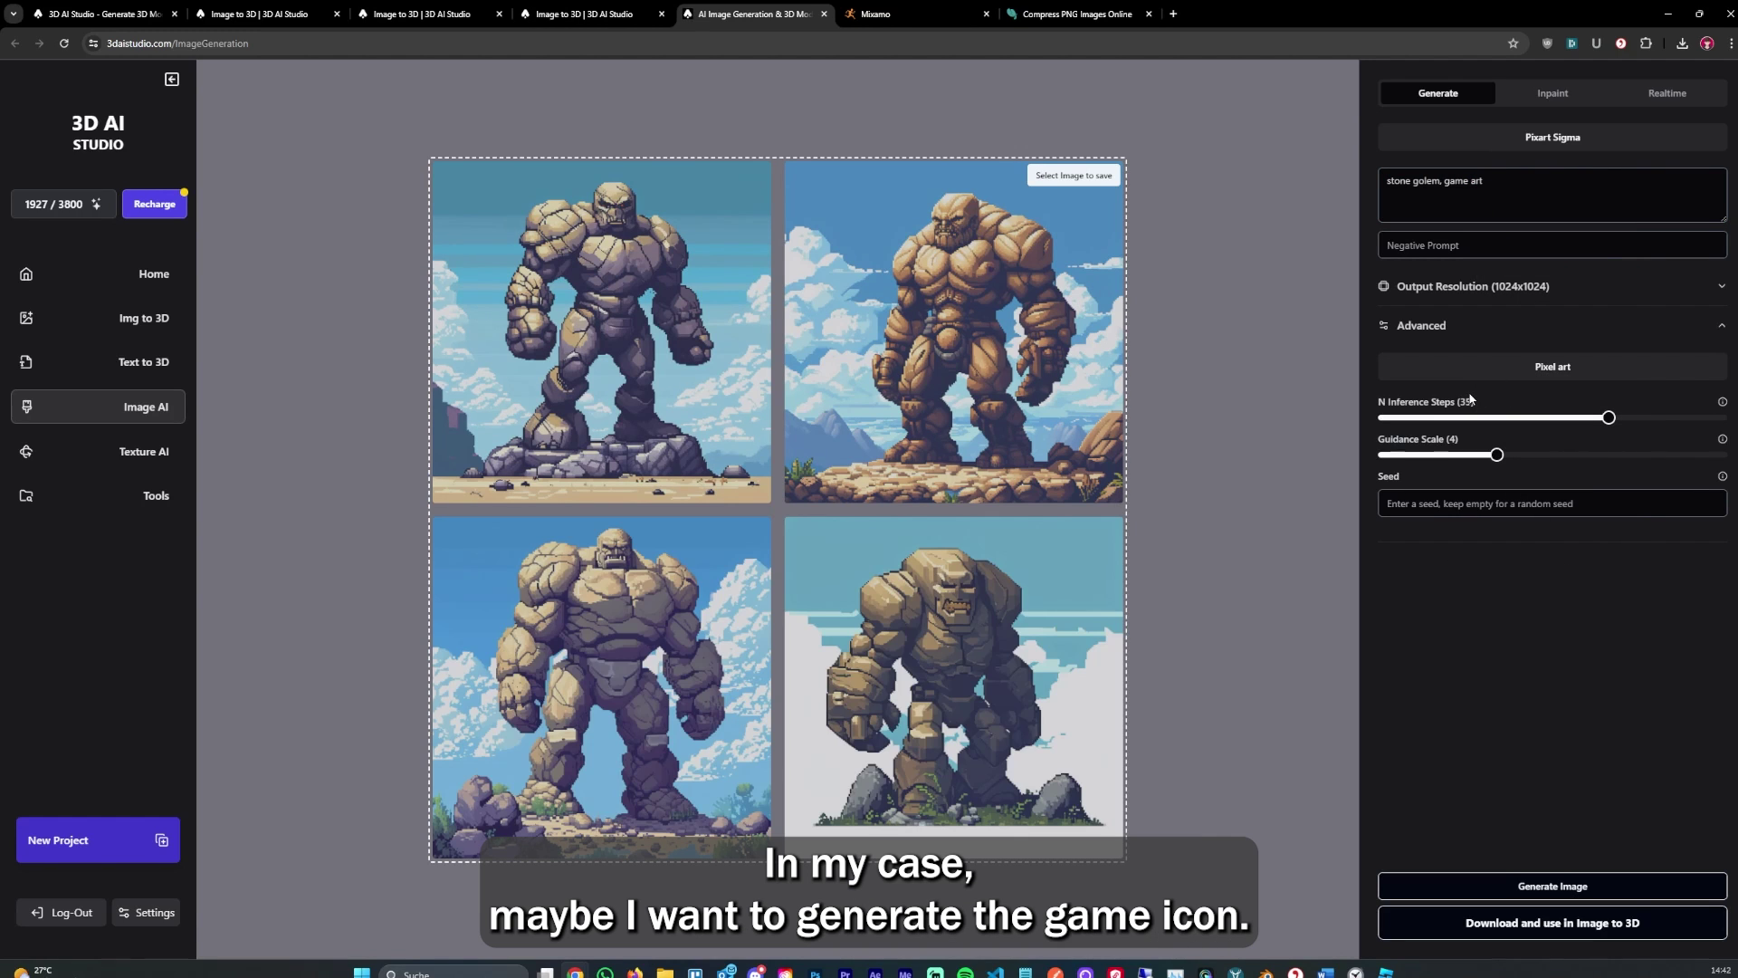
# - Replace the image prompt with "Stone hammer, game asset, game icon" and generate the images
pyautogui.click(1449, 185)
pyautogui.hotkey('ctrl', 'a')
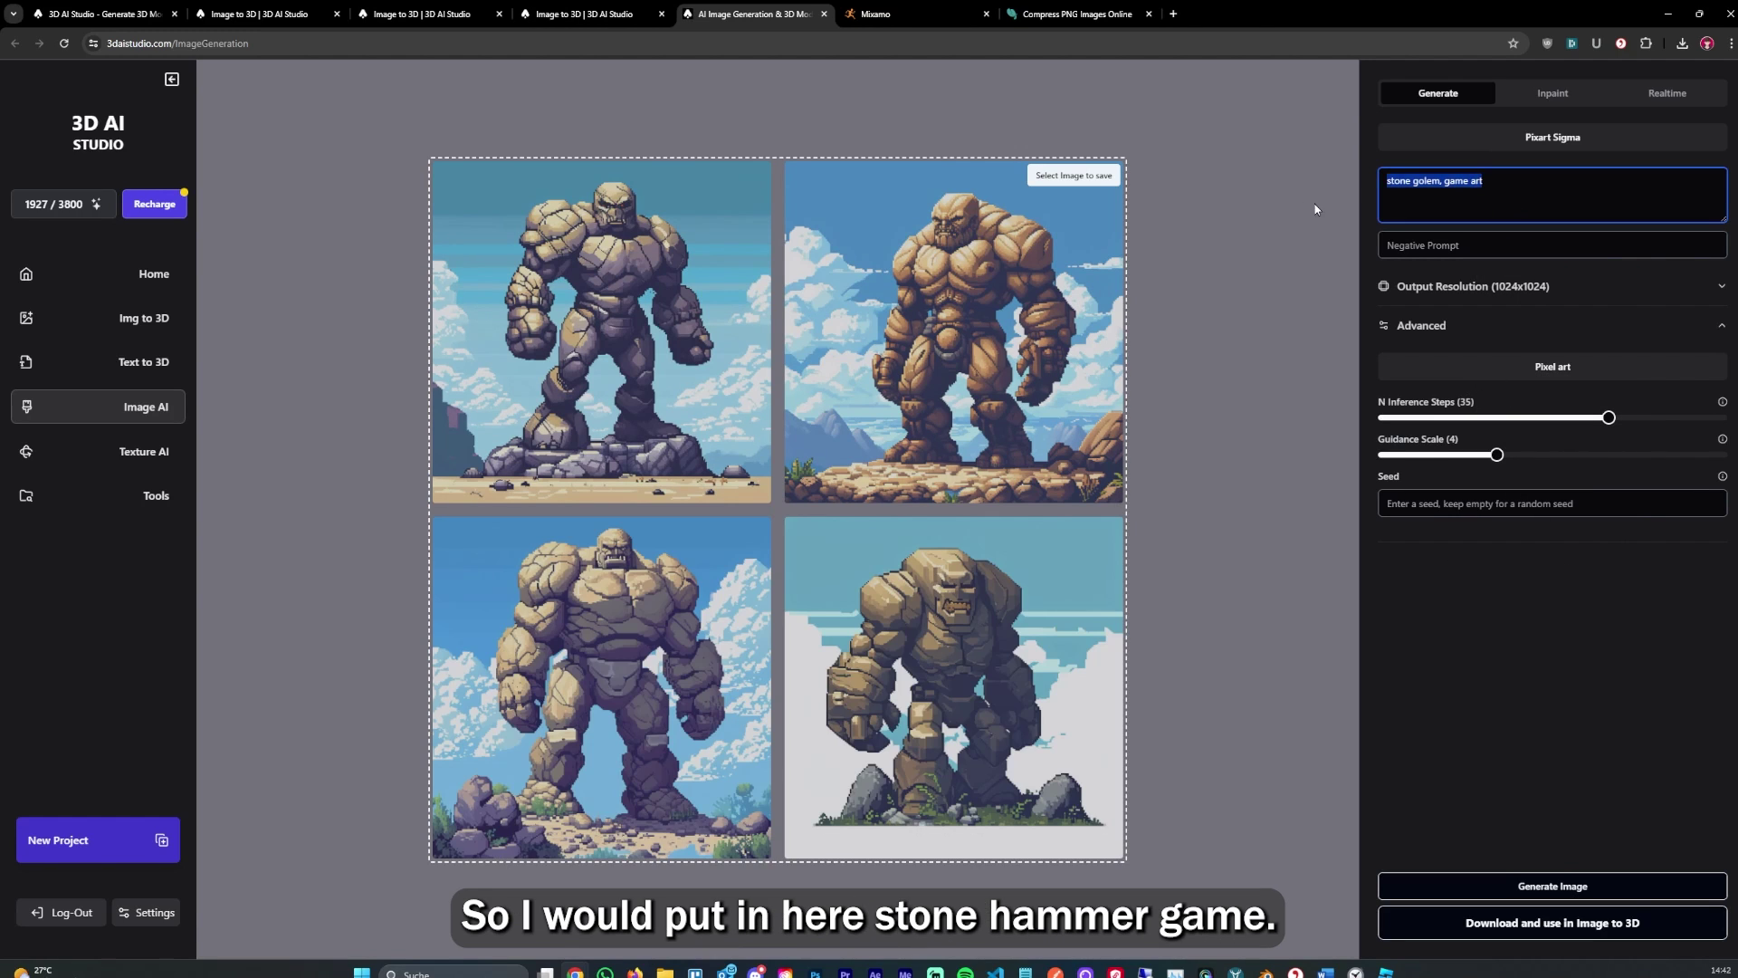
pyautogui.write('Stone hammer, game ')
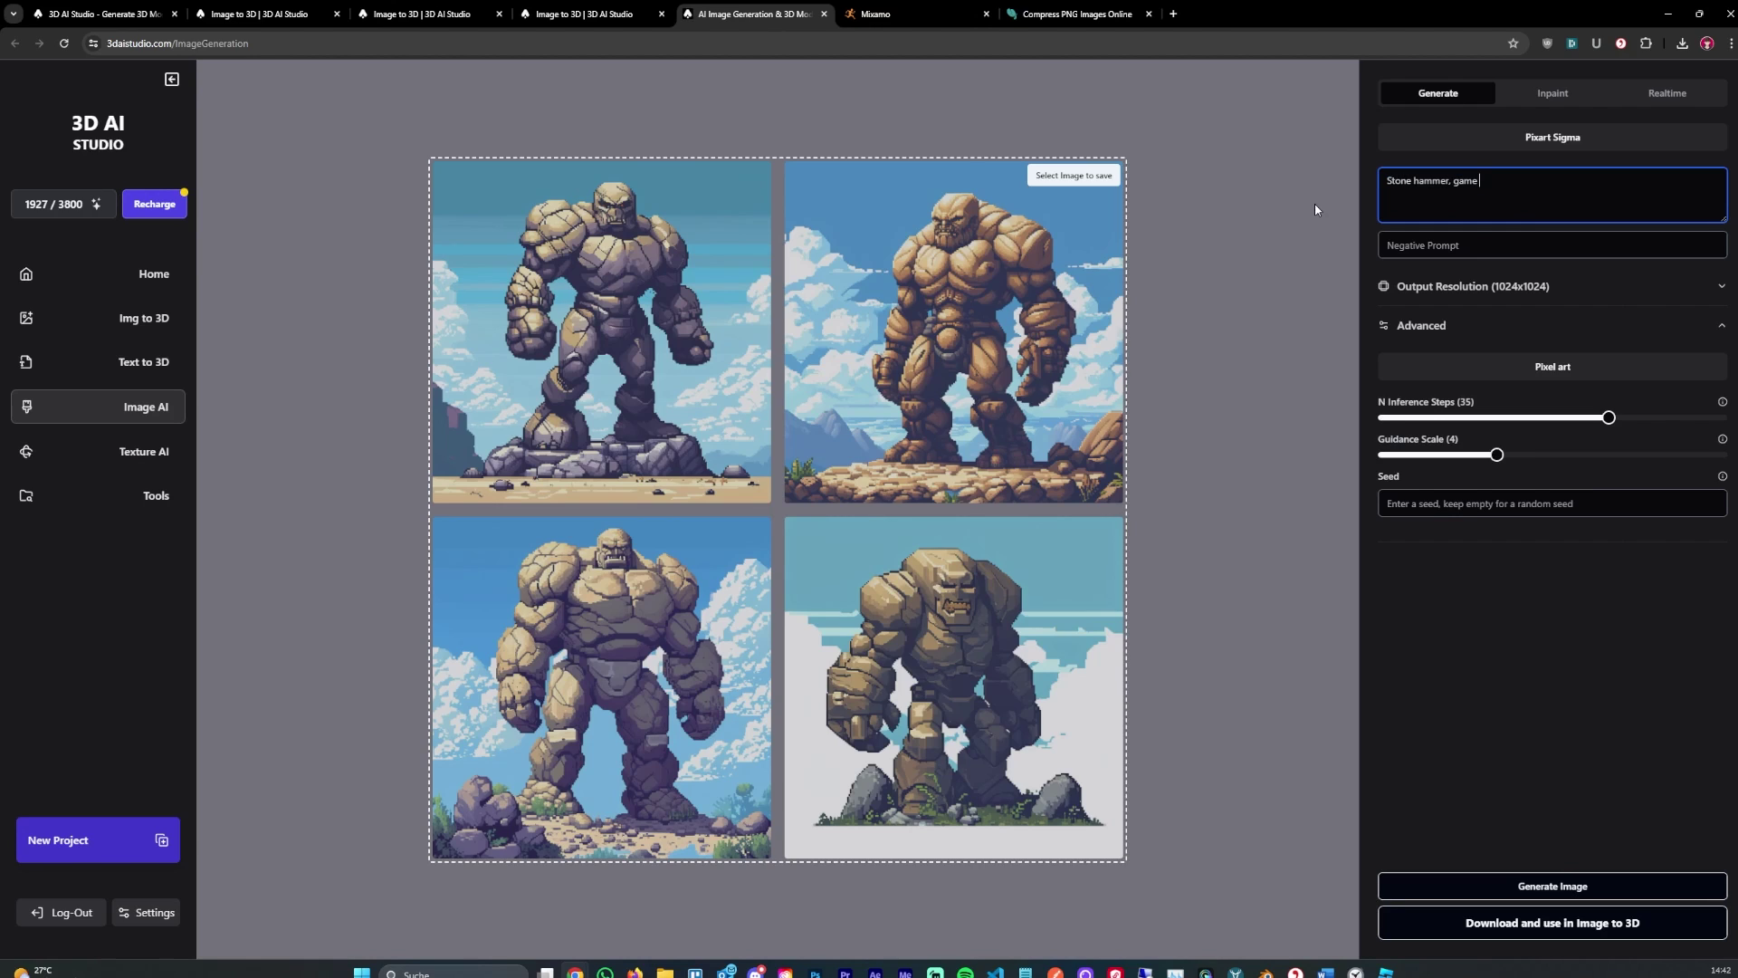
pyautogui.write('asset, ga')
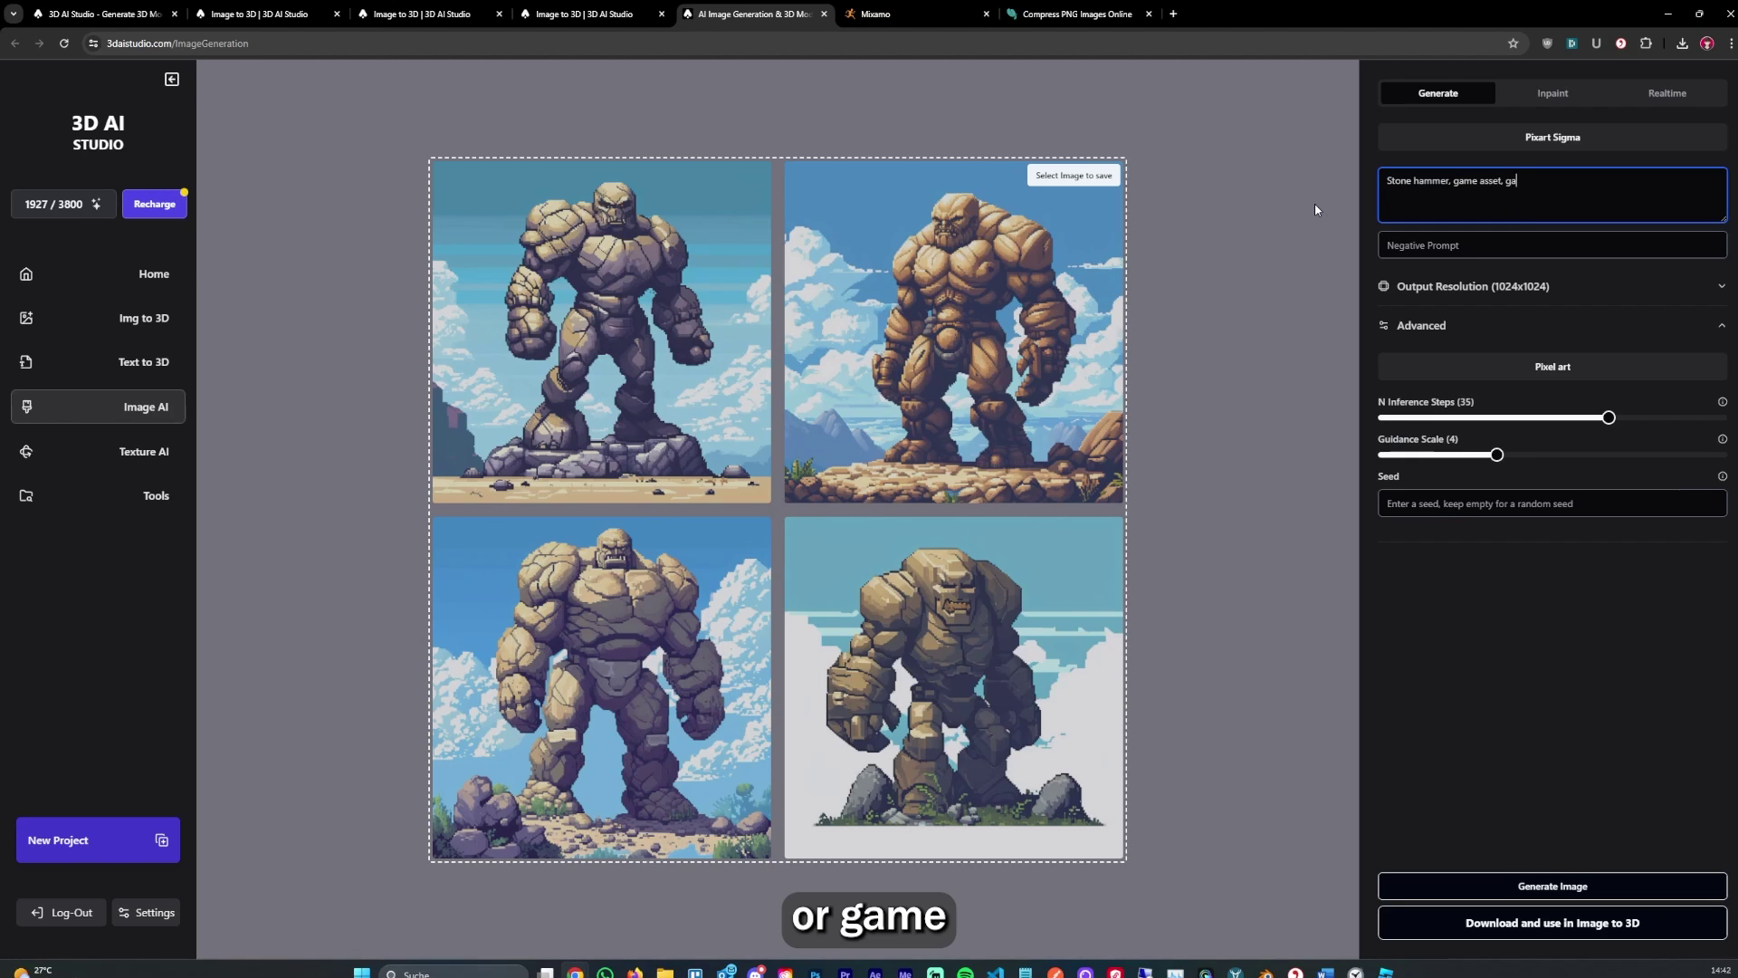
pyautogui.write('me icon')
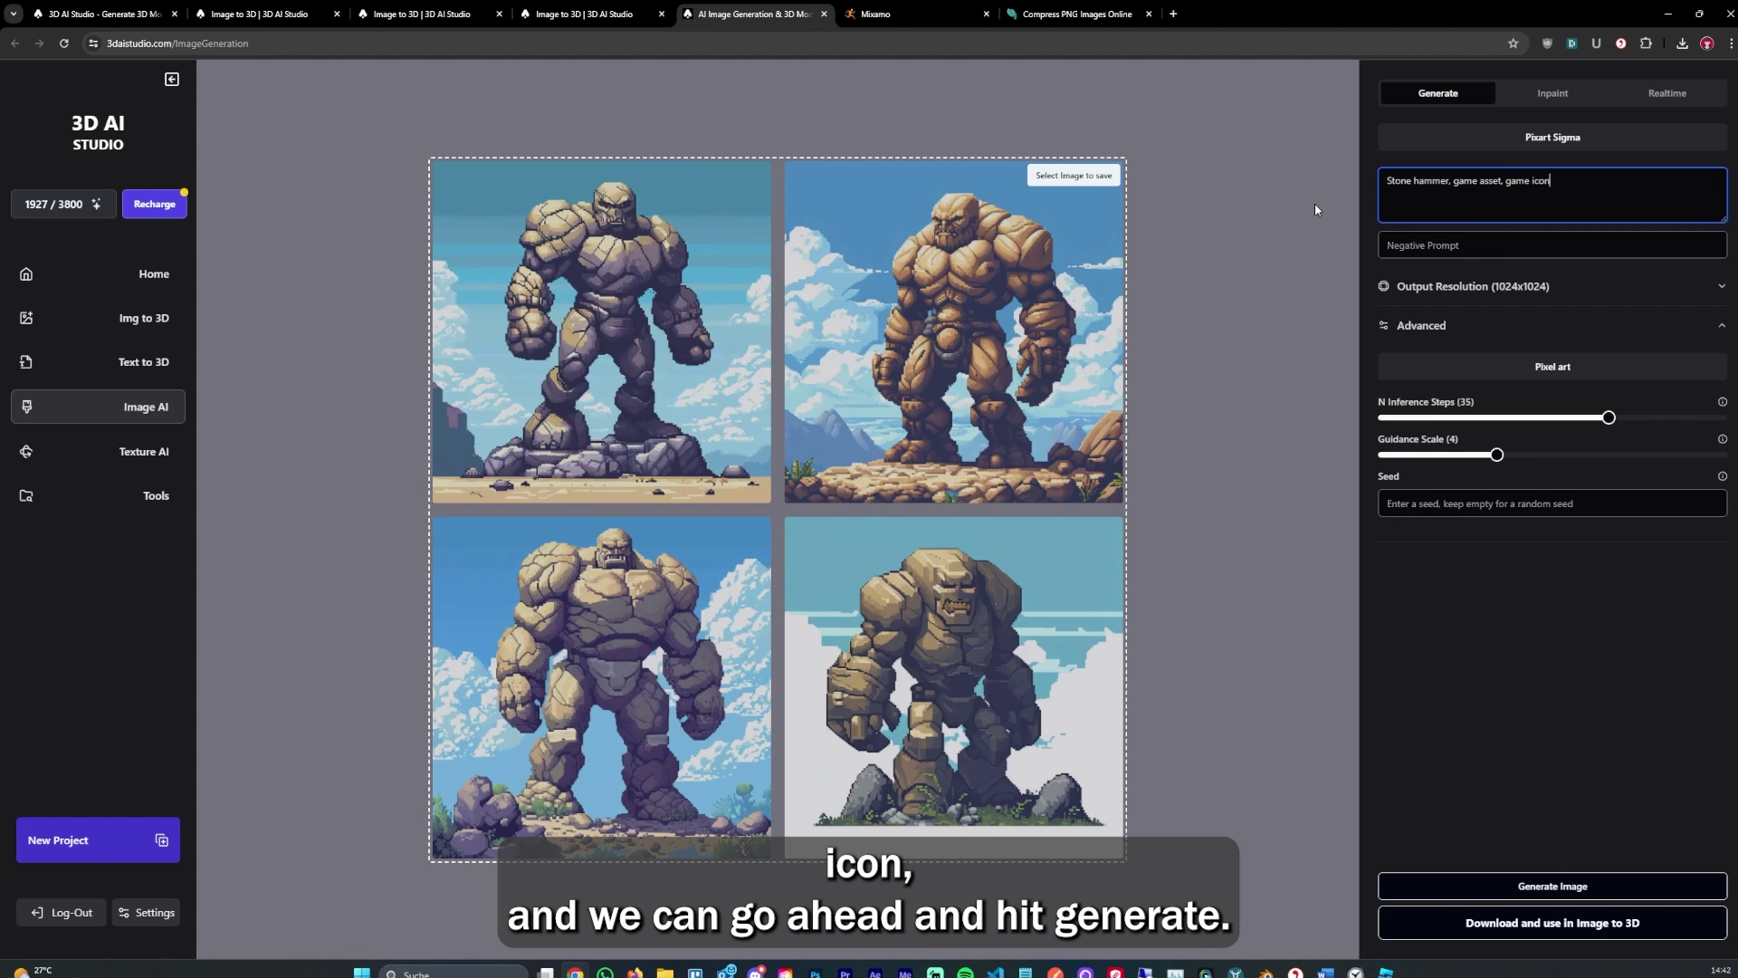
pyautogui.click(1479, 891)
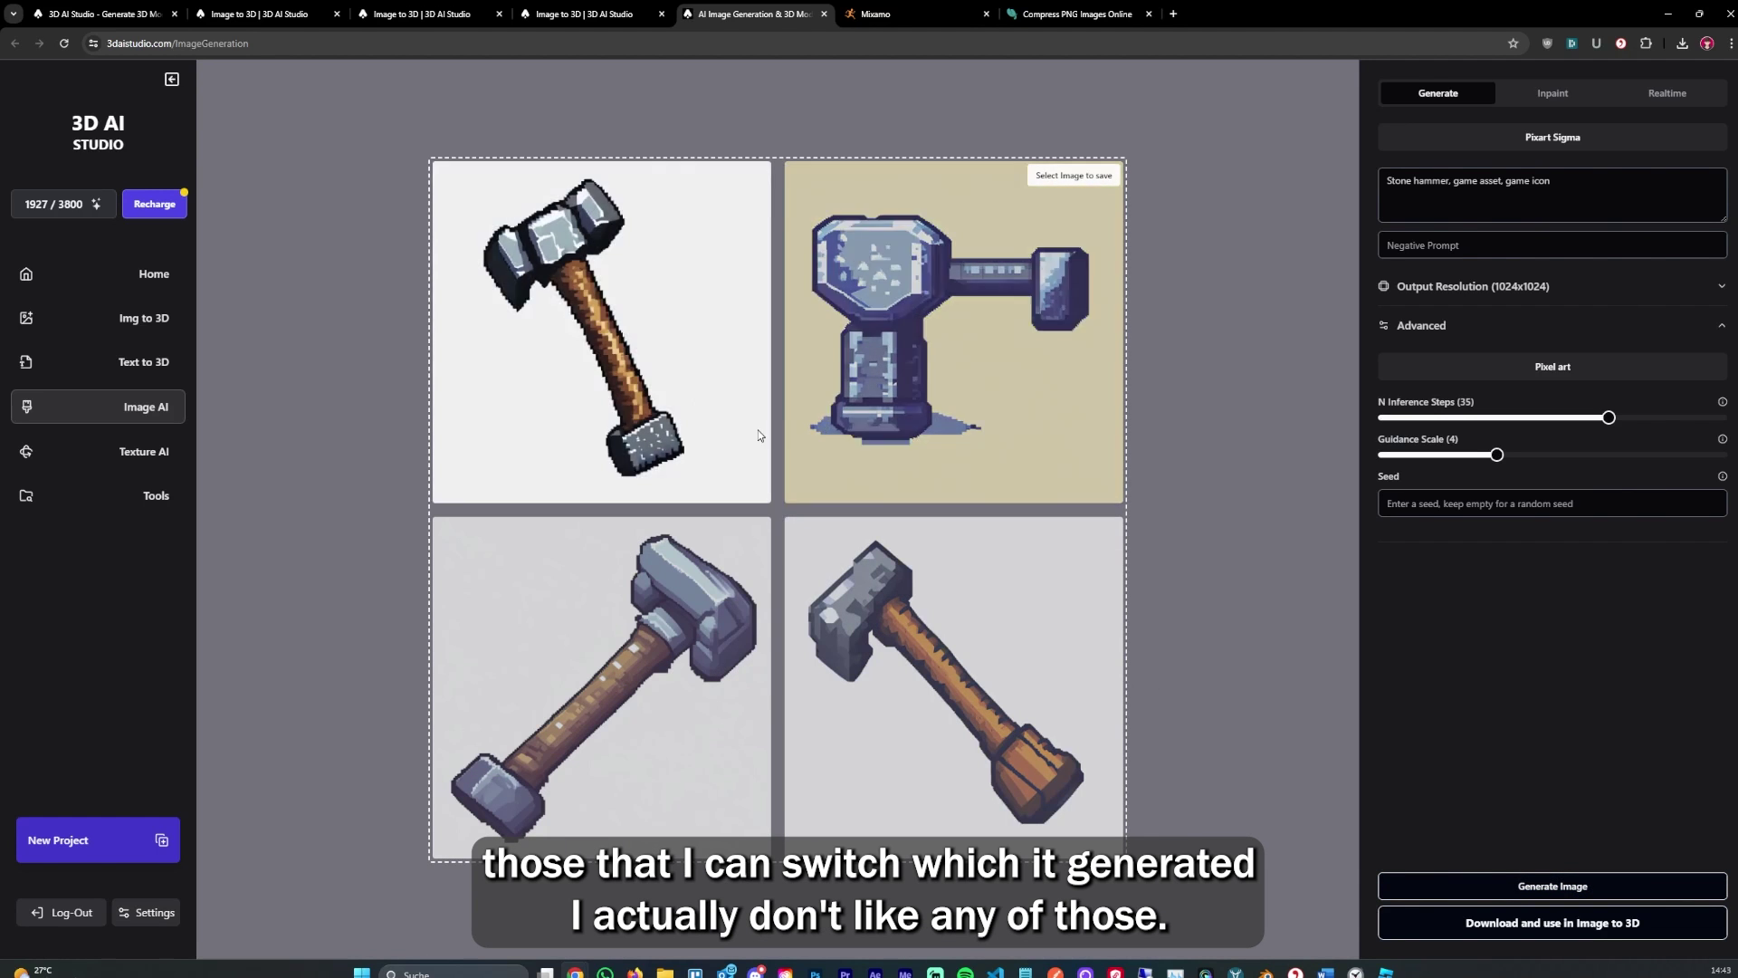
# - Generate images from the prompt "Stone Golem, Game art" and select the dark grey golem beside the mossy rock
pyautogui.doubleClick(1540, 217)
pyautogui.moveTo(1505, 211); pyautogui.dragTo(1372, 204)
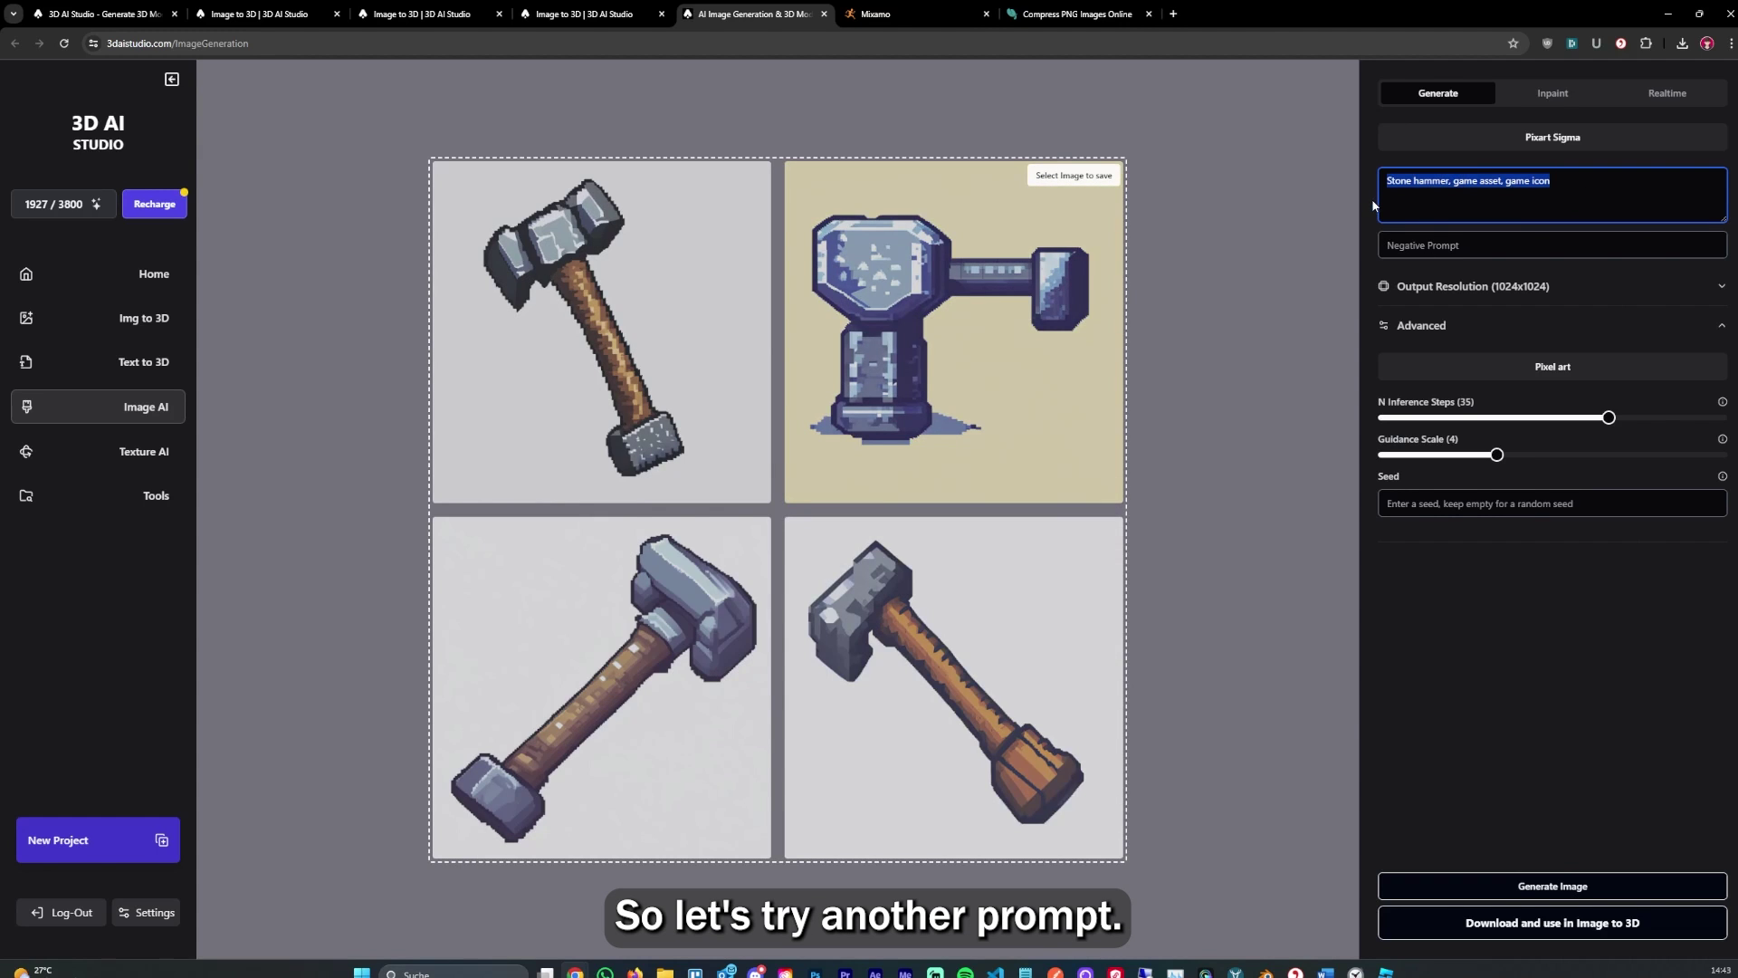
pyautogui.write('Sto')
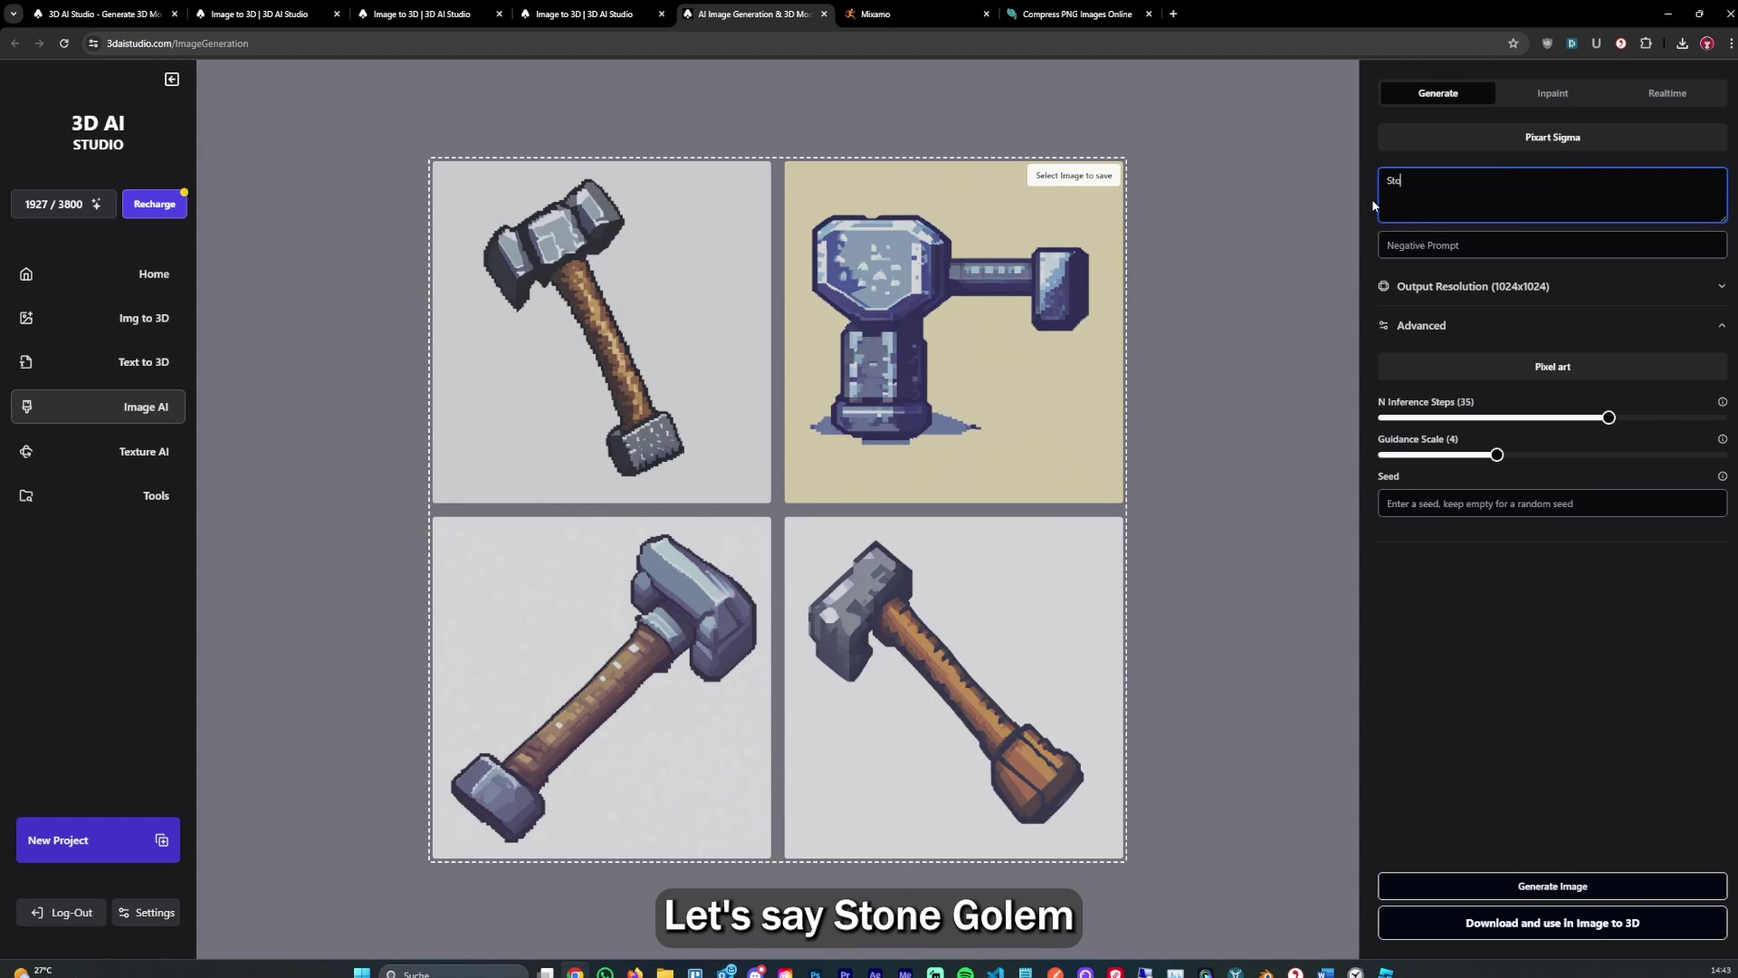
pyautogui.write('ne Golem, H')
pyautogui.press('BackSpace')
pyautogui.write('Gm,e')
pyautogui.press('BackSpace')
pyautogui.write('ame art')
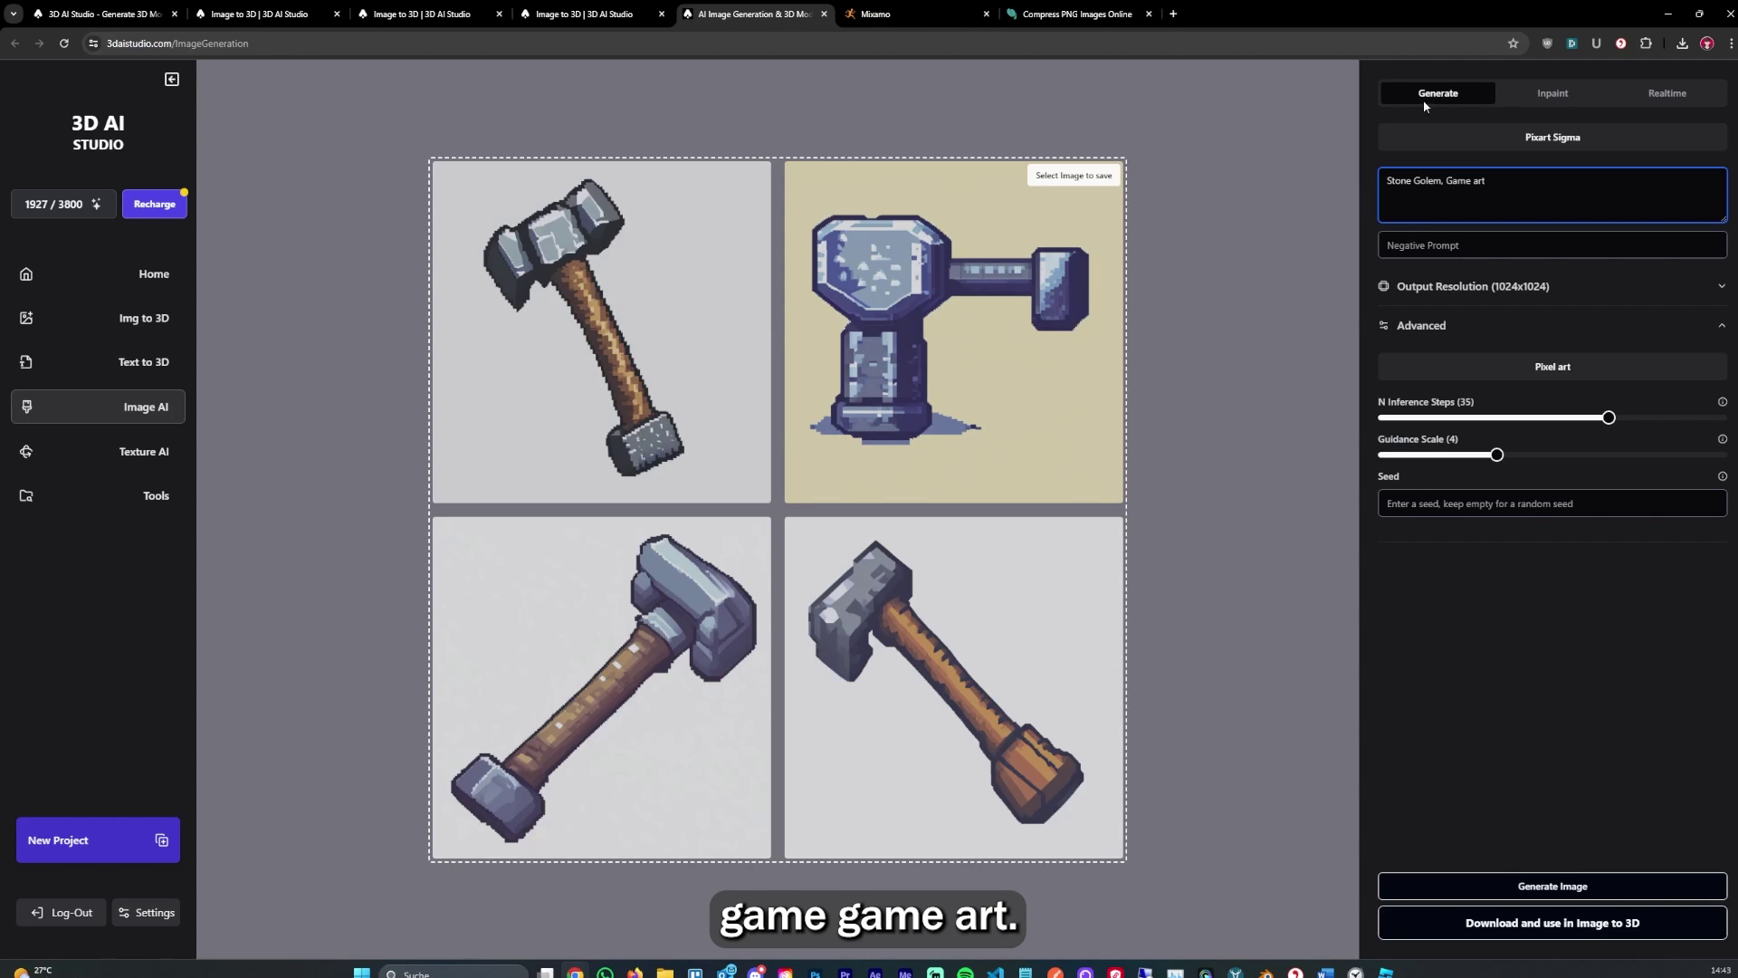
pyautogui.click(1509, 887)
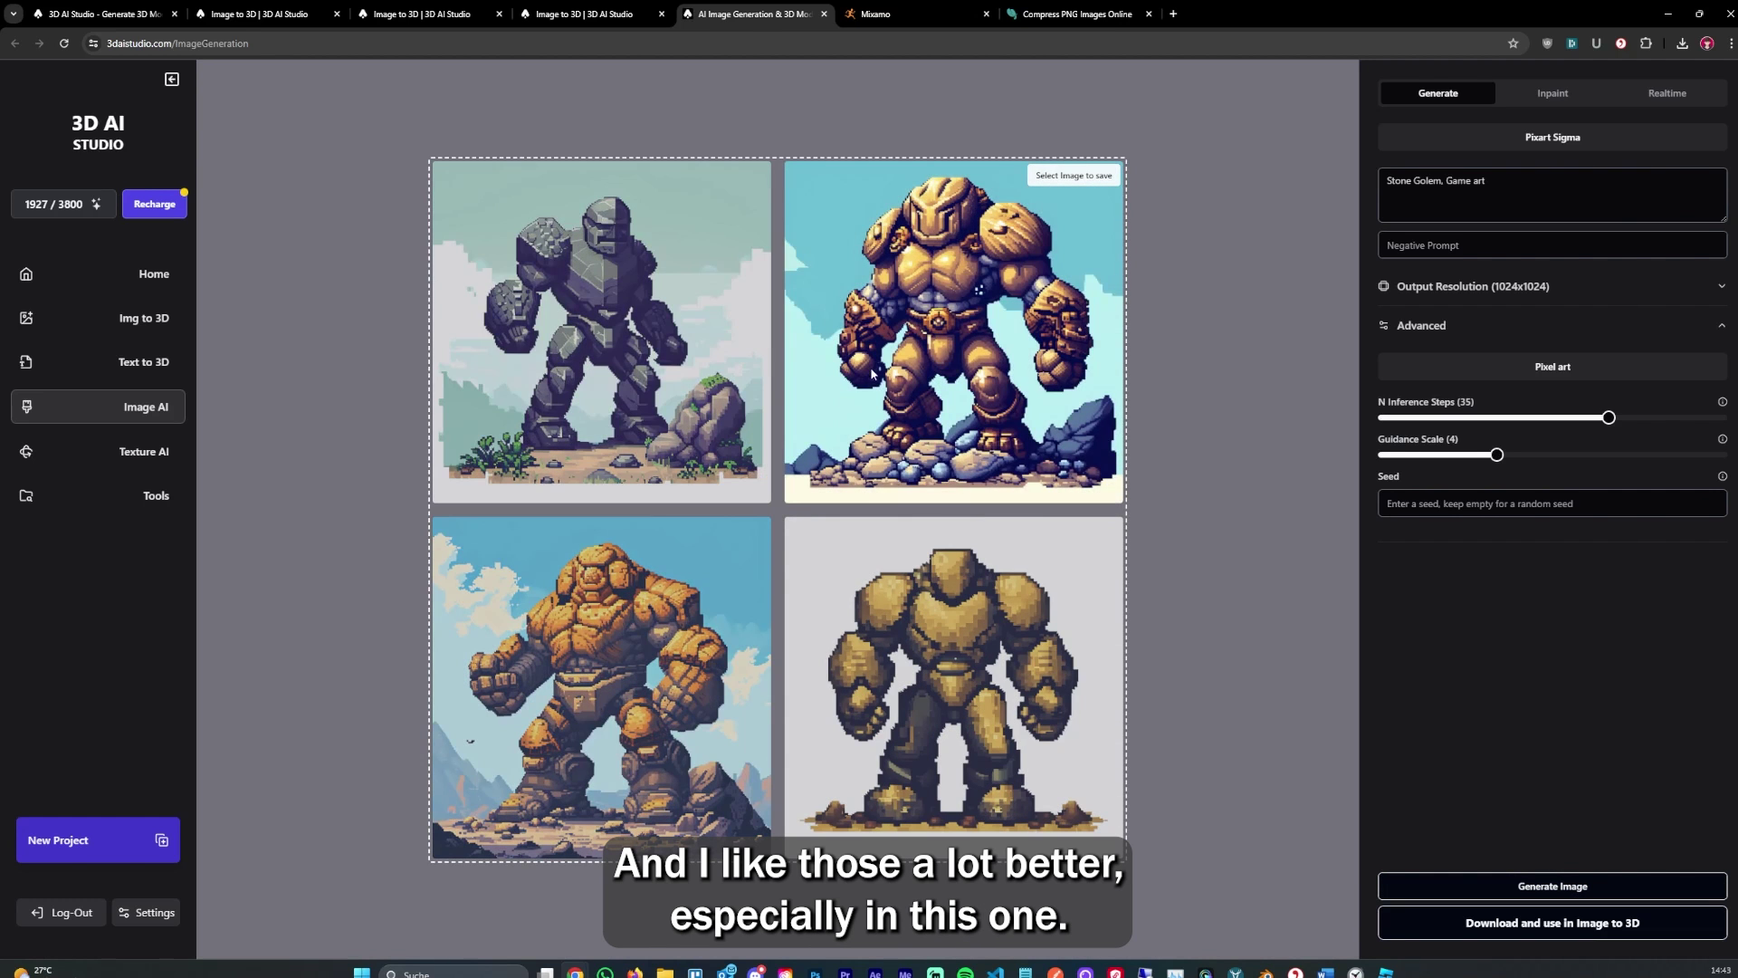
pyautogui.click(604, 375)
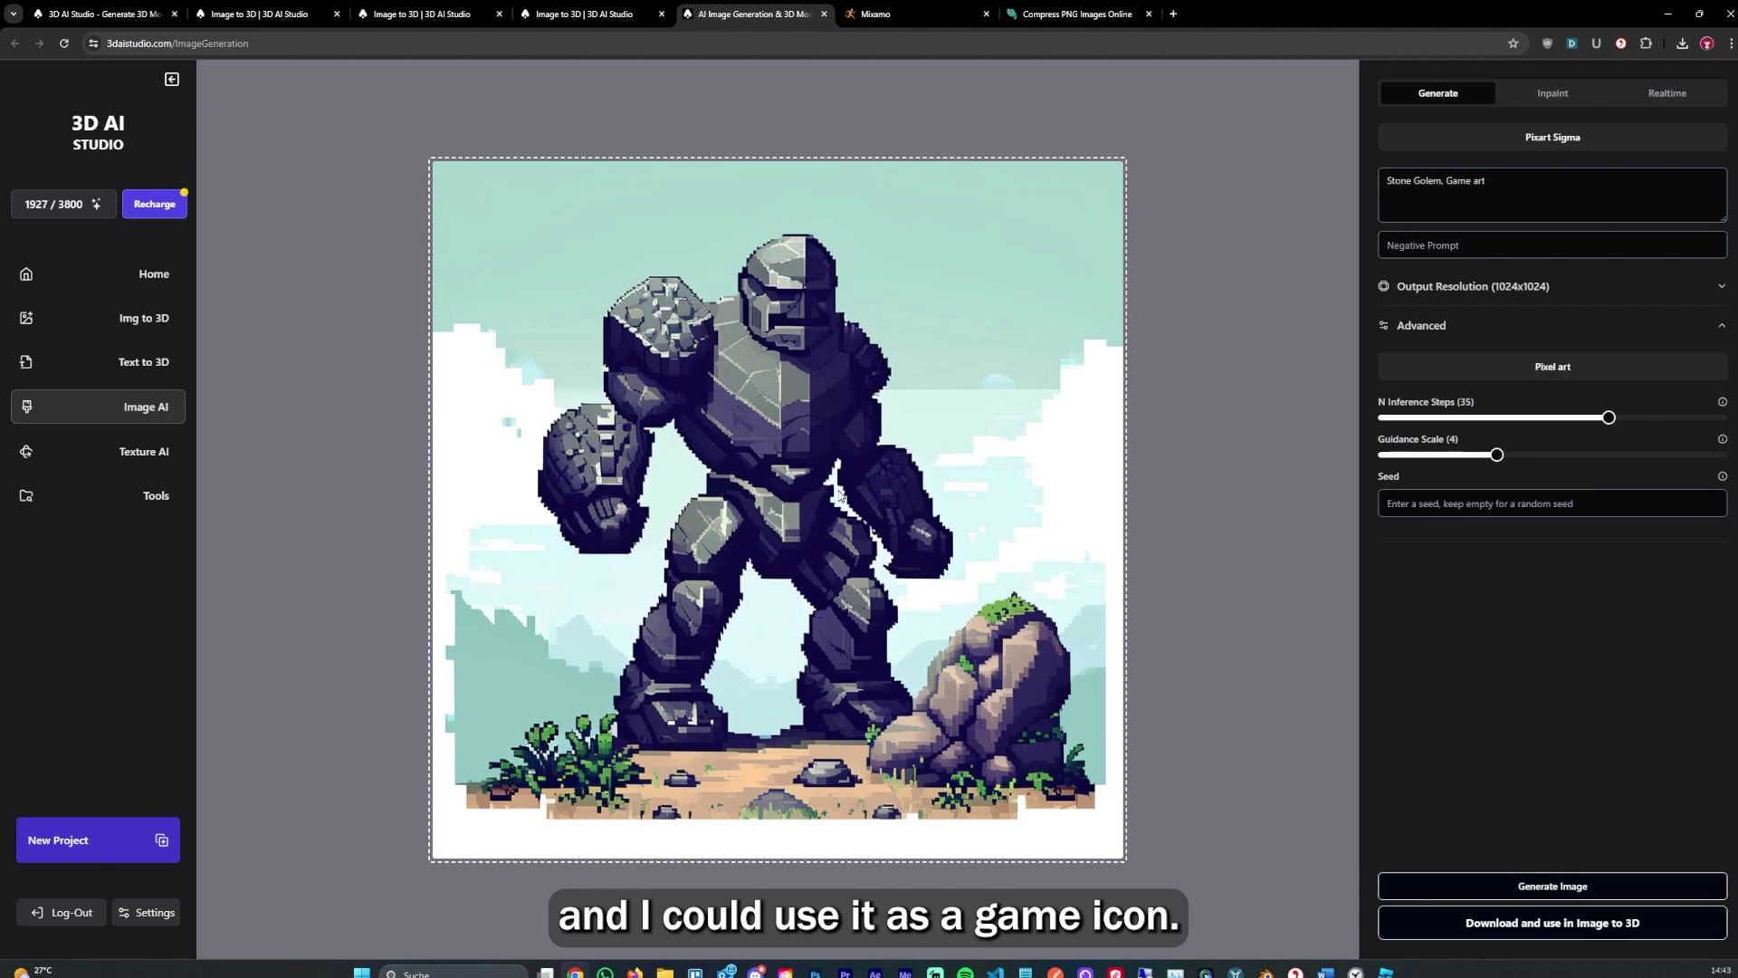
# - Keep Pixart Sigma as the image generation model and set the style to 3D Model
pyautogui.click(1530, 143)
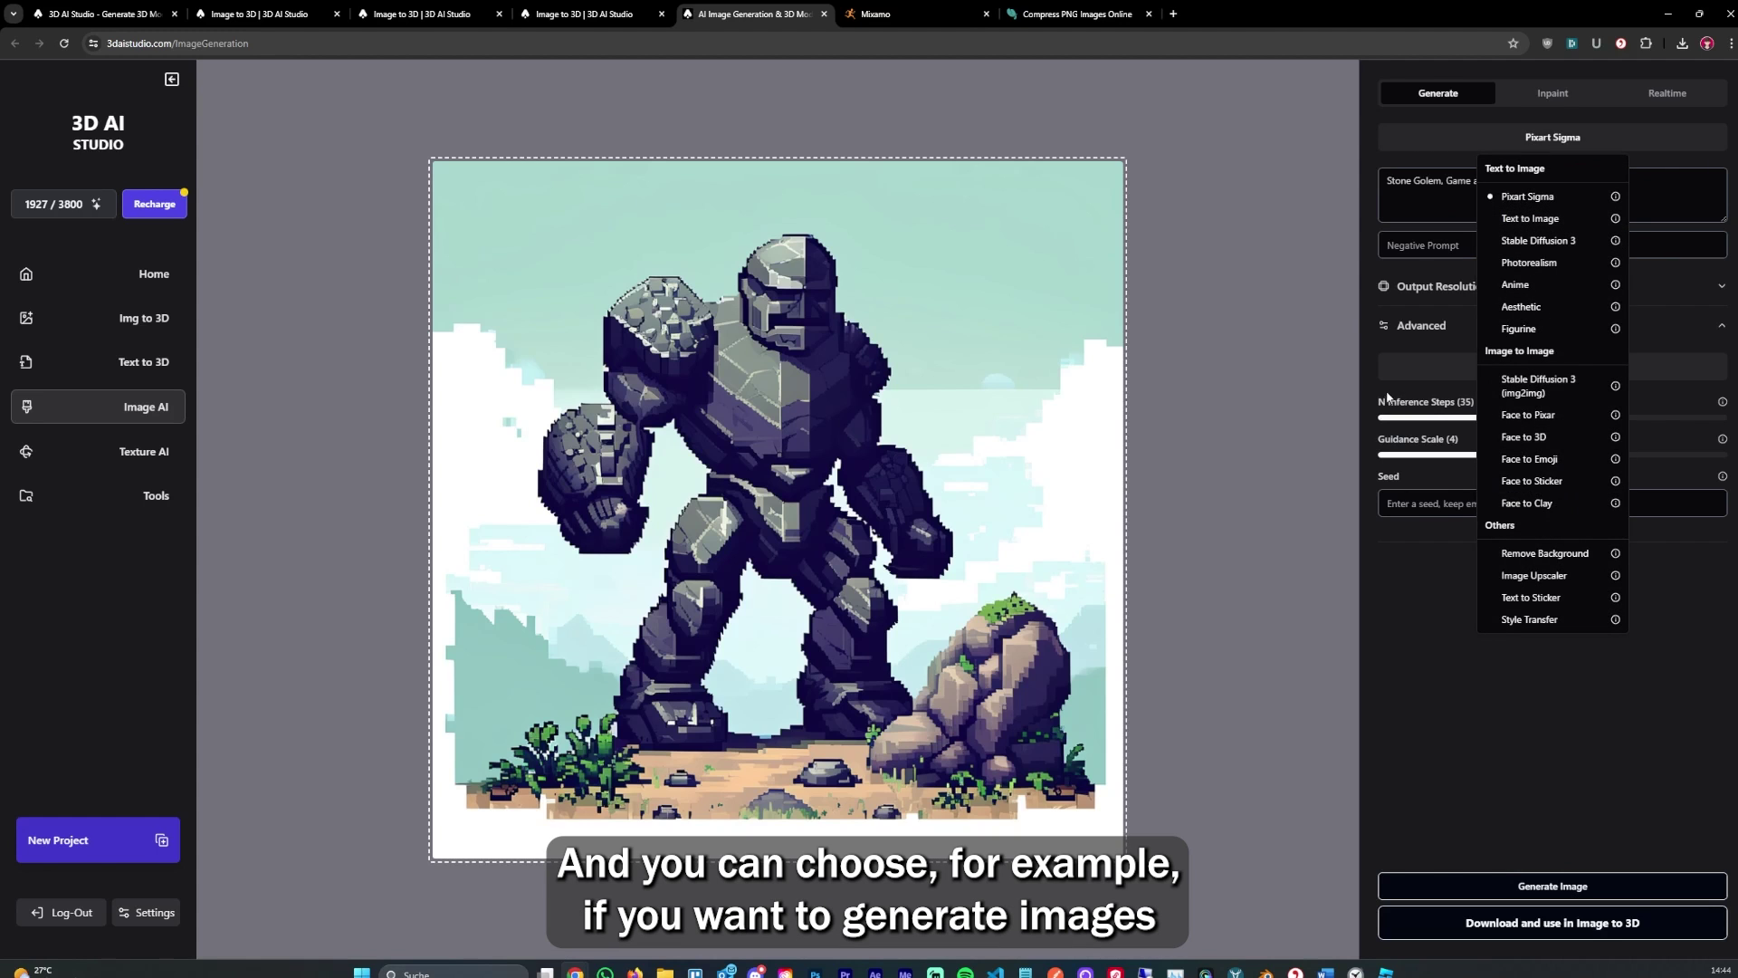
pyautogui.hotkey('alt', 'Tab')
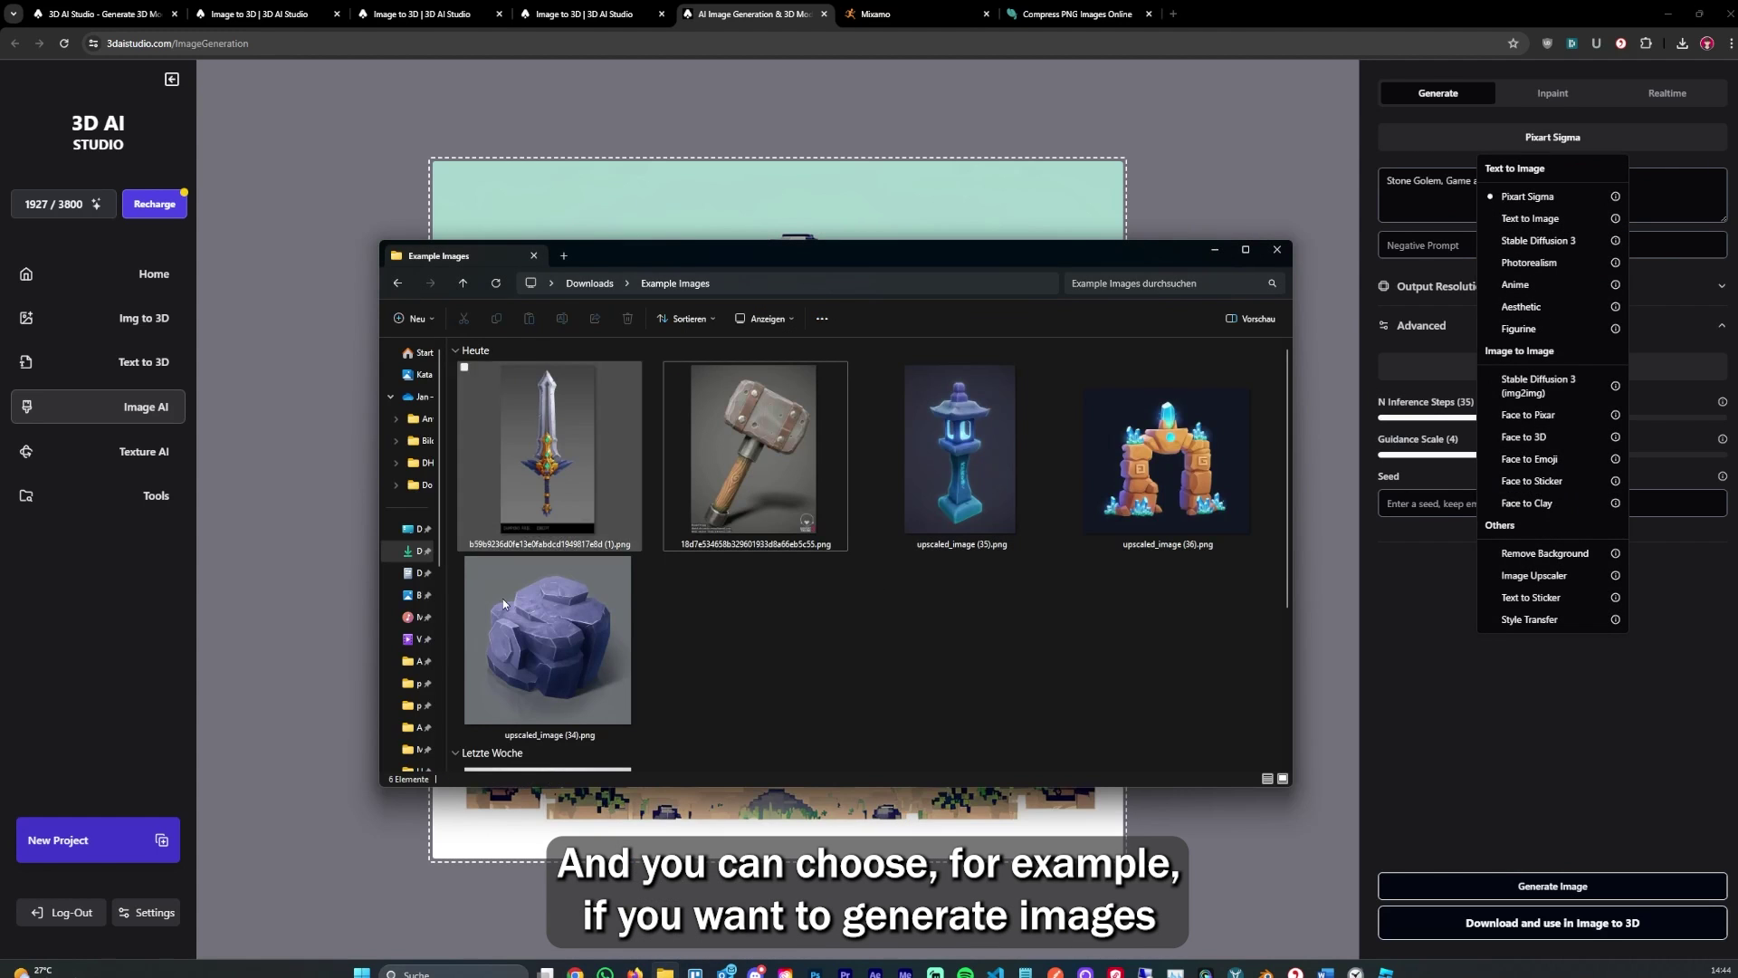
pyautogui.click(1534, 198)
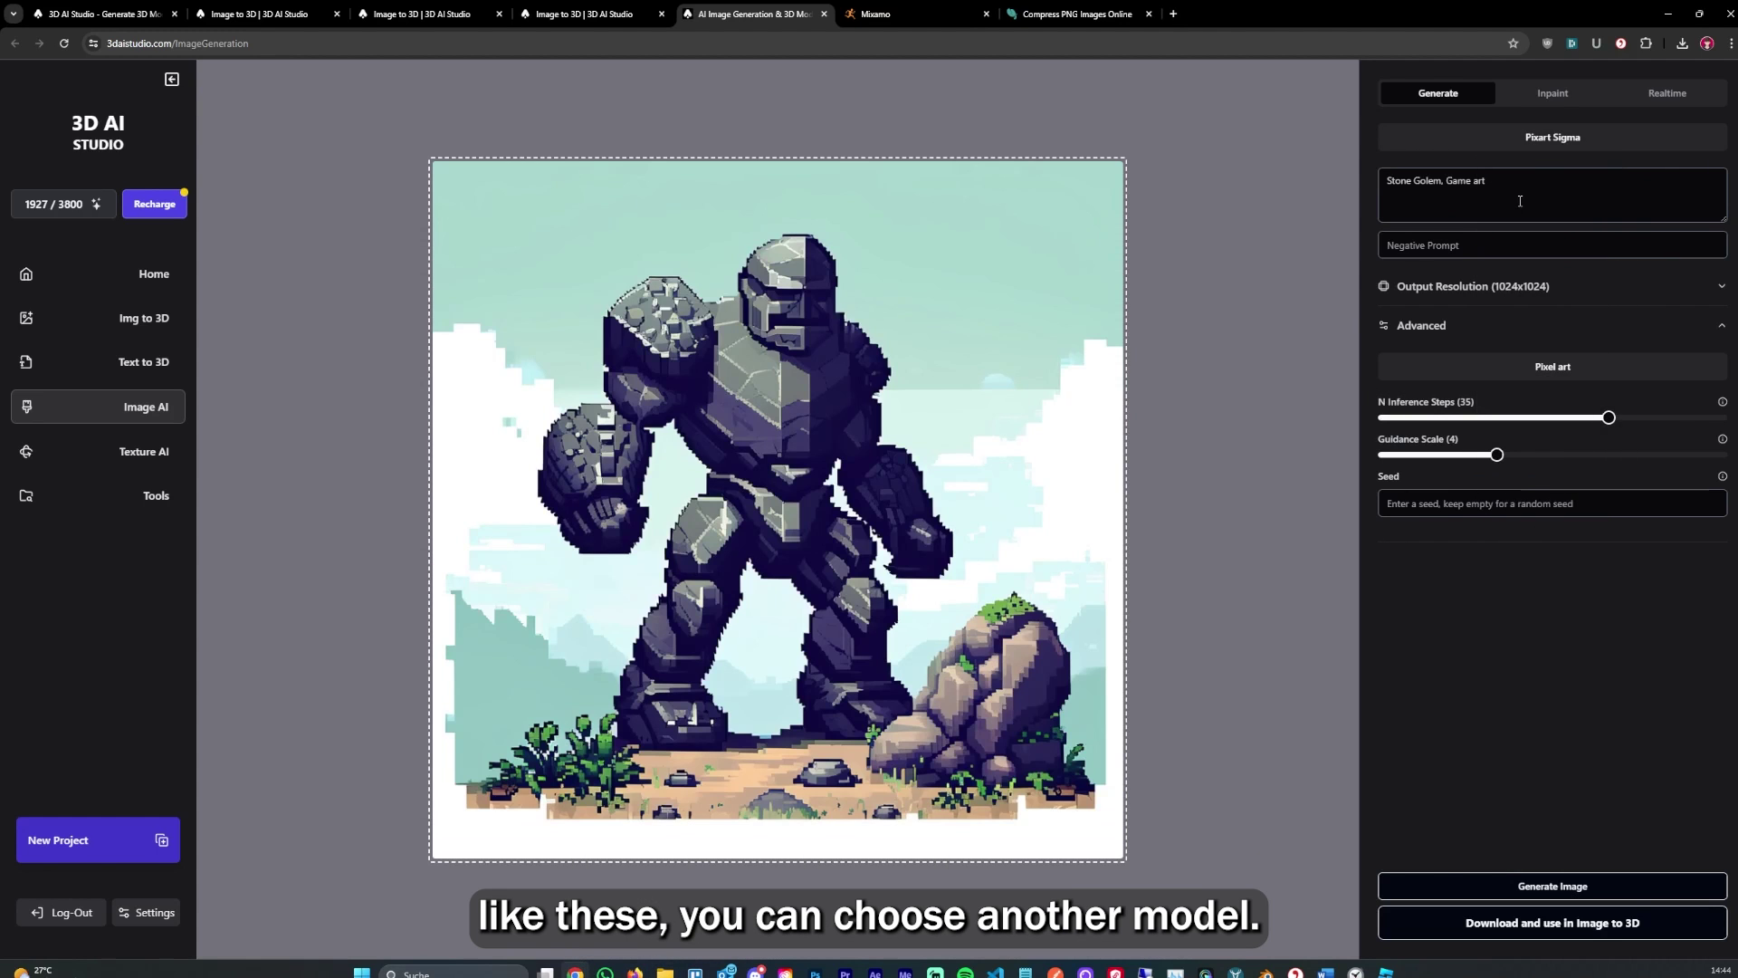
pyautogui.click(1548, 141)
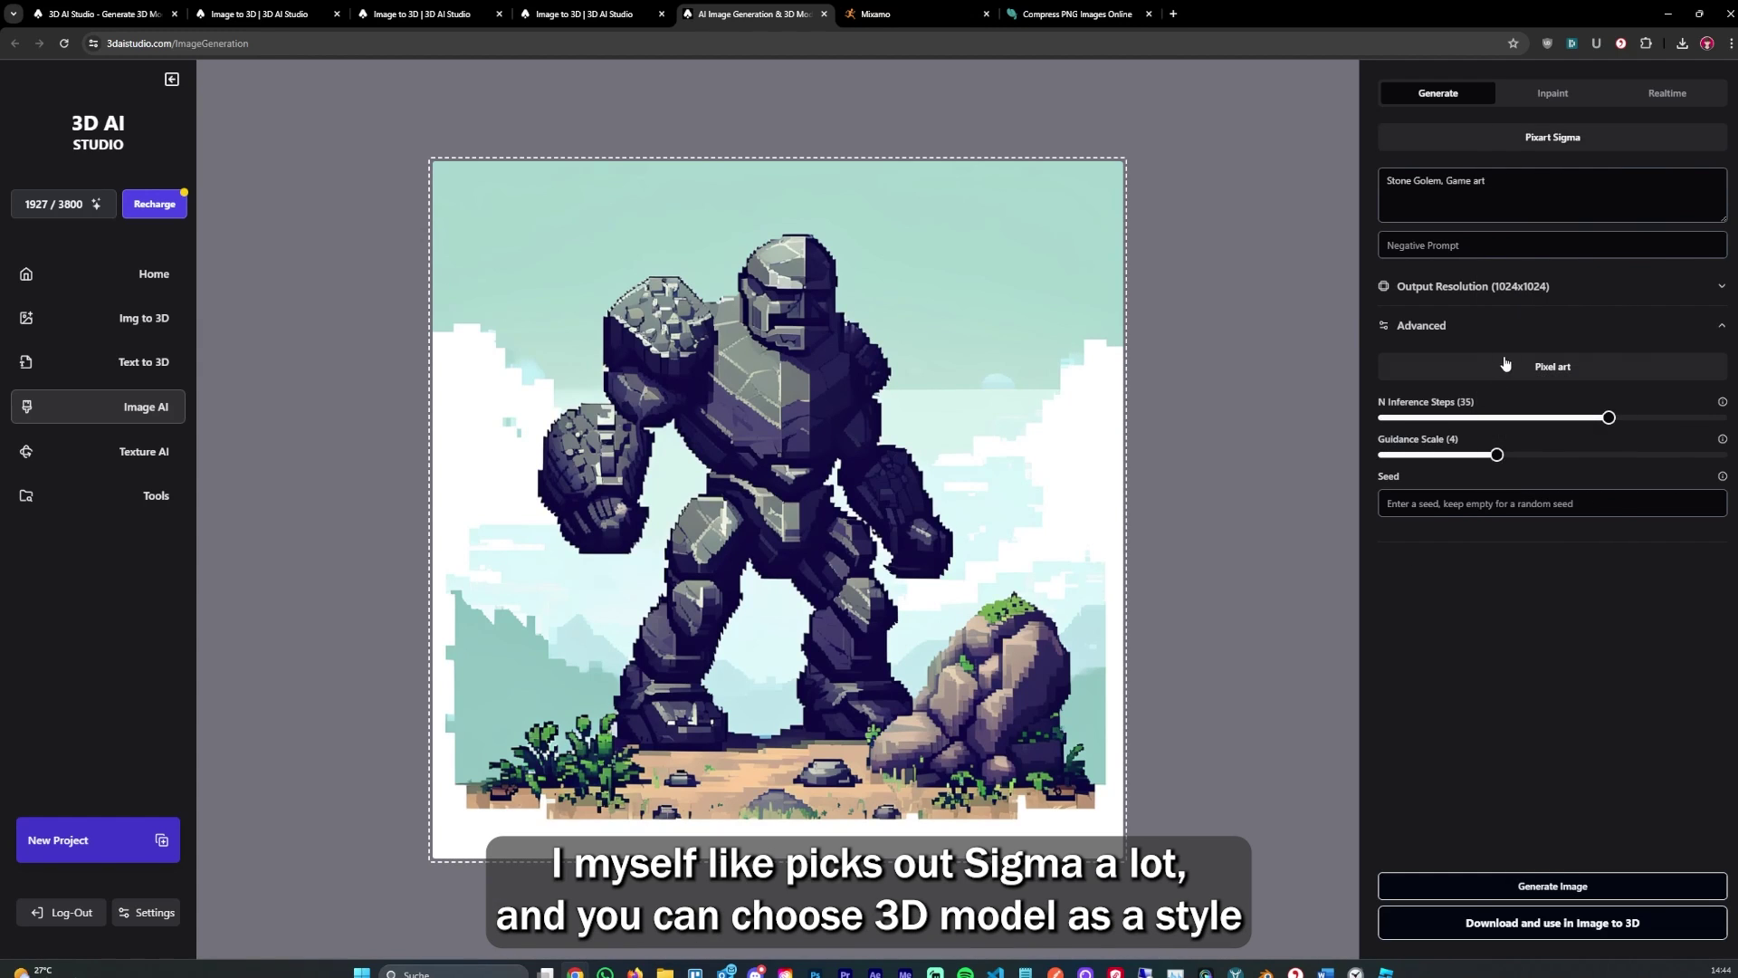
pyautogui.click(1505, 364)
pyautogui.click(1534, 628)
pyautogui.tripleClick(1435, 180)
pyautogui.click(1520, 584)
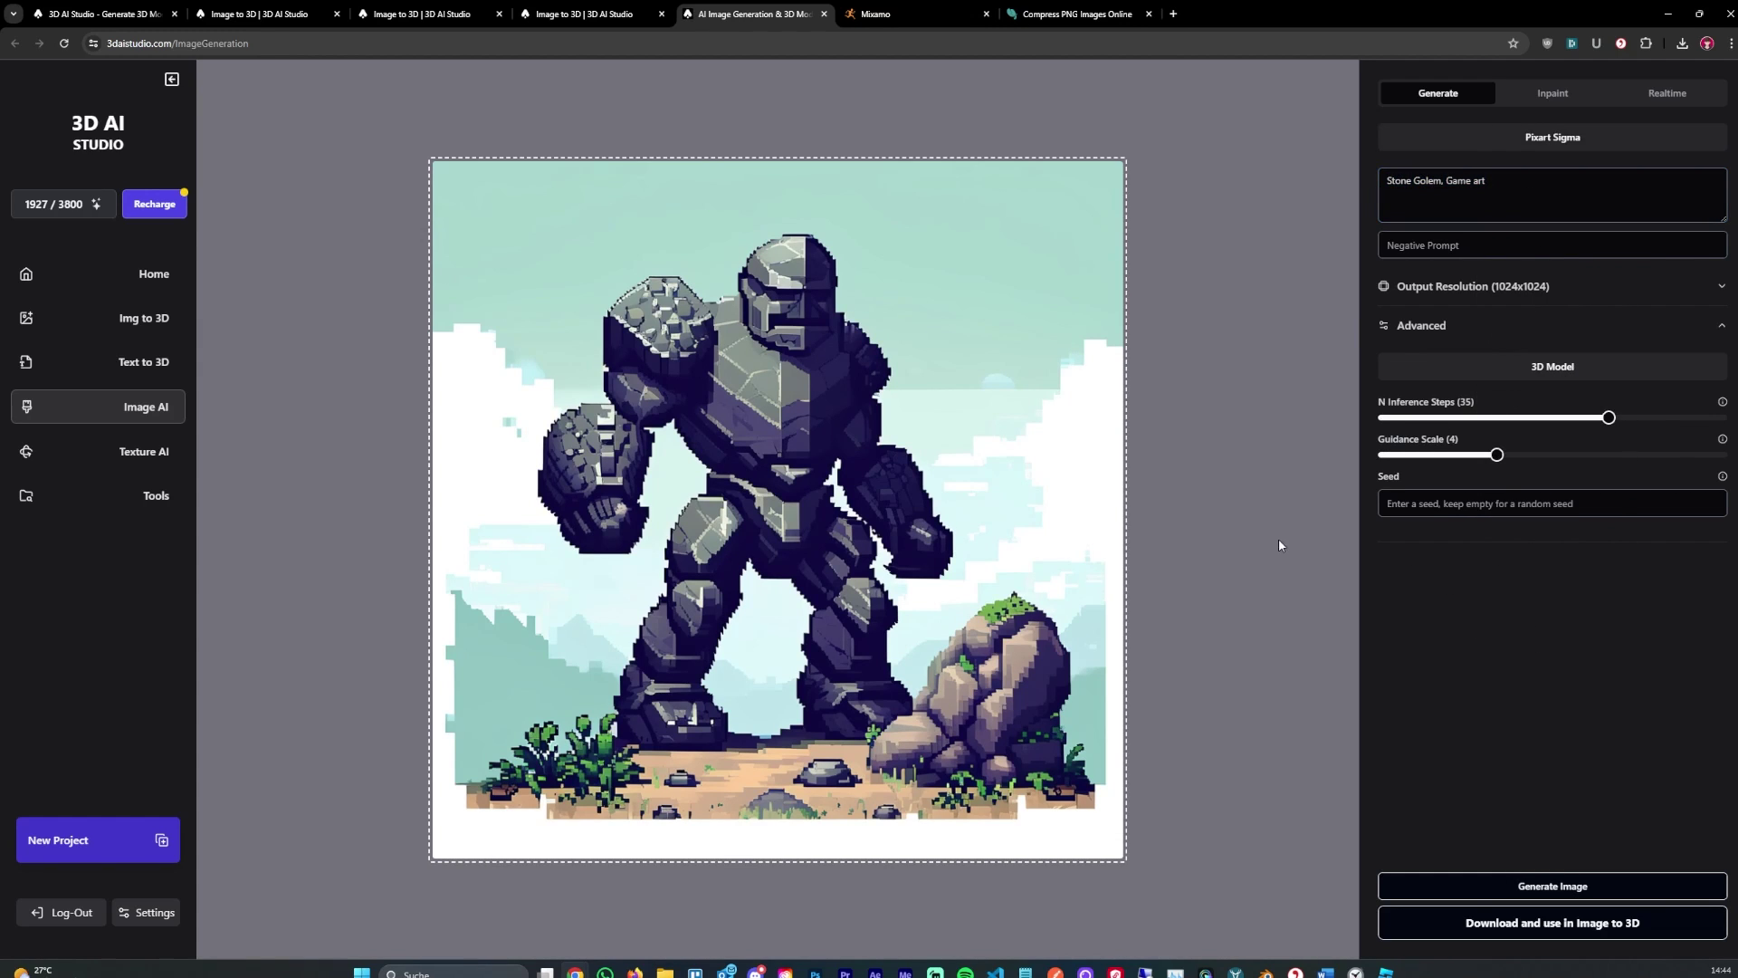
# - Filter the creations on the home page to refined models and look at the remesh settings of one of them
pyautogui.click(90, 277)
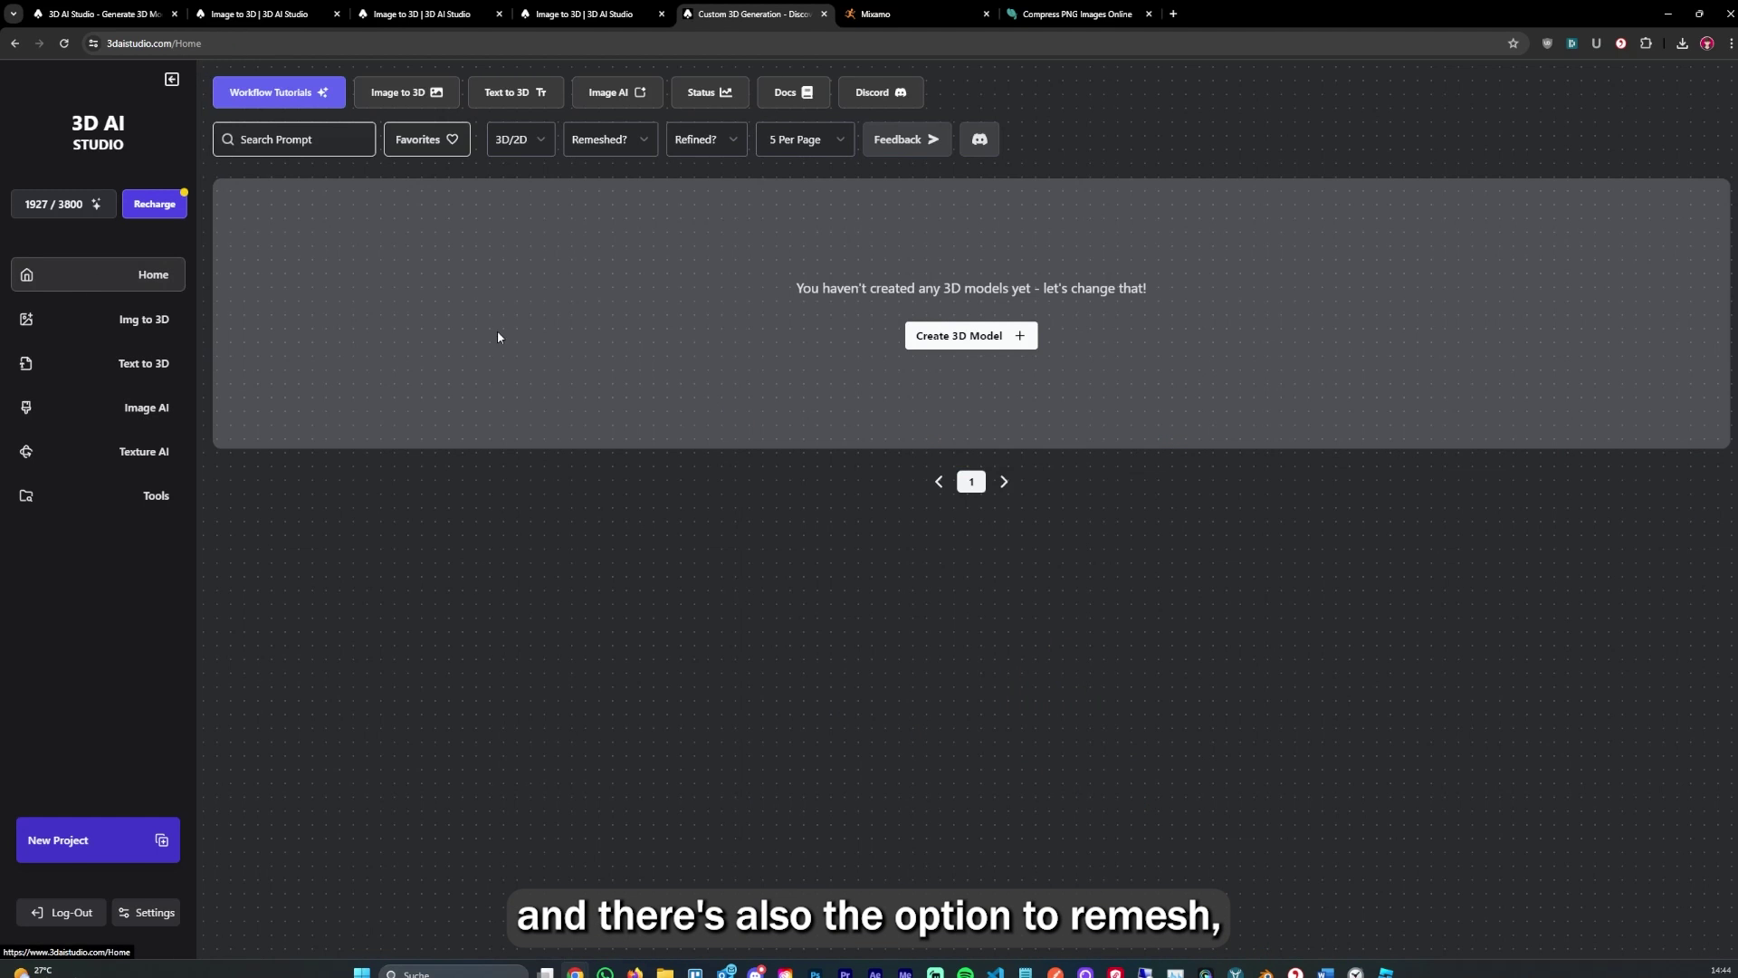
pyautogui.click(698, 139)
pyautogui.click(692, 183)
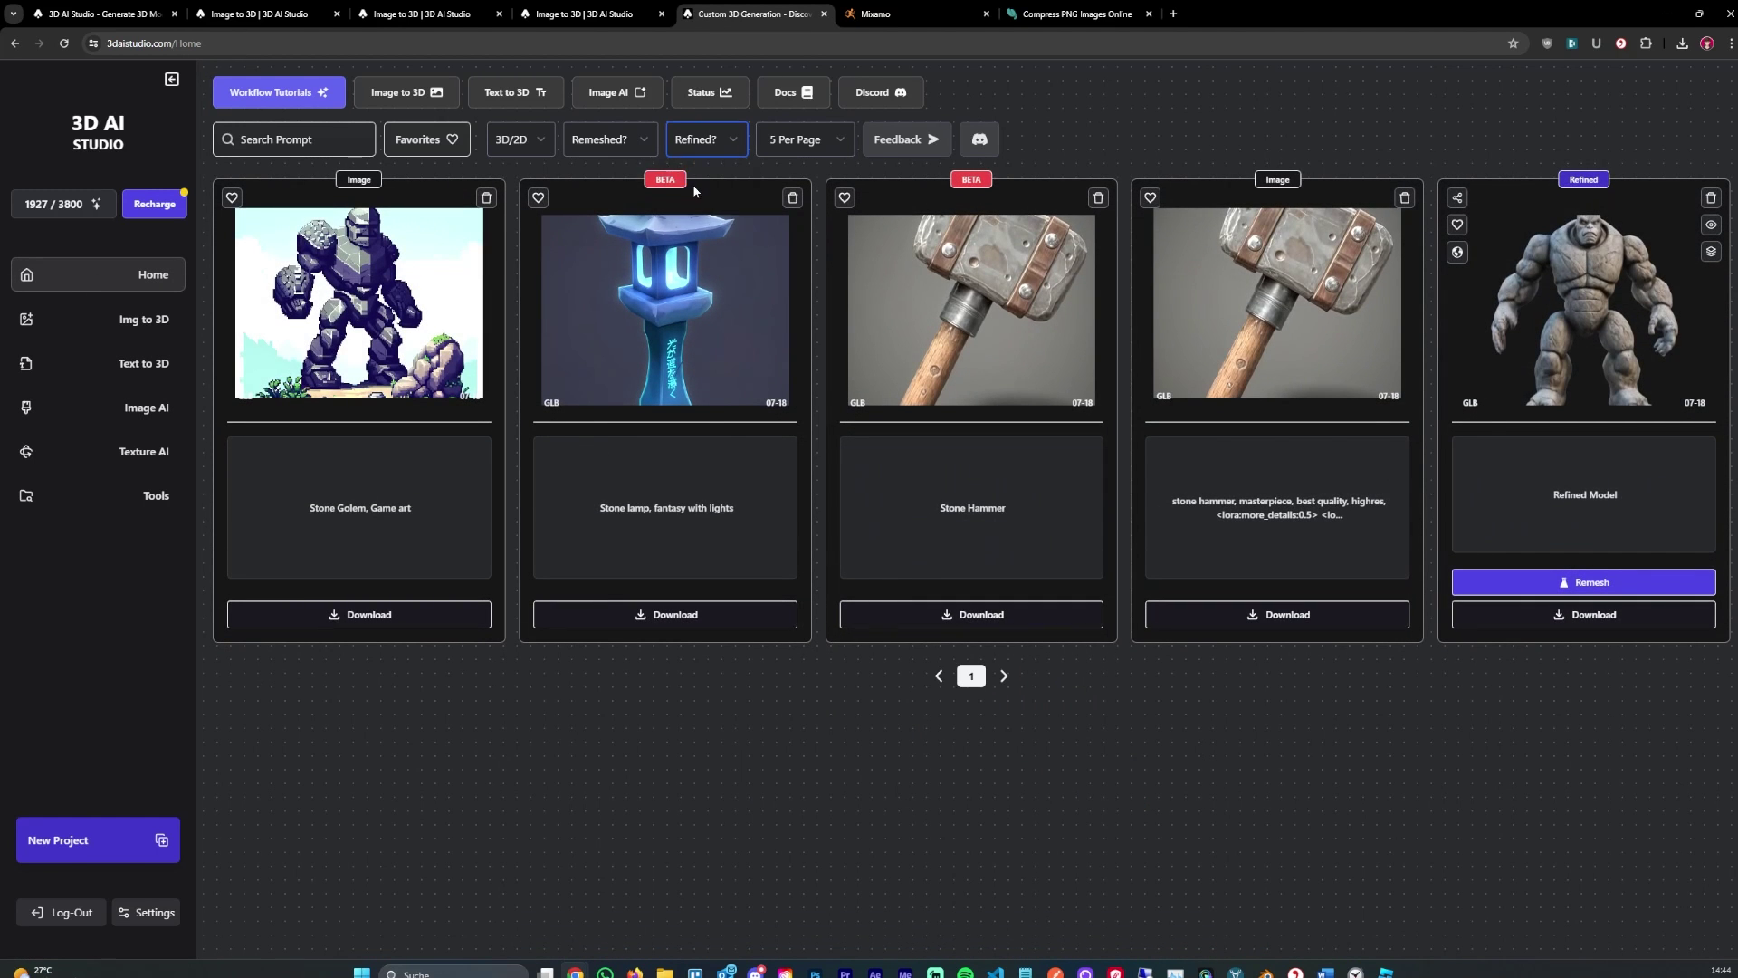
pyautogui.click(677, 582)
pyautogui.click(947, 120)
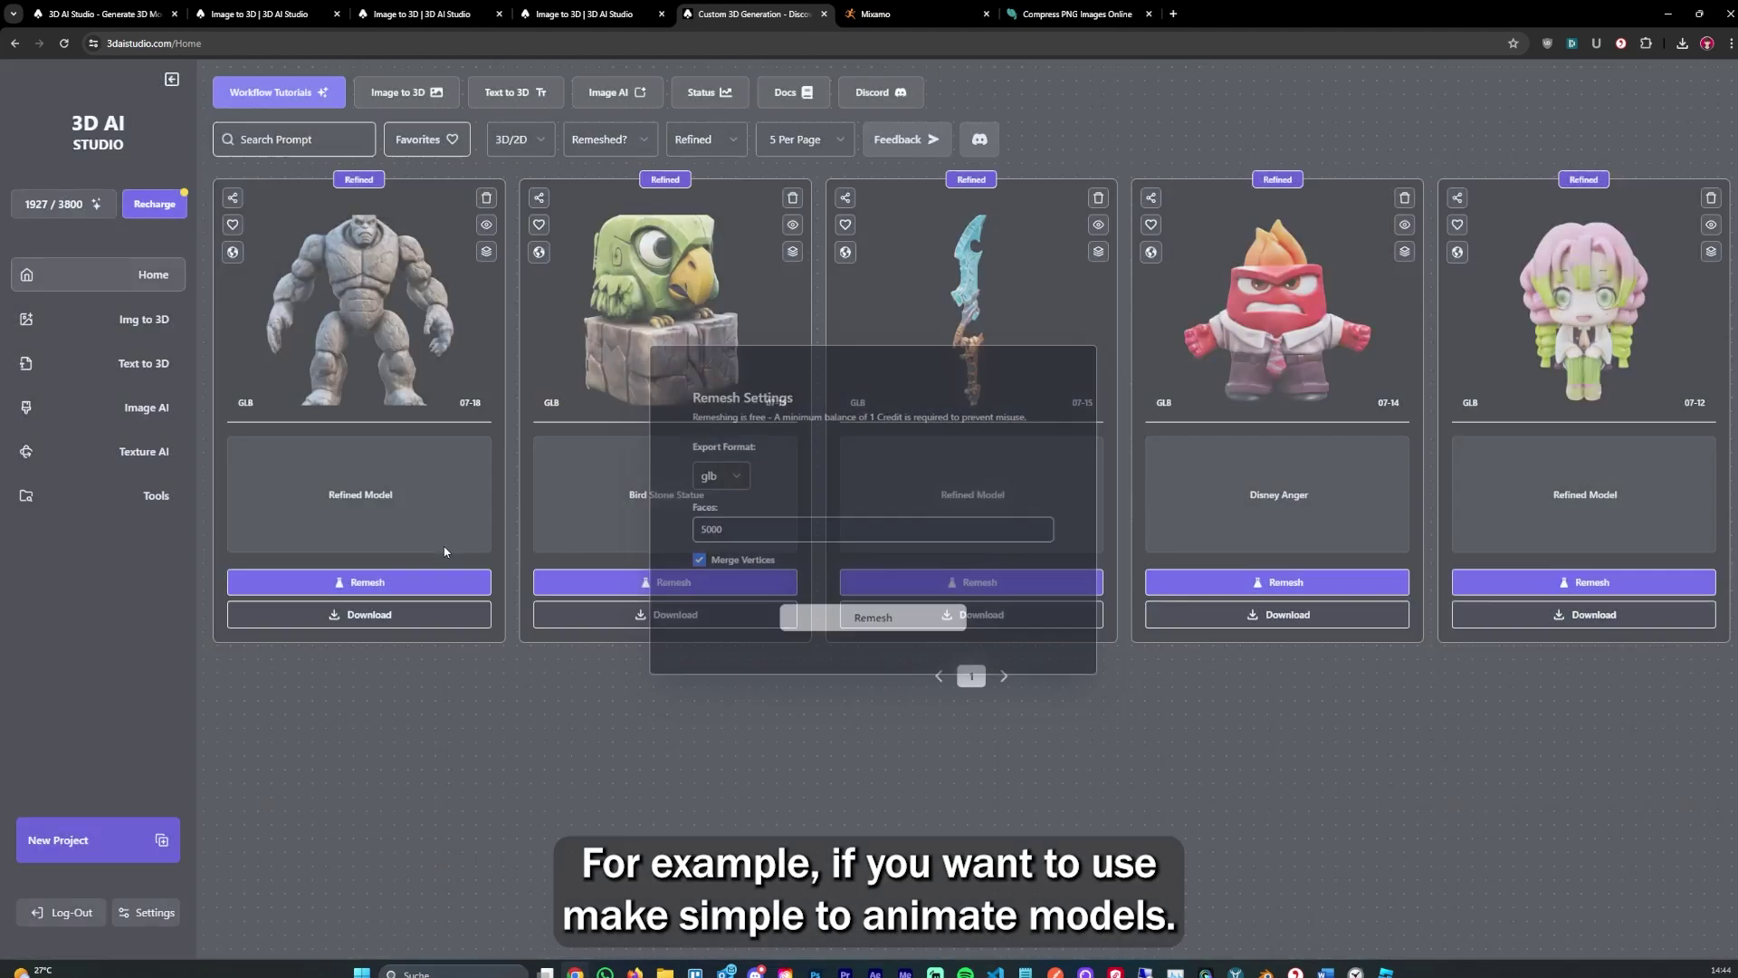
# - Switch between Mixamo and 3D AI Studio to compare the golem's Idle animation with its refined stone golem model
pyautogui.click(914, 14)
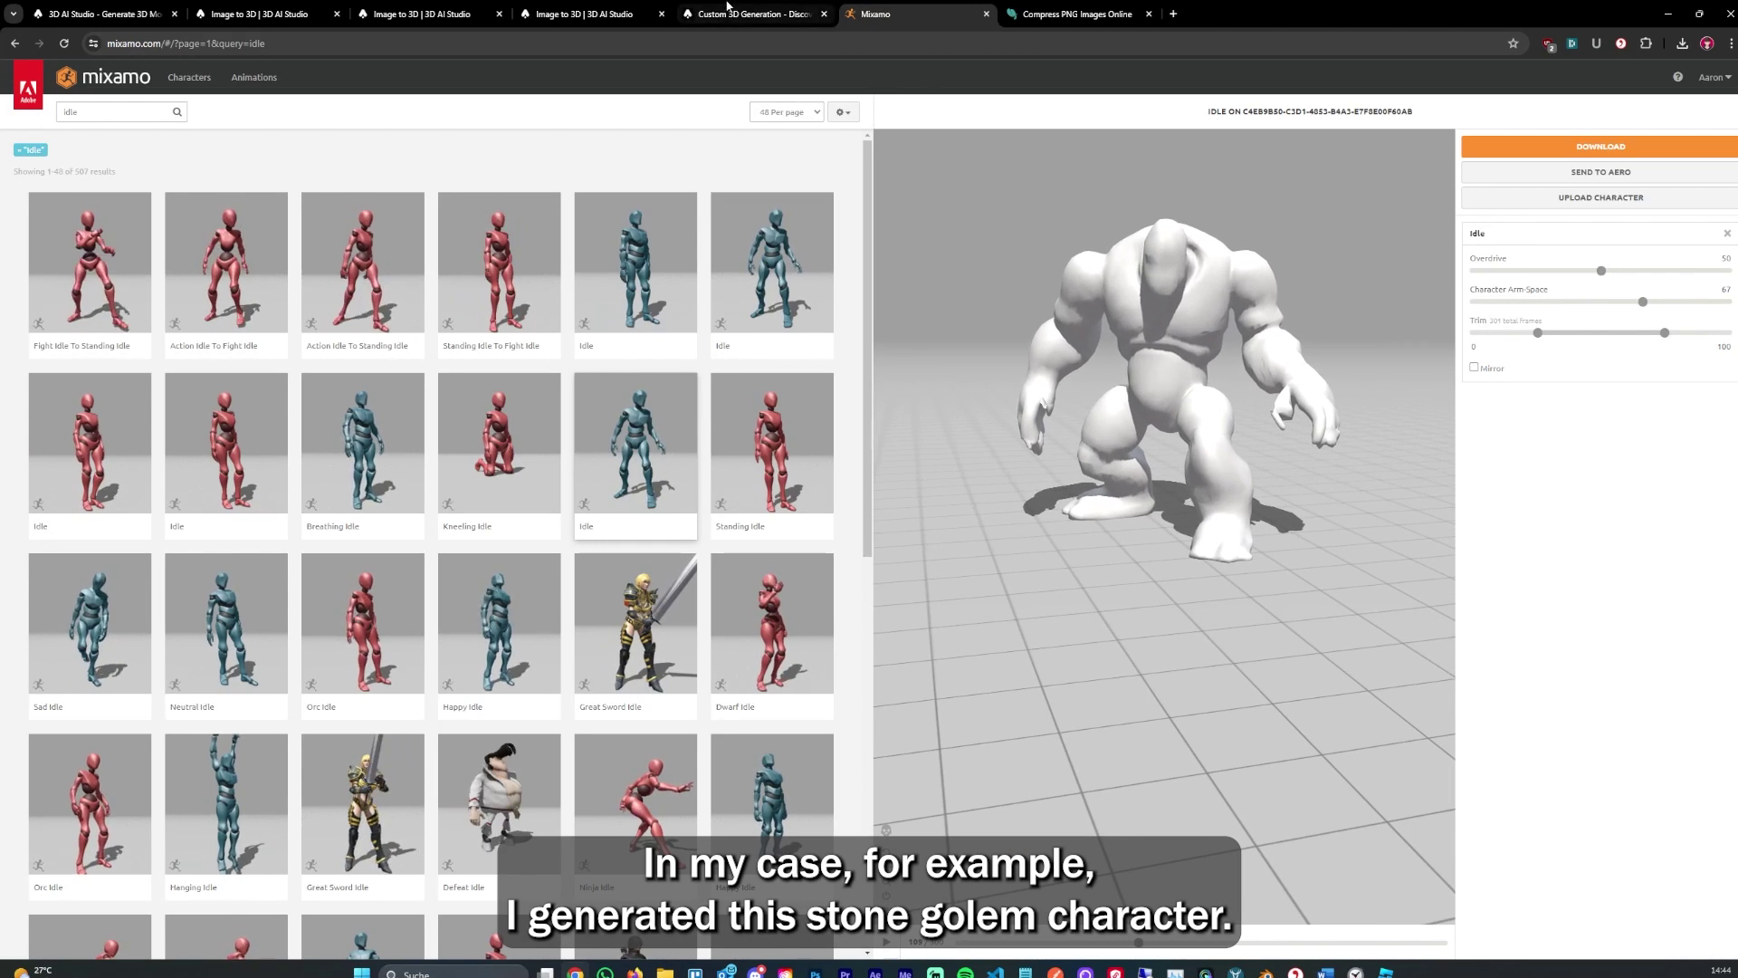
pyautogui.click(756, 13)
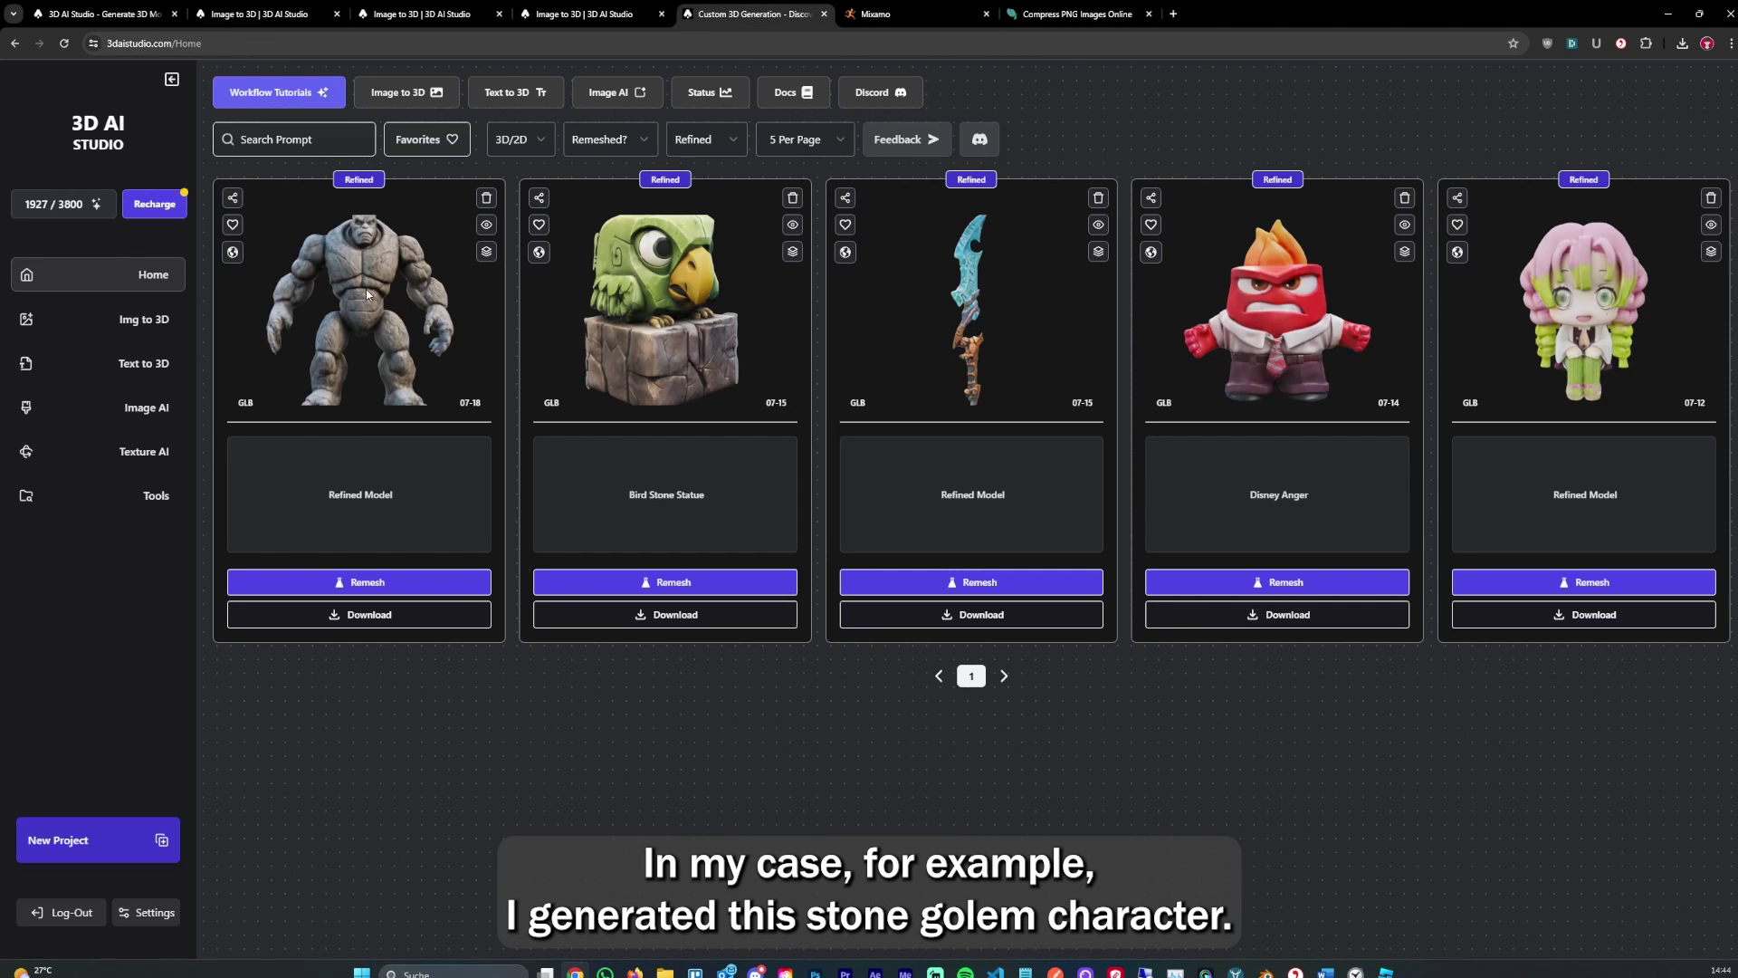
pyautogui.click(914, 14)
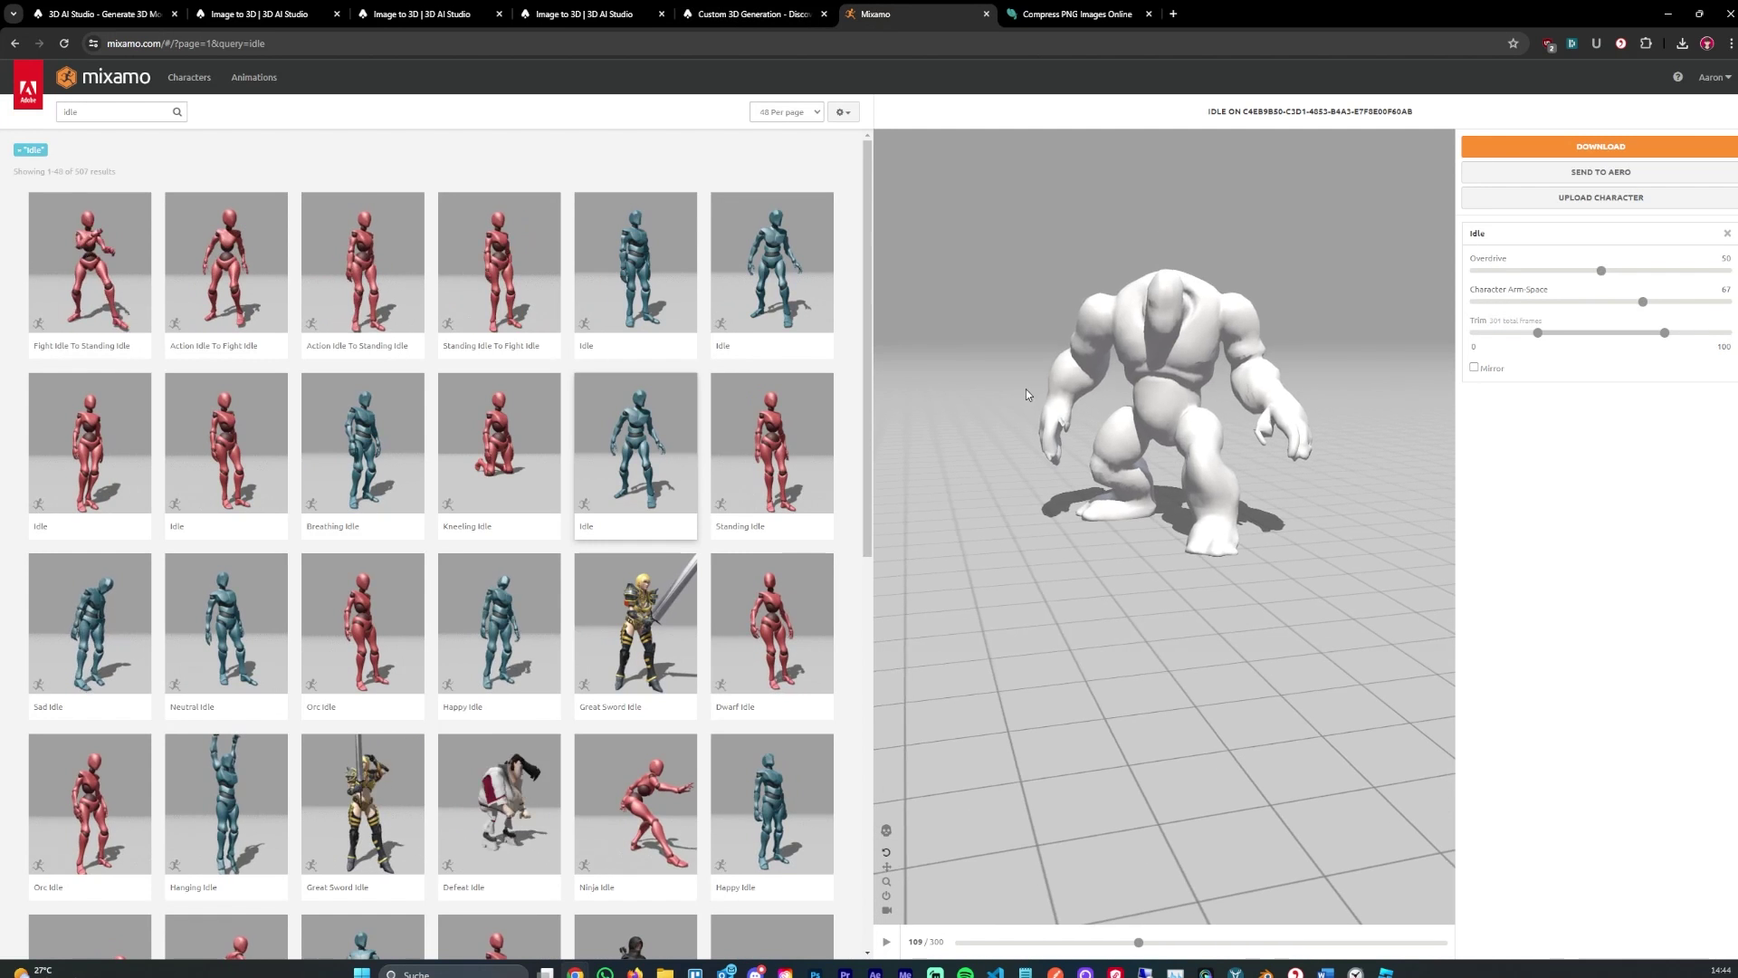
pyautogui.click(794, 7)
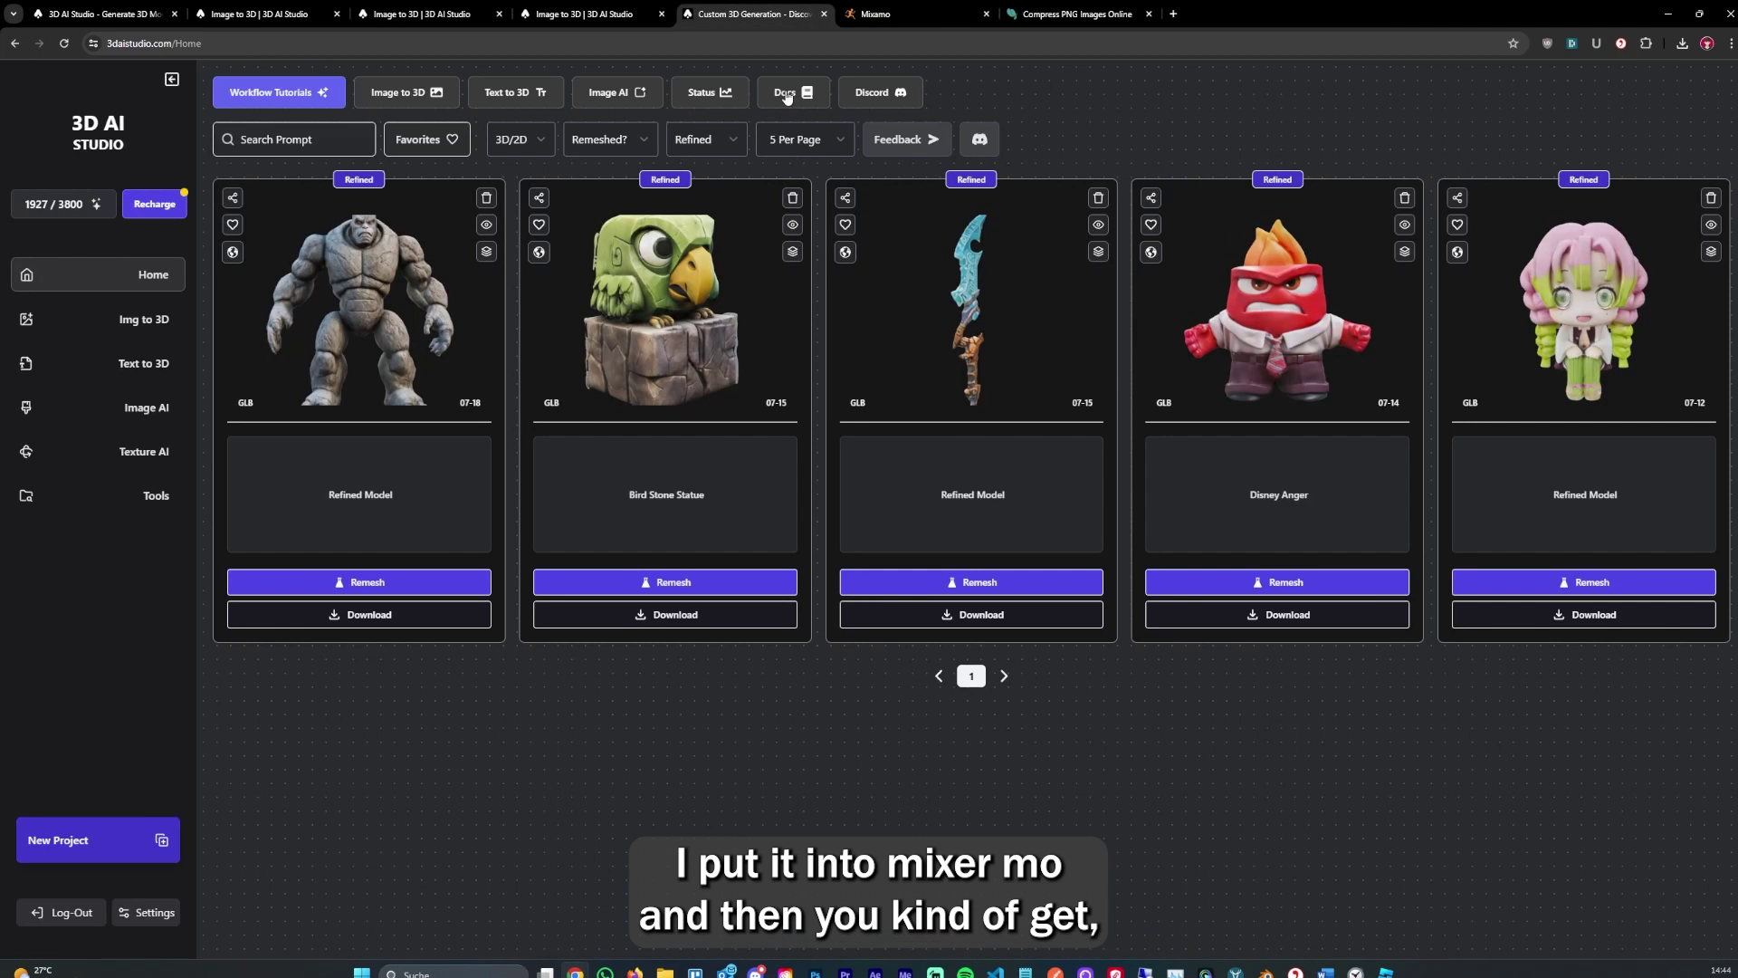
pyautogui.click(915, 14)
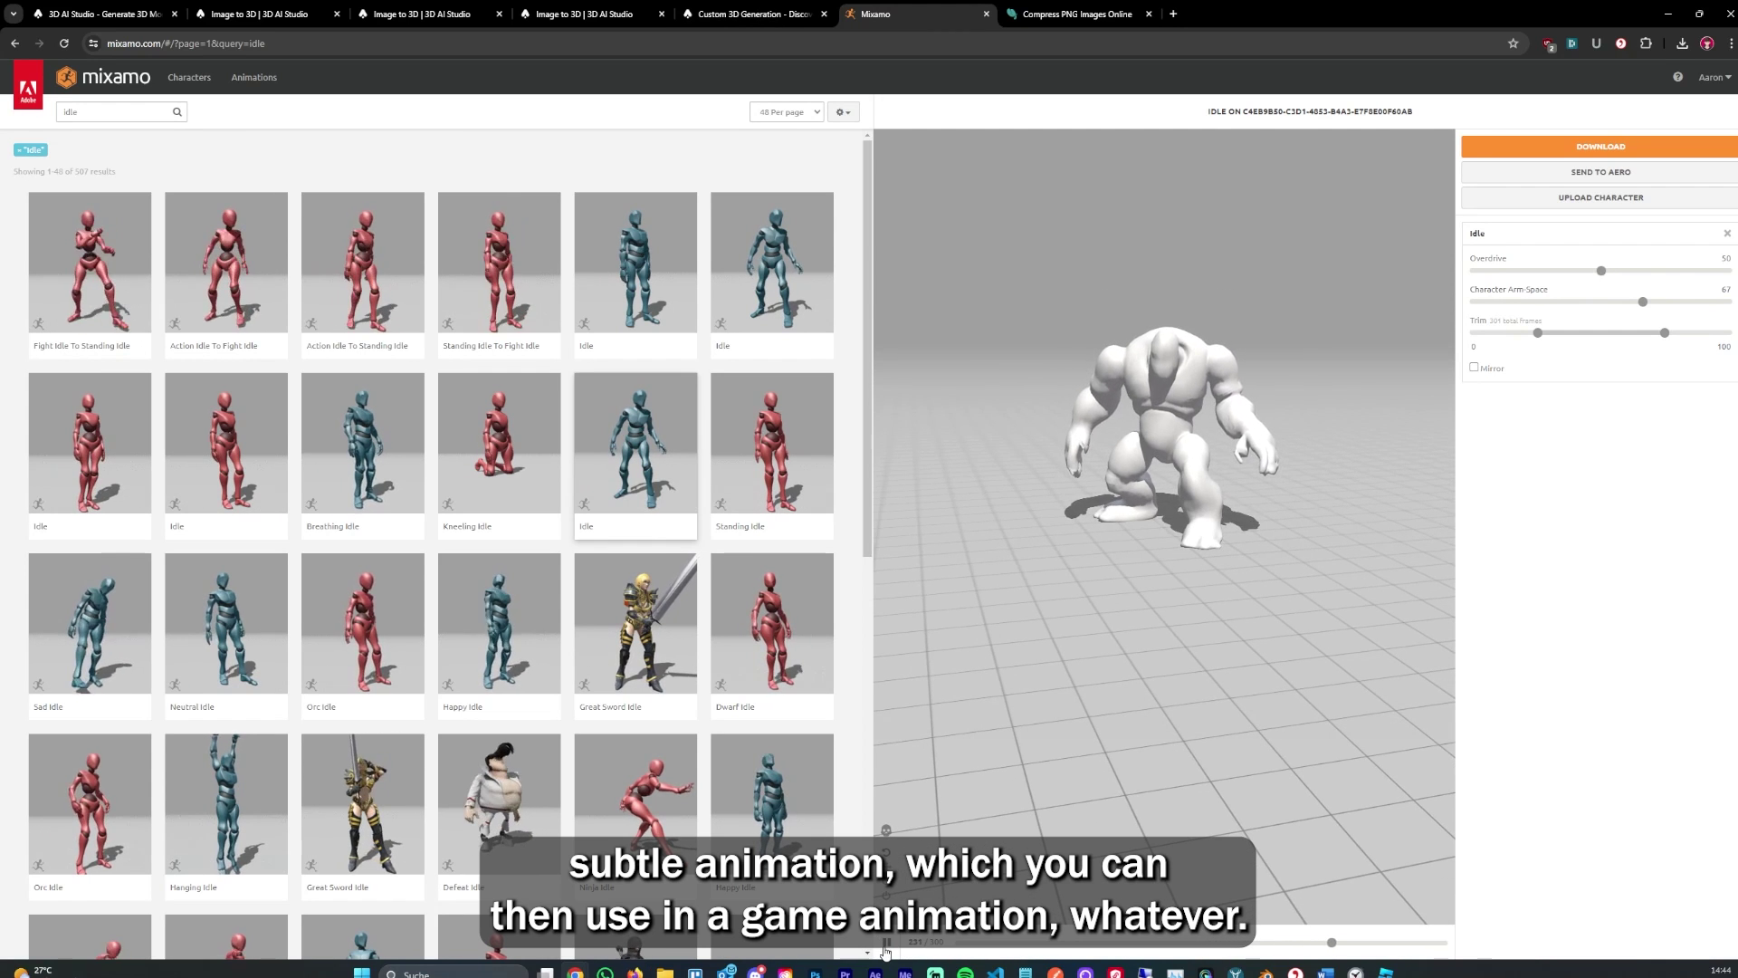
# - Return to 3D AI Studio and examine the generated stone lamp model from different angles
pyautogui.click(742, 13)
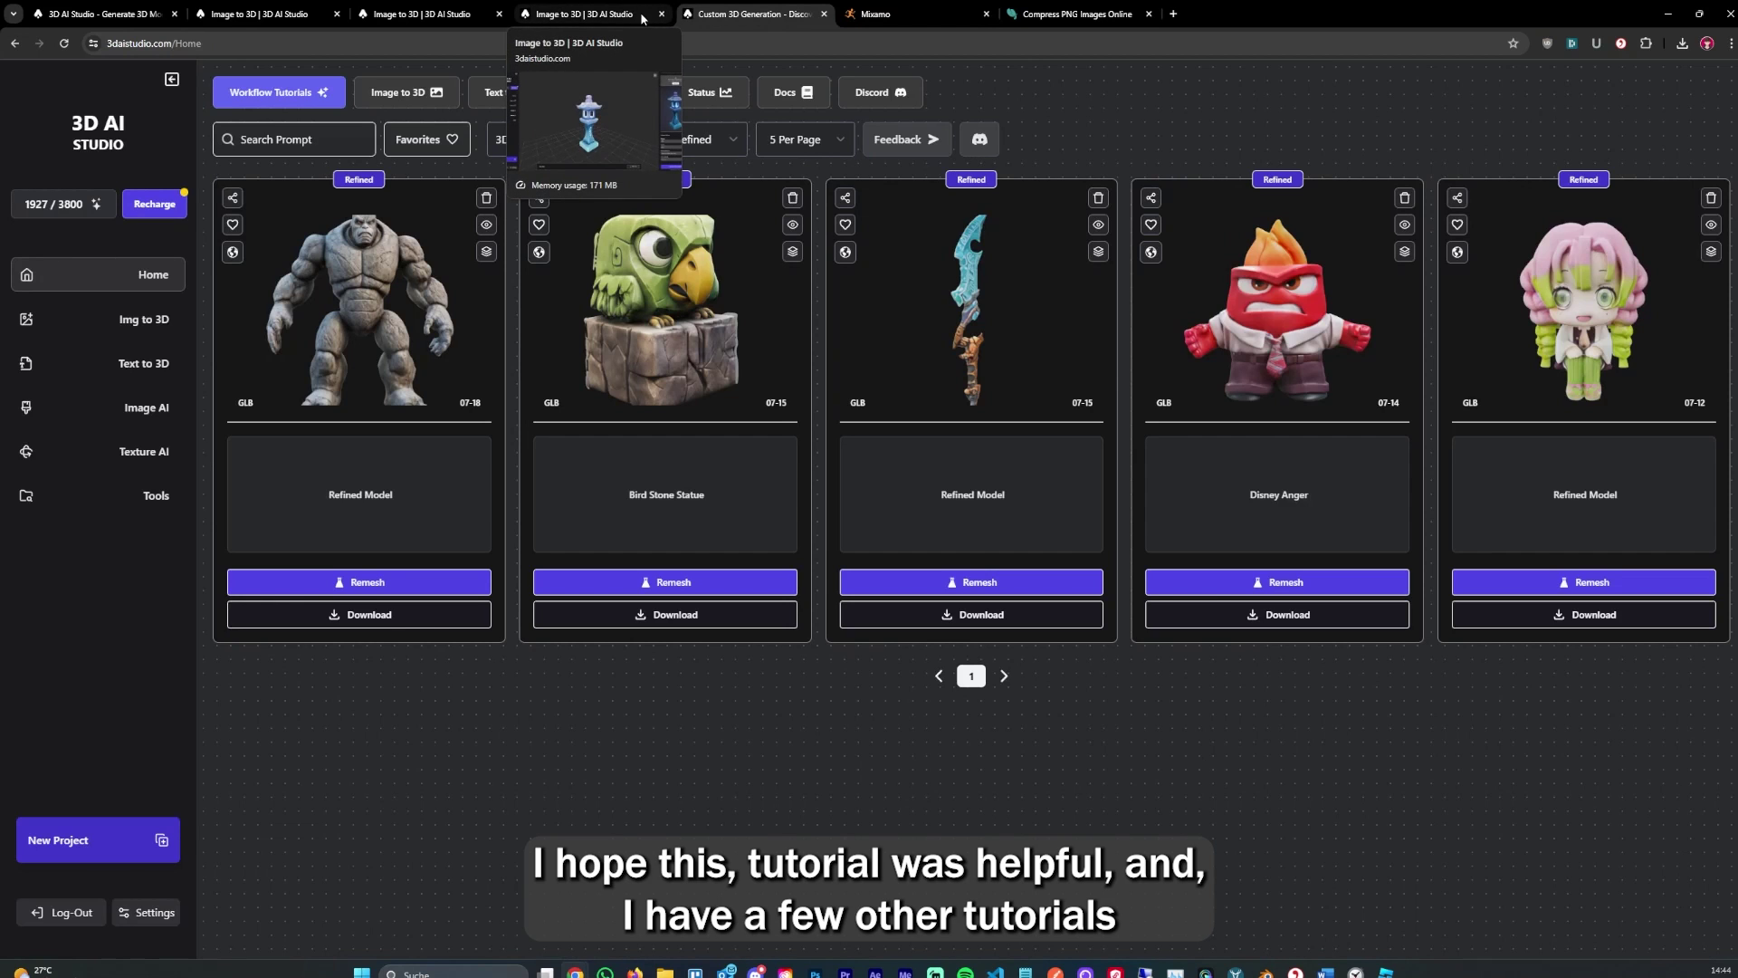
pyautogui.click(645, 16)
pyautogui.moveTo(768, 389); pyautogui.dragTo(714, 387)
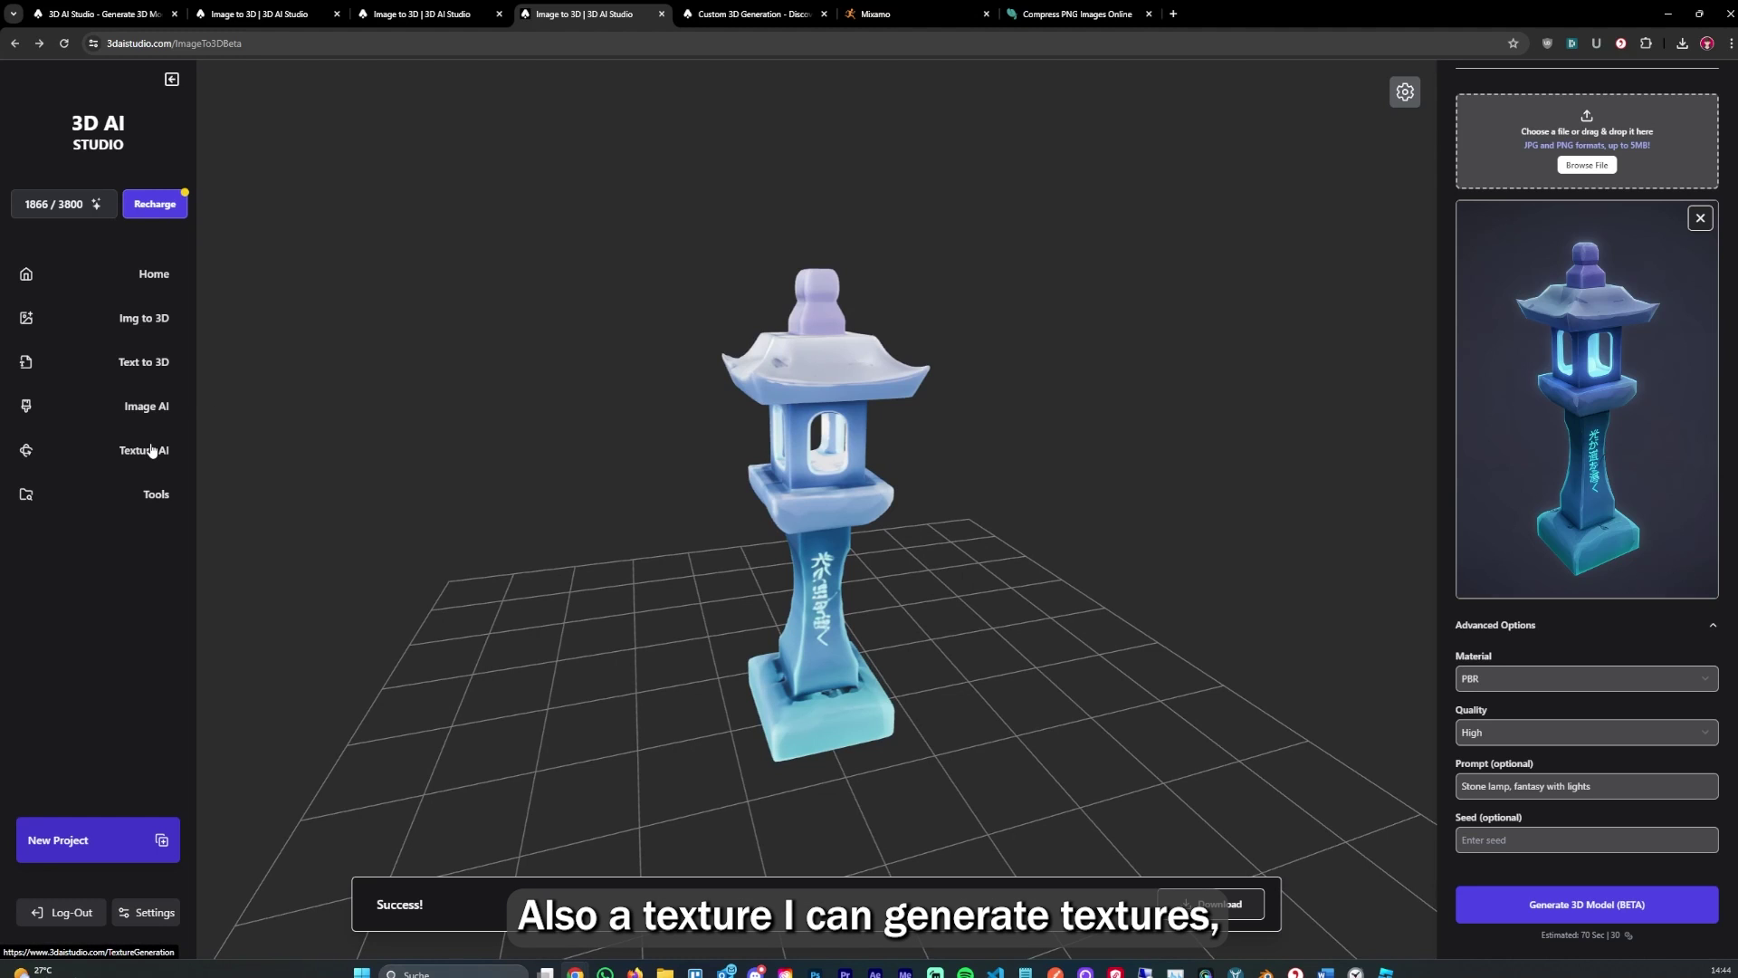
pyautogui.moveTo(759, 572); pyautogui.dragTo(835, 584)
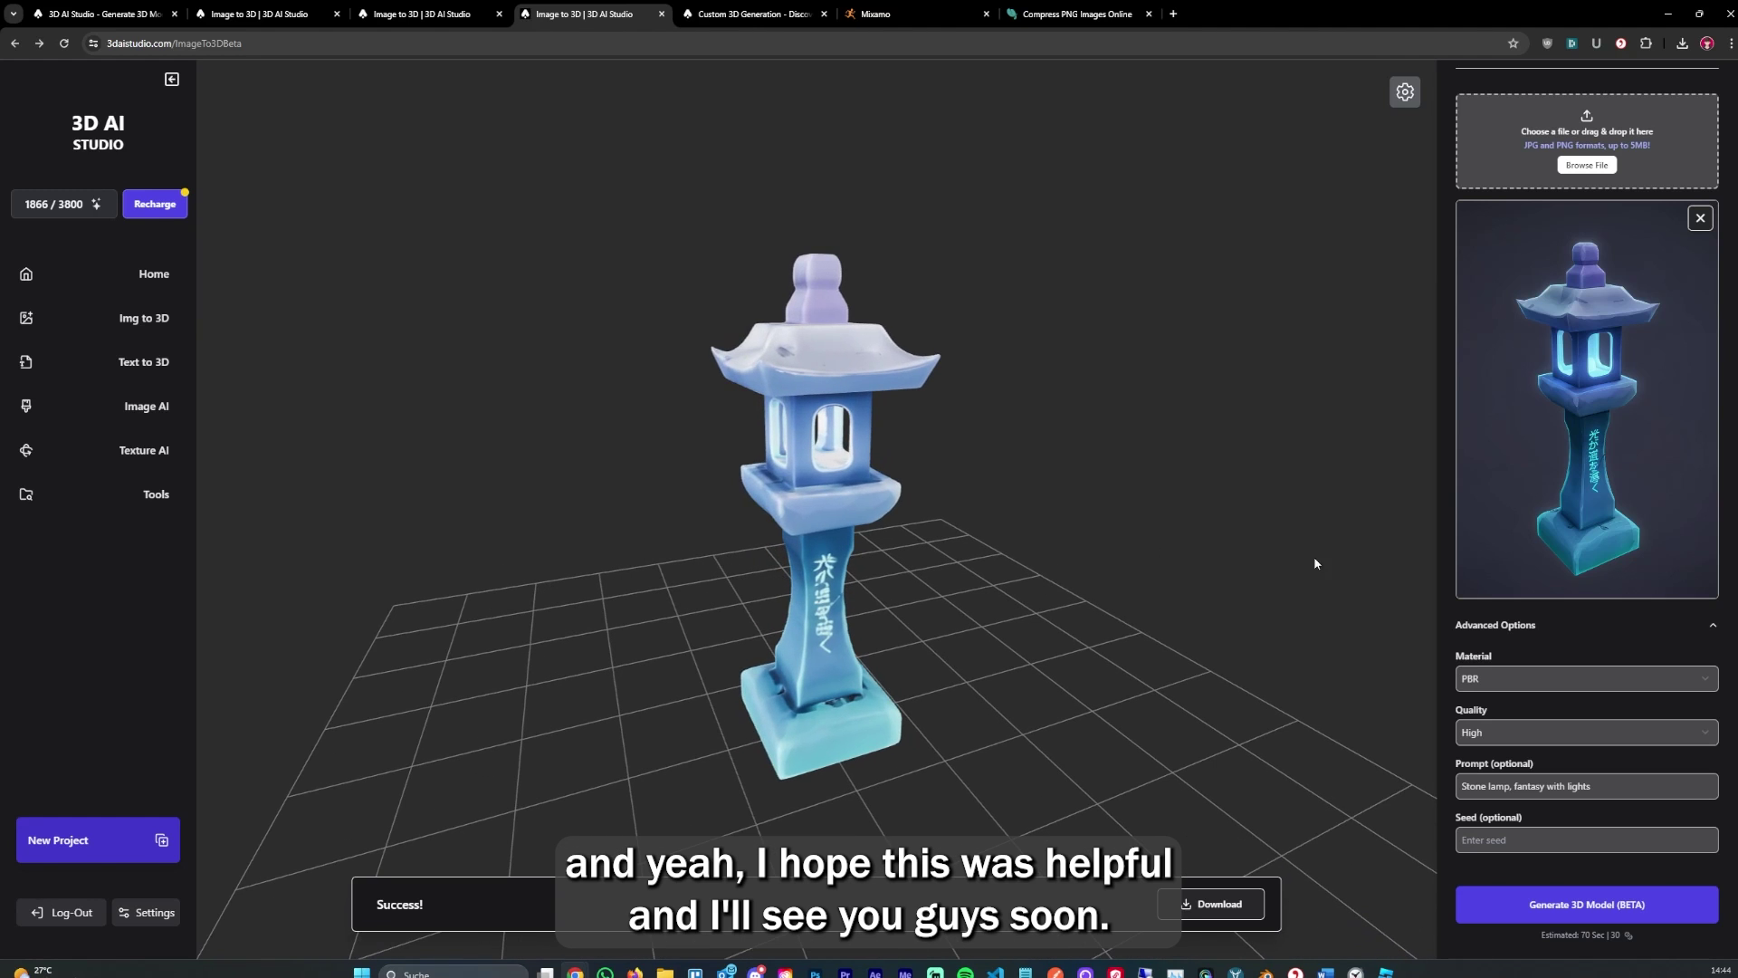